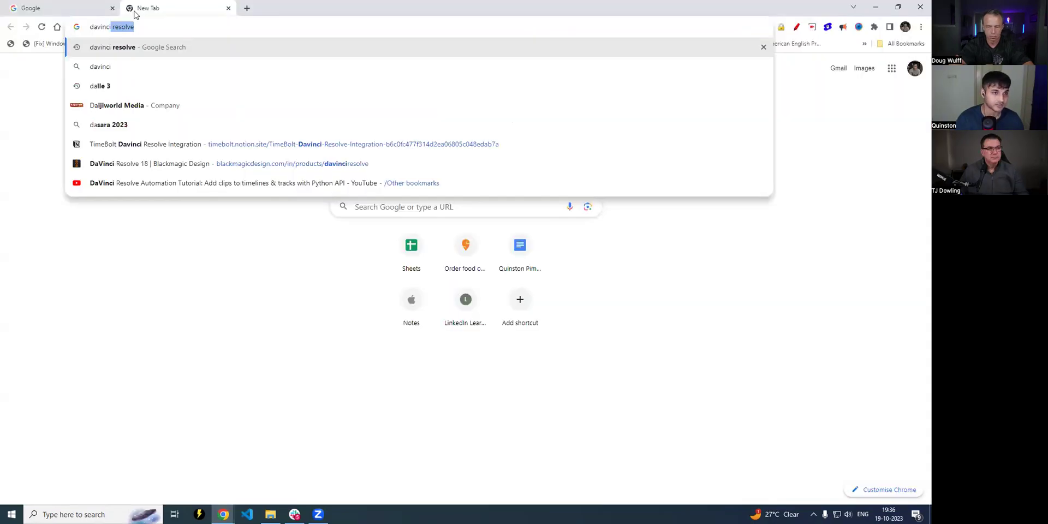
- Open the DaVinci Resolve 18 product page and request the free download of DaVinci Resolve
{"action": "key", "text": "Return"}
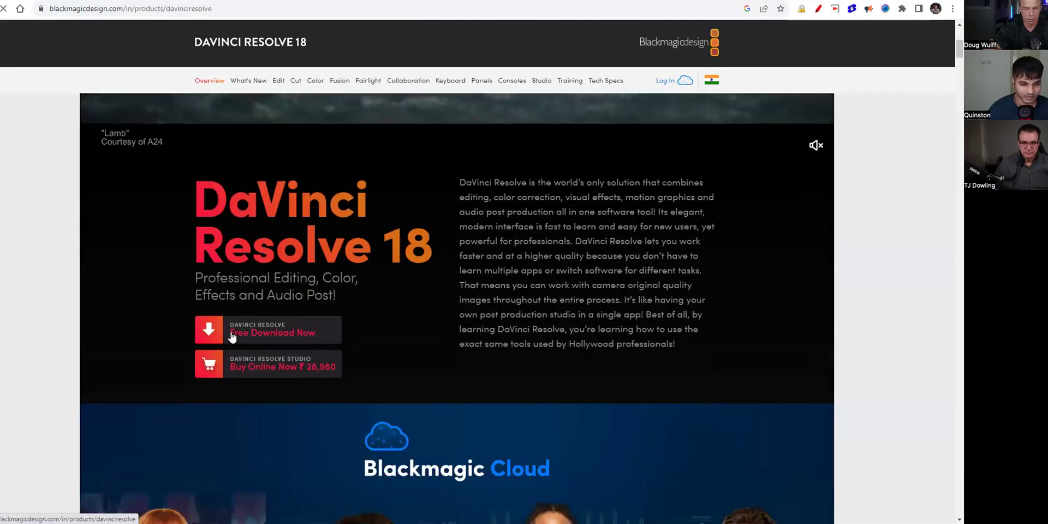
{"action": "left_click", "coordinate": [289, 333]}
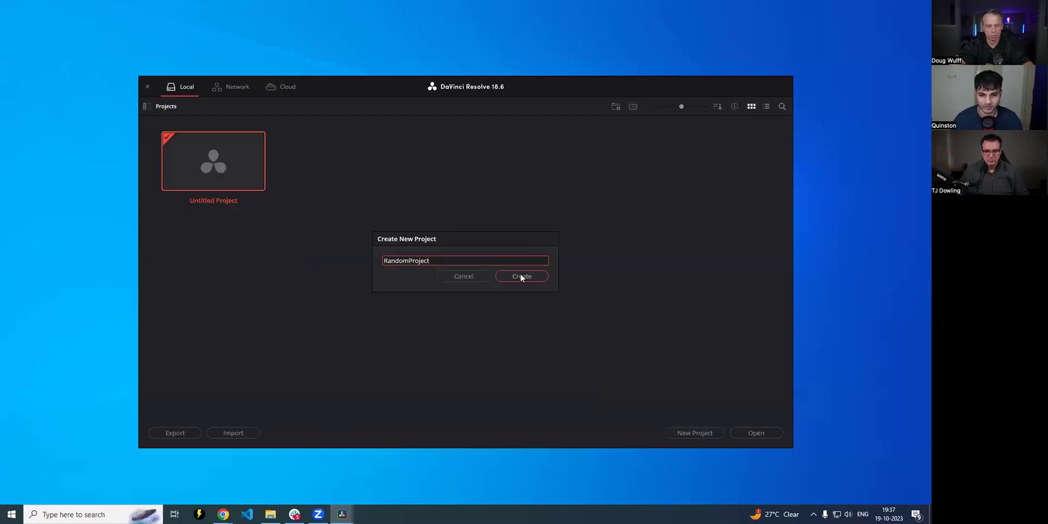
- Open the project in DaVinci Resolve and show it on the Edit page with a narrower media pool
{"action": "left_click", "coordinate": [519, 273]}
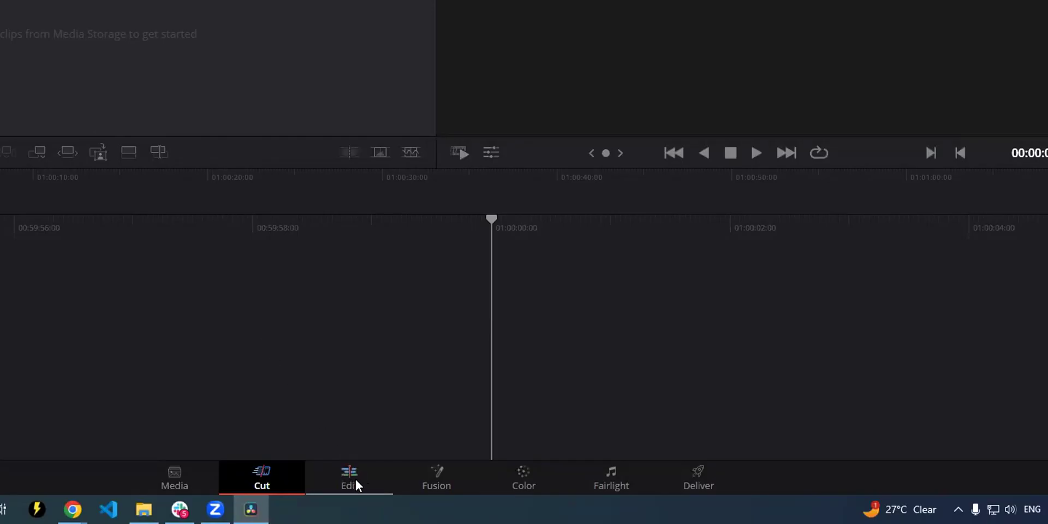
{"action": "left_click", "coordinate": [350, 466]}
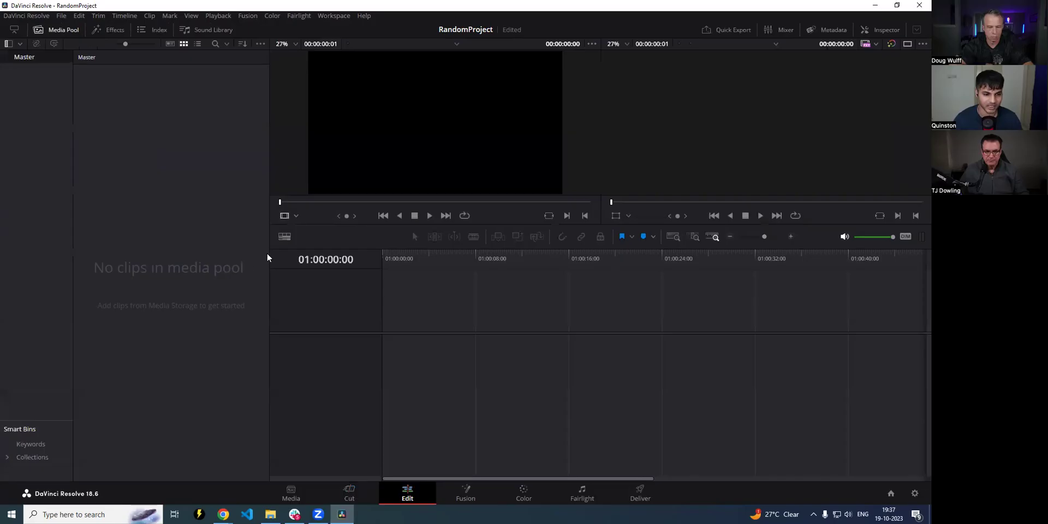
{"action": "left_click_drag", "start_coordinate": [366, 253], "coordinate": [274, 253]}
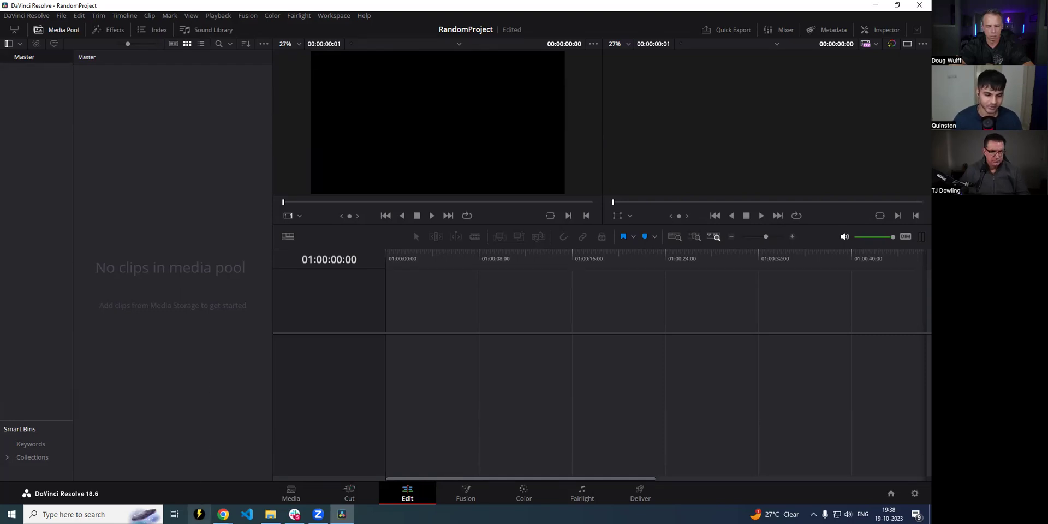
- Switch to TimeBolt and load video.mp4 from the ffplayground folder
{"action": "left_click", "coordinate": [198, 514]}
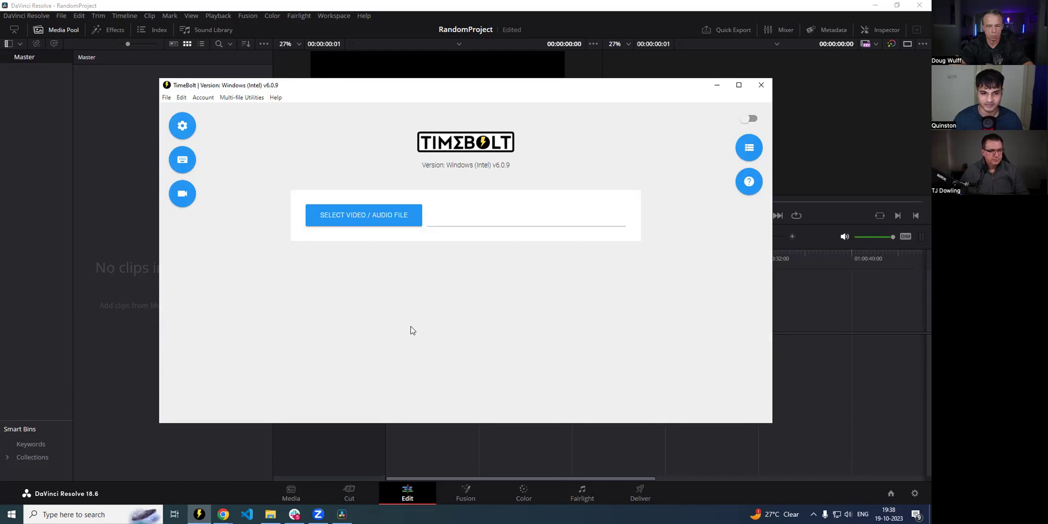
{"action": "left_click", "coordinate": [270, 515]}
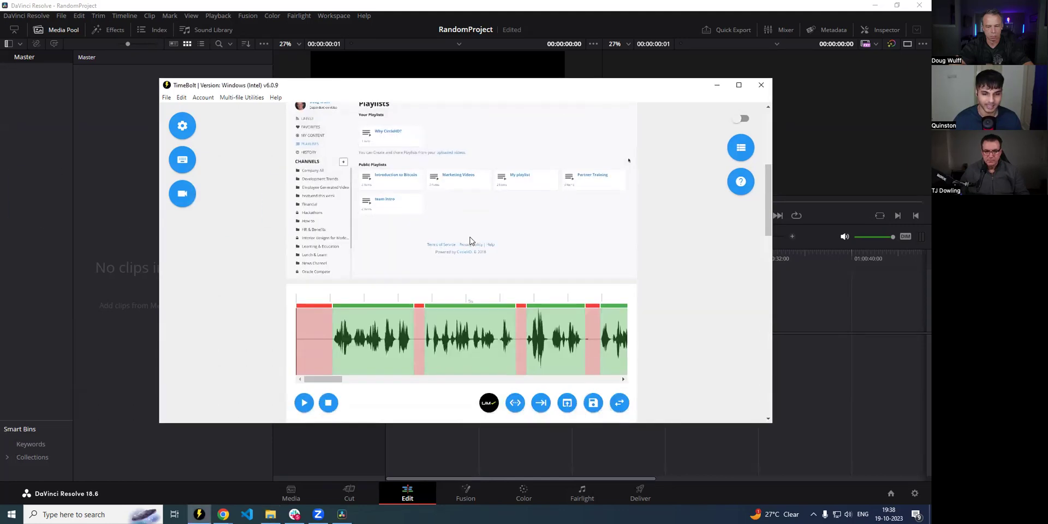
{"action": "scroll", "coordinate": [470, 241], "scroll_direction": "down", "scroll_amount": 1}
{"action": "left_click_drag", "start_coordinate": [329, 331], "coordinate": [652, 251]}
- Export the detected cuts of video.mp4 as XML, reveal the exported file and switch back to DaVinci Resolve
{"action": "scroll", "coordinate": [653, 250], "scroll_direction": "up", "scroll_amount": 3}
{"action": "scroll", "coordinate": [650, 253], "scroll_direction": "down", "scroll_amount": 3}
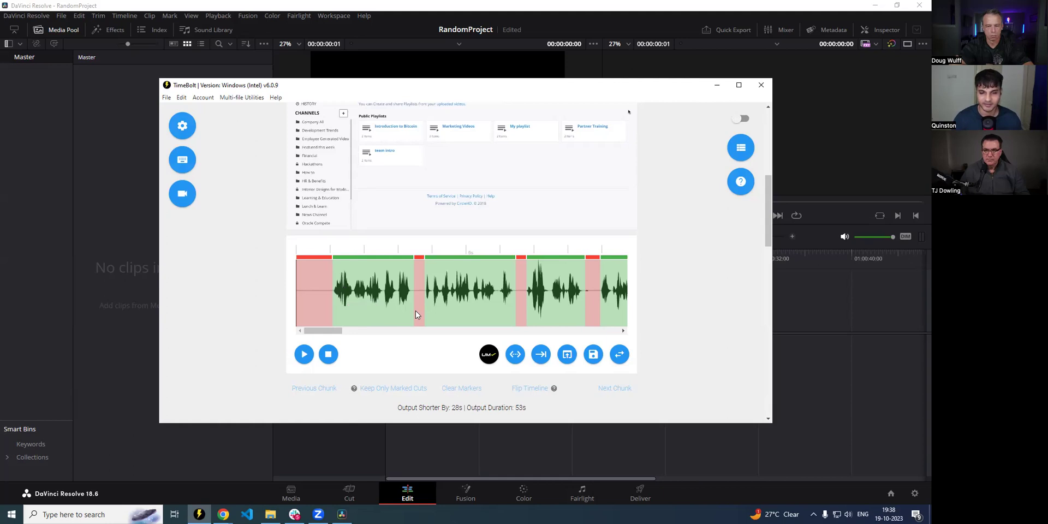
{"action": "scroll", "coordinate": [436, 319], "scroll_direction": "down", "scroll_amount": 10}
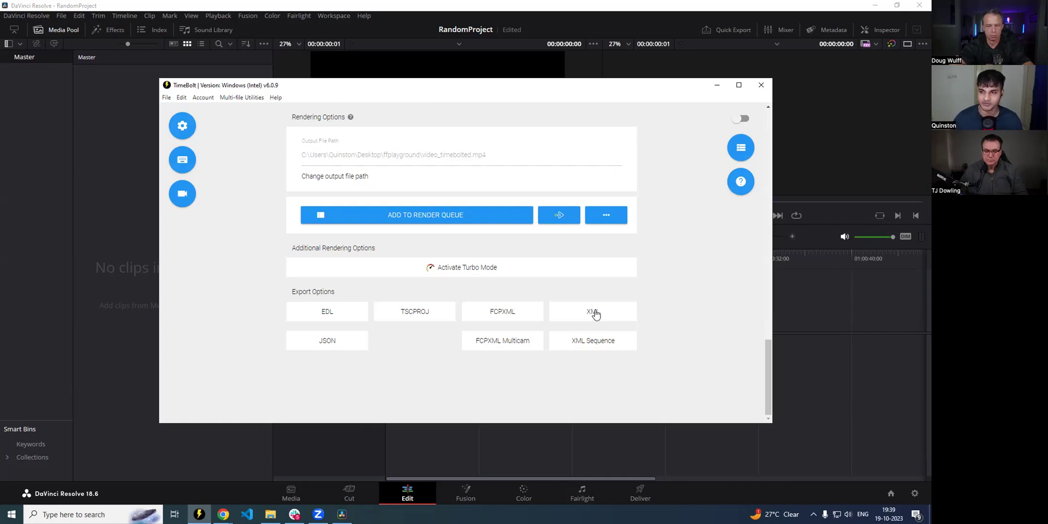
{"action": "left_click", "coordinate": [594, 315]}
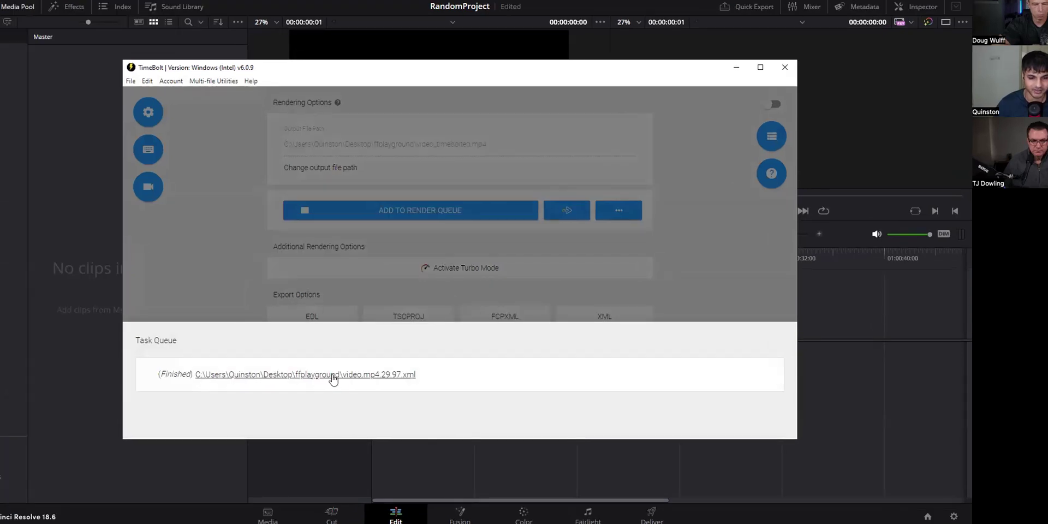
{"action": "left_click", "coordinate": [336, 375]}
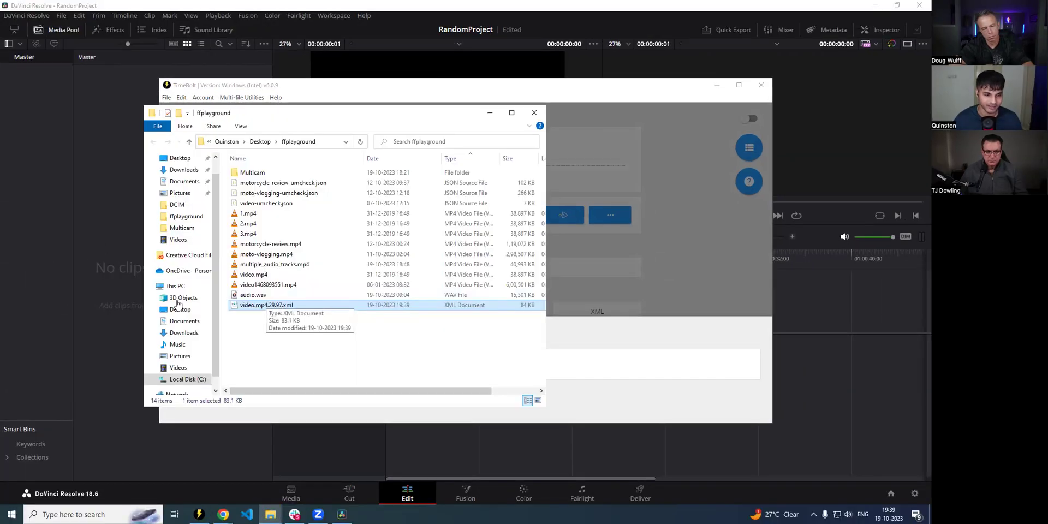
{"action": "left_click_drag", "start_coordinate": [270, 105], "coordinate": [0, 124]}
{"action": "key", "text": "alt+Tab"}
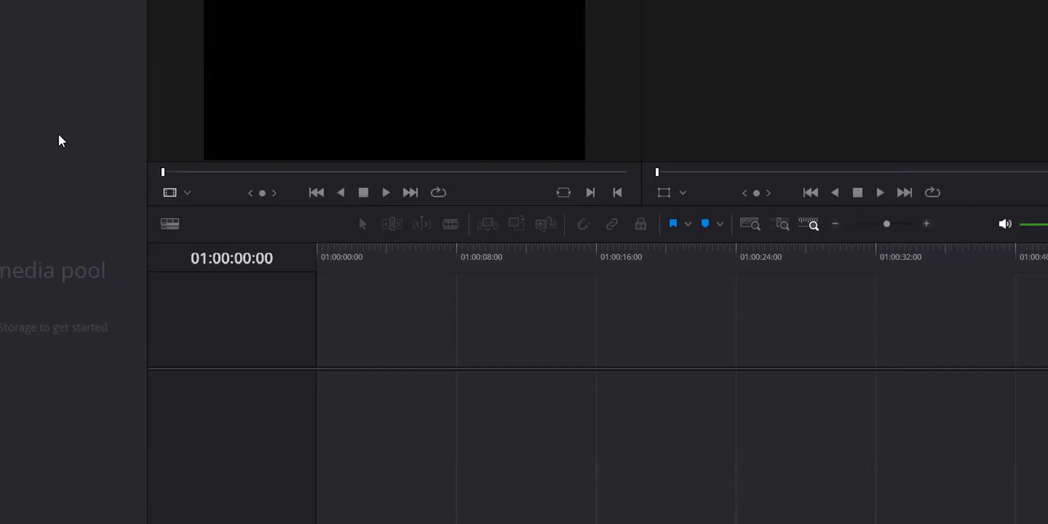
{"action": "right_click", "coordinate": [170, 169]}
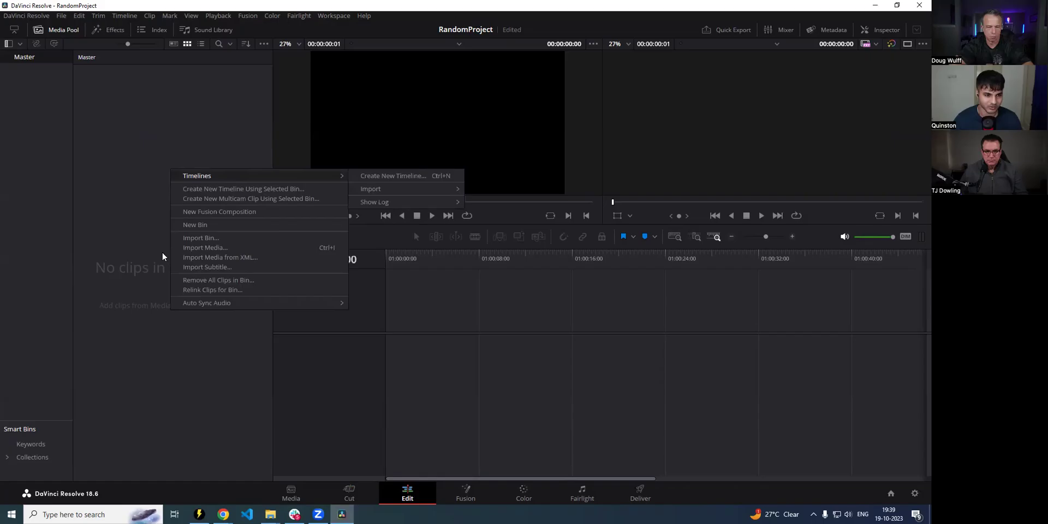
{"action": "left_click", "coordinate": [162, 252]}
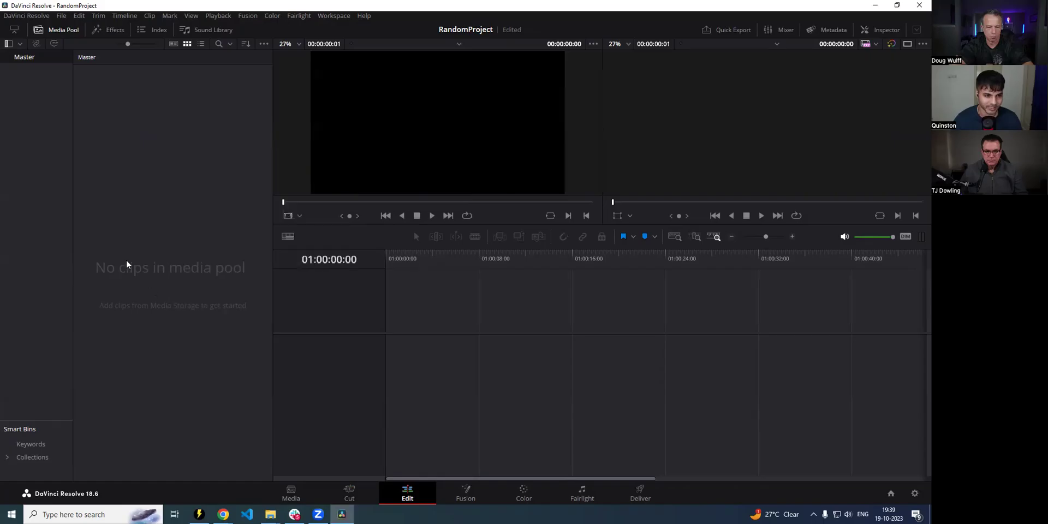
{"action": "right_click", "coordinate": [167, 156]}
{"action": "left_click", "coordinate": [49, 53]}
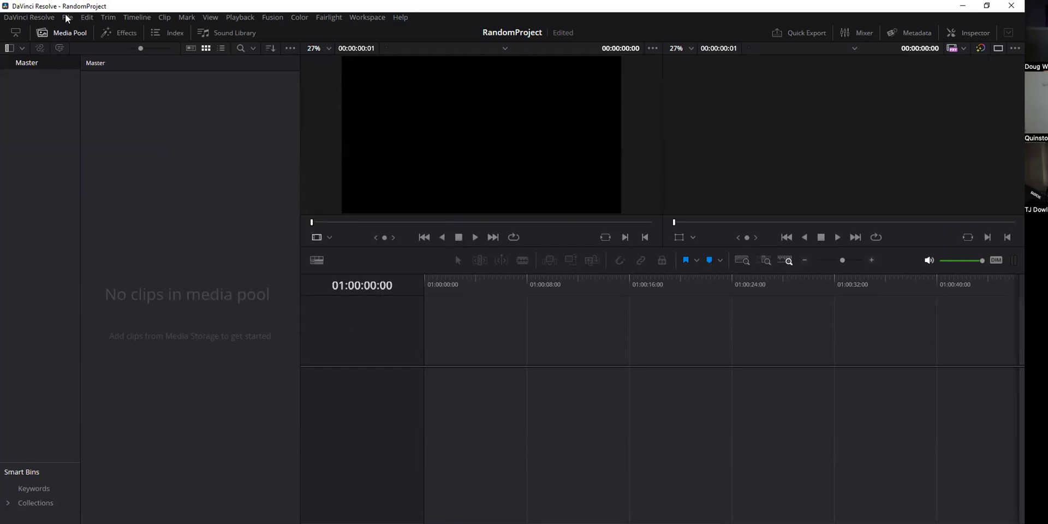
{"action": "left_click", "coordinate": [67, 19]}
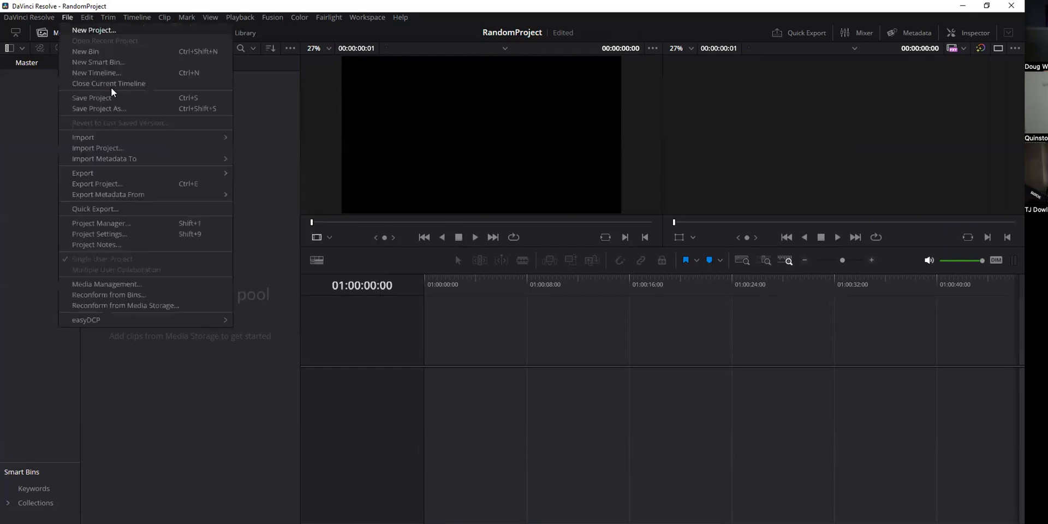
- Start a timeline import into the media pool using video.mp4.29.97.xml from the Desktop's ffplayground folder
{"action": "right_click", "coordinate": [170, 172]}
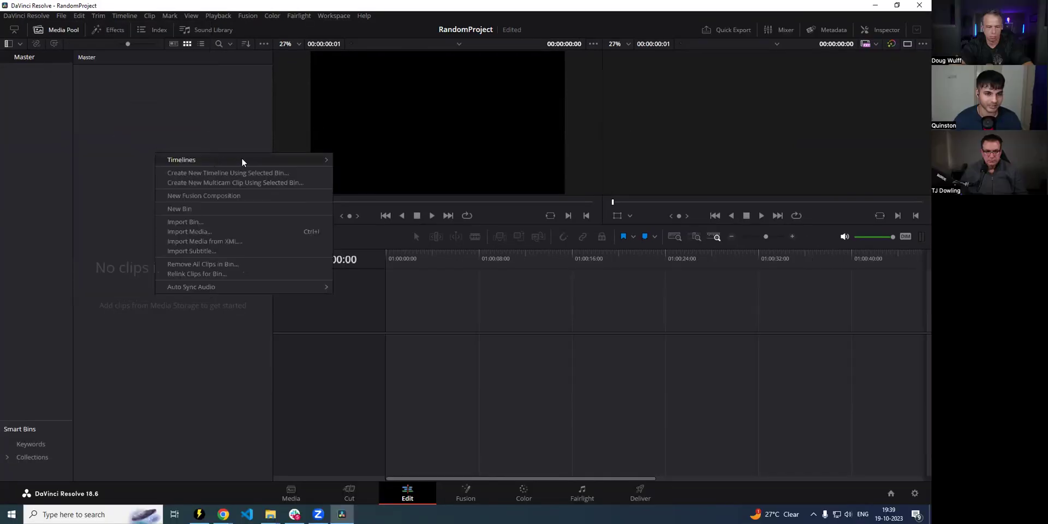
{"action": "mouse_move", "coordinate": [242, 161]}
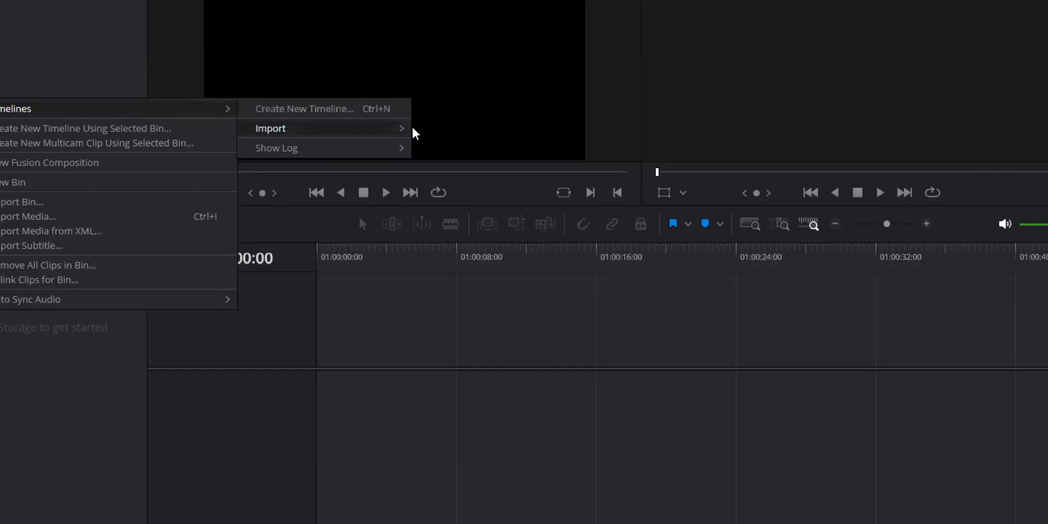
{"action": "mouse_move", "coordinate": [445, 173]}
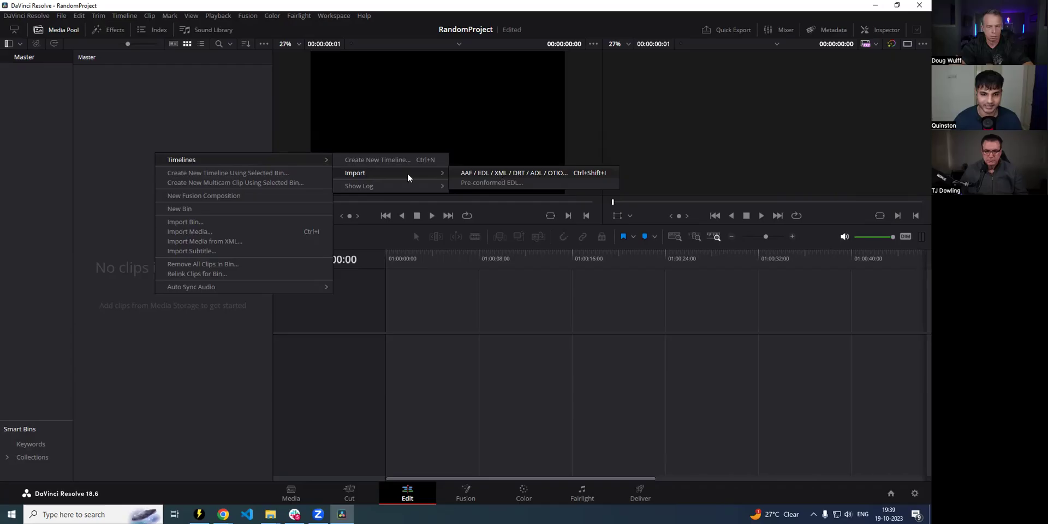
{"action": "left_click", "coordinate": [496, 172]}
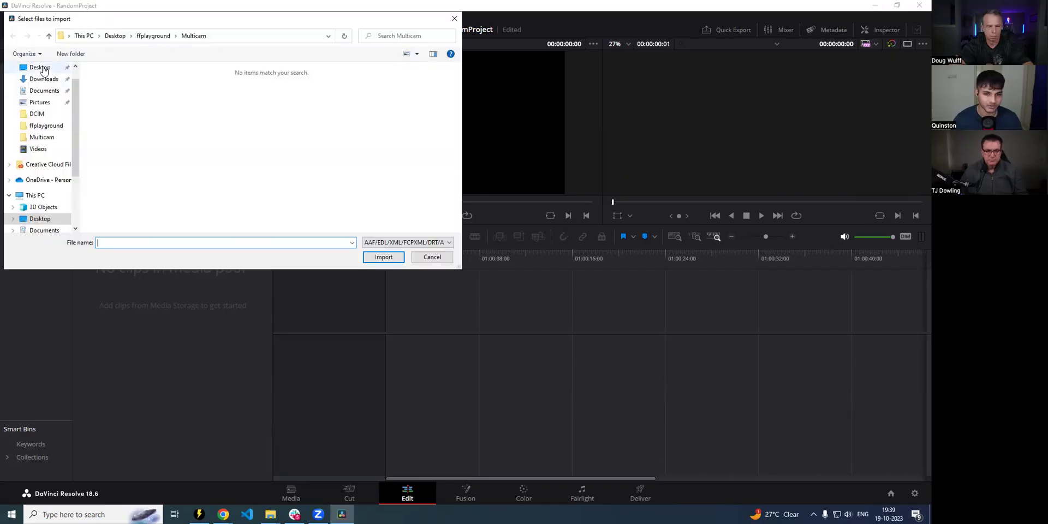
{"action": "left_click", "coordinate": [40, 67]}
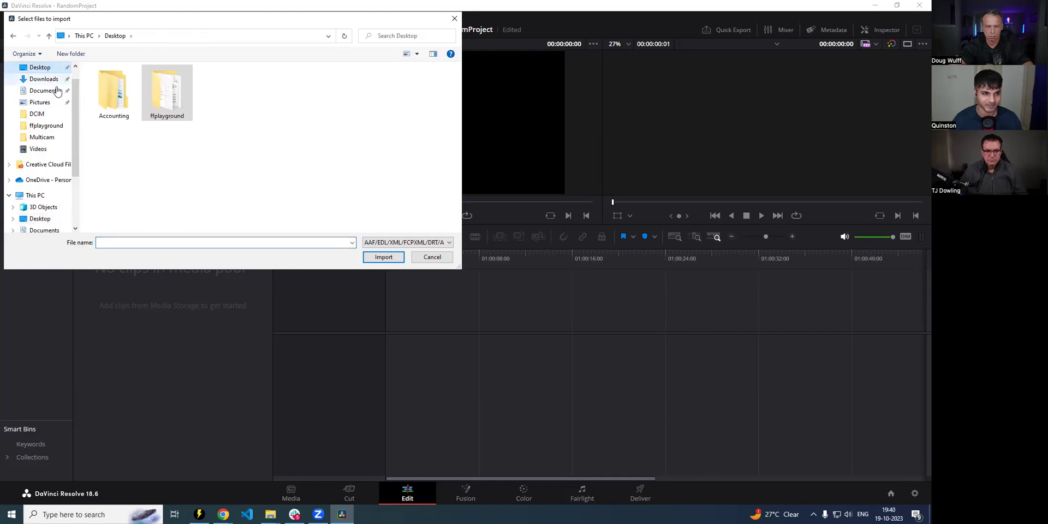
{"action": "double_click", "coordinate": [167, 91]}
{"action": "left_click", "coordinate": [180, 153]}
{"action": "left_click", "coordinate": [442, 317]}
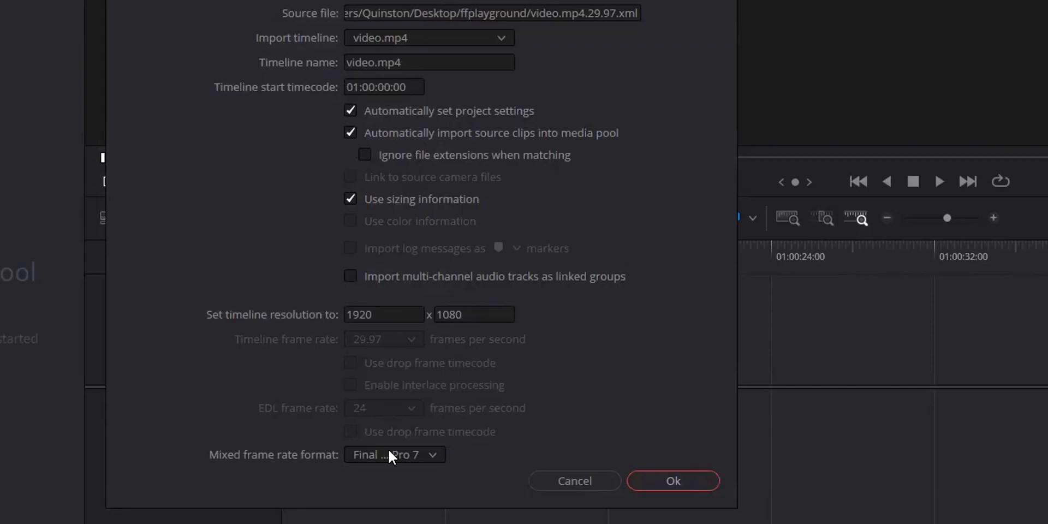
- Set the mixed frame rate format to Resolve and load the XML timeline
{"action": "left_click", "coordinate": [388, 455]}
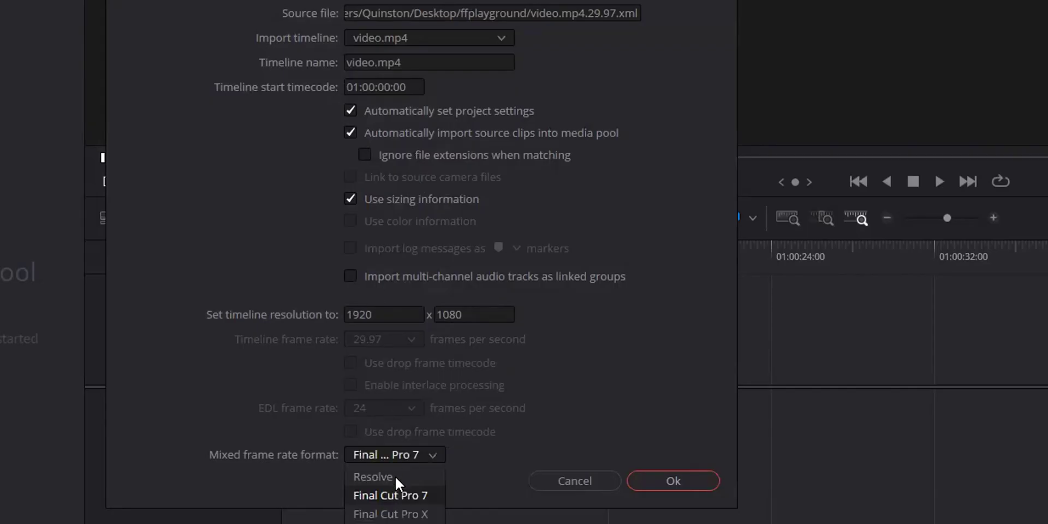
{"action": "left_click", "coordinate": [414, 479]}
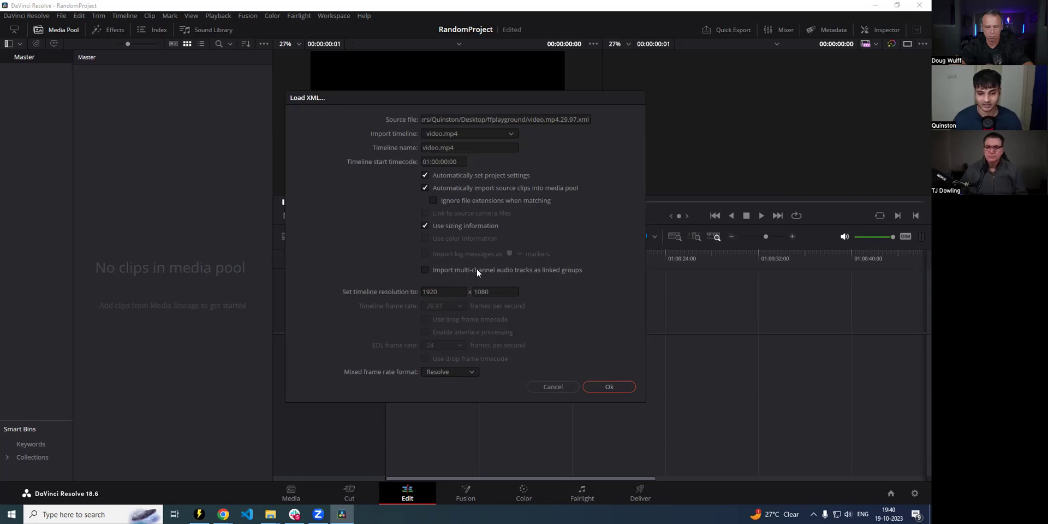
{"action": "left_click", "coordinate": [610, 387]}
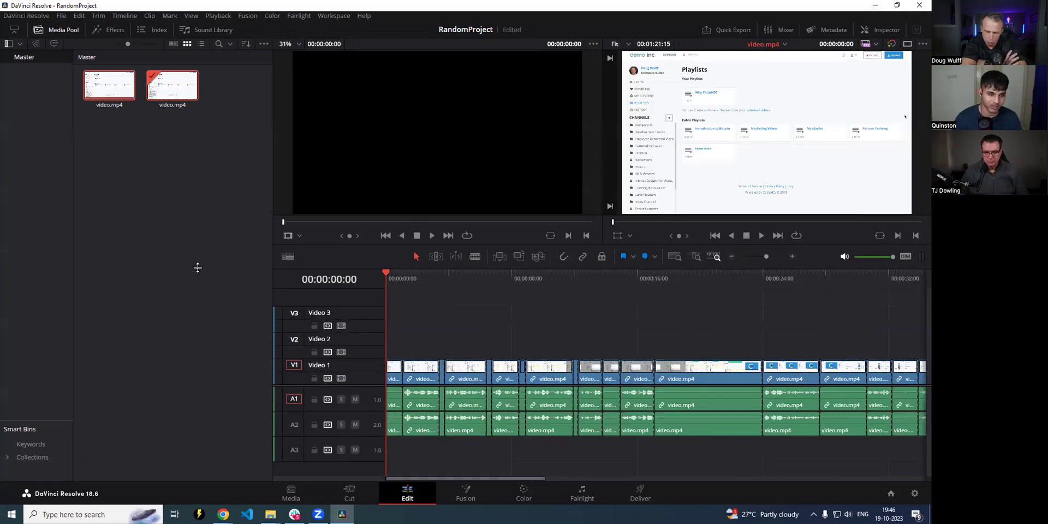
- Delete both video.mp4 items from the media pool
{"action": "key", "text": "Delete"}
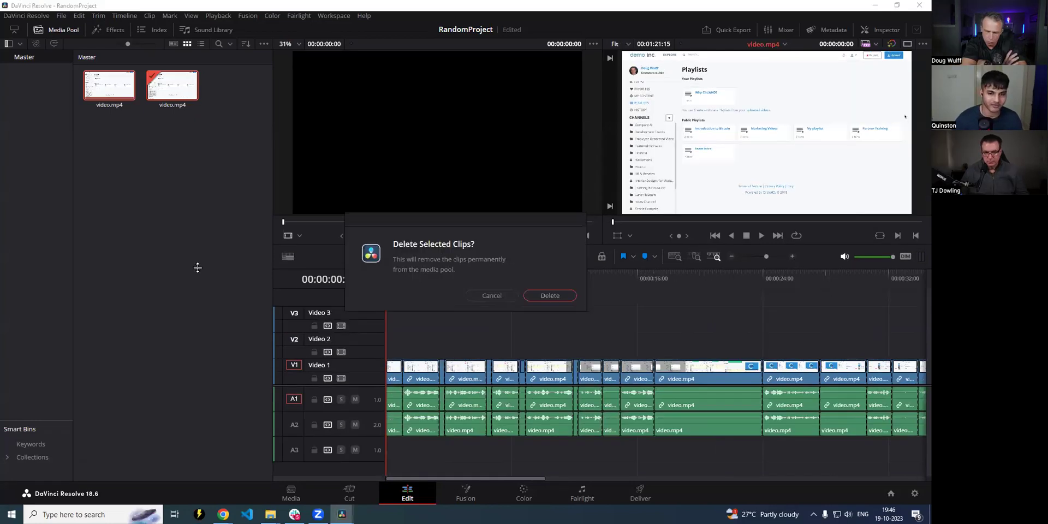
{"action": "left_click", "coordinate": [497, 298]}
{"action": "key", "text": "Delete"}
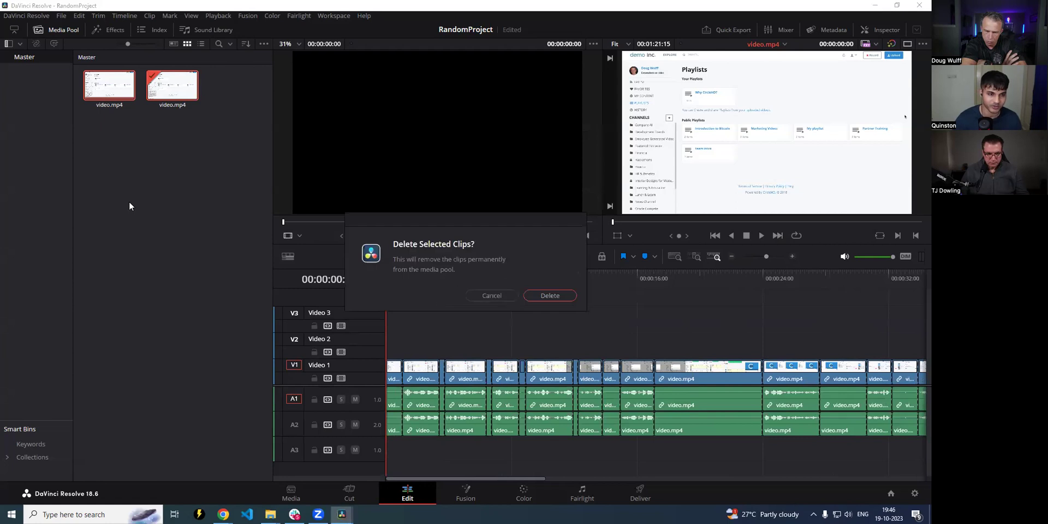
{"action": "key", "text": "Escape"}
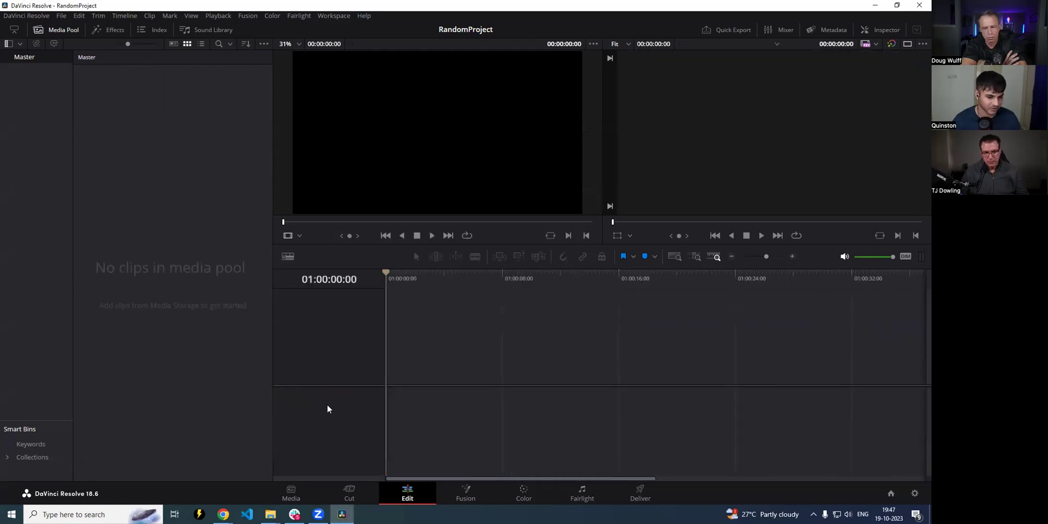
- Switch to TimeBolt, load multiple_audio_tracks.mp4 and open its list of audio track combinations
{"action": "left_click", "coordinate": [198, 515]}
{"action": "key", "text": "alt+Tab"}
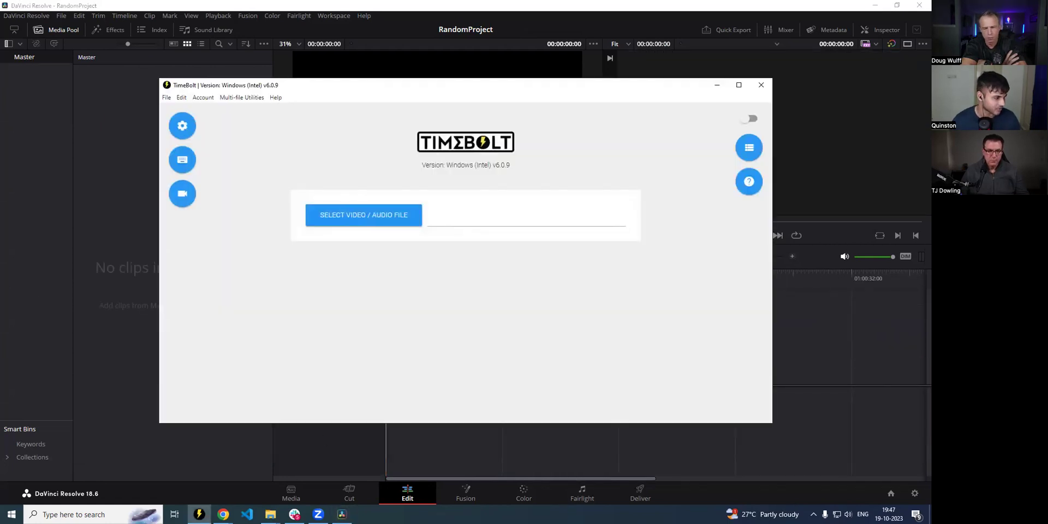
{"action": "left_click_drag", "start_coordinate": [136, 314], "coordinate": [270, 297]}
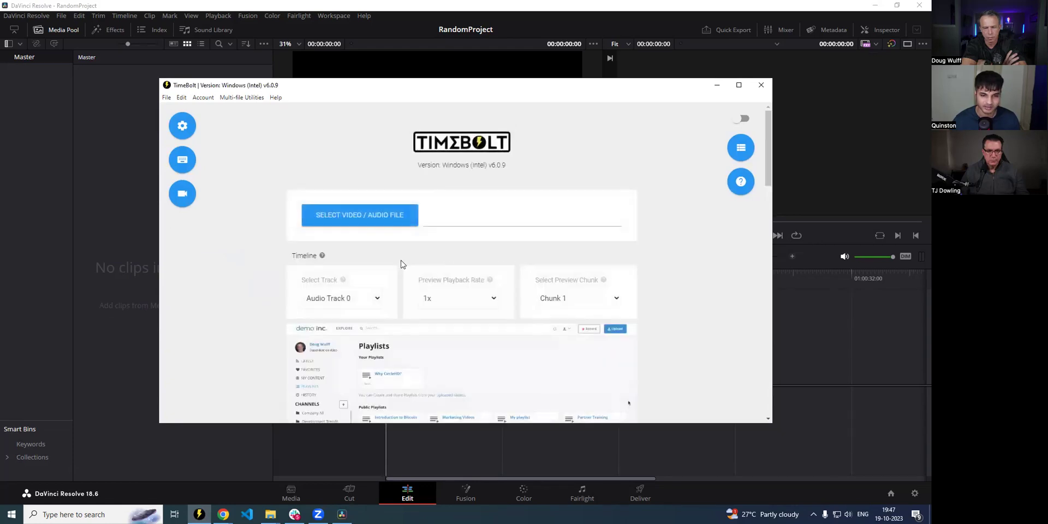
{"action": "scroll", "coordinate": [320, 239], "scroll_direction": "down", "scroll_amount": 1}
{"action": "left_click", "coordinate": [358, 254]}
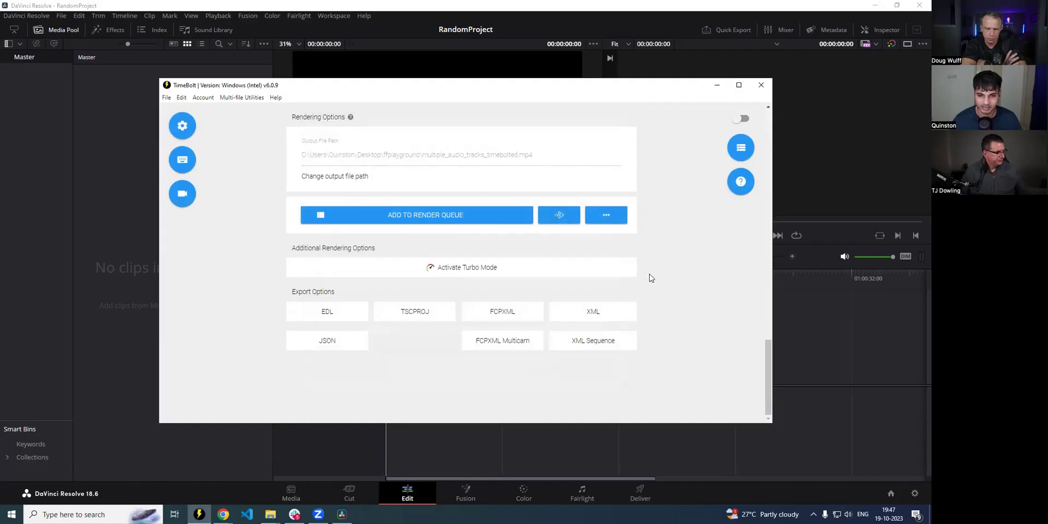
{"action": "scroll", "coordinate": [647, 282], "scroll_direction": "up", "scroll_amount": 4}
- Export the cuts of multiple_audio_tracks.mp4 as XML, reveal the exported file and return to DaVinci Resolve
{"action": "scroll", "coordinate": [601, 305], "scroll_direction": "down", "scroll_amount": 4}
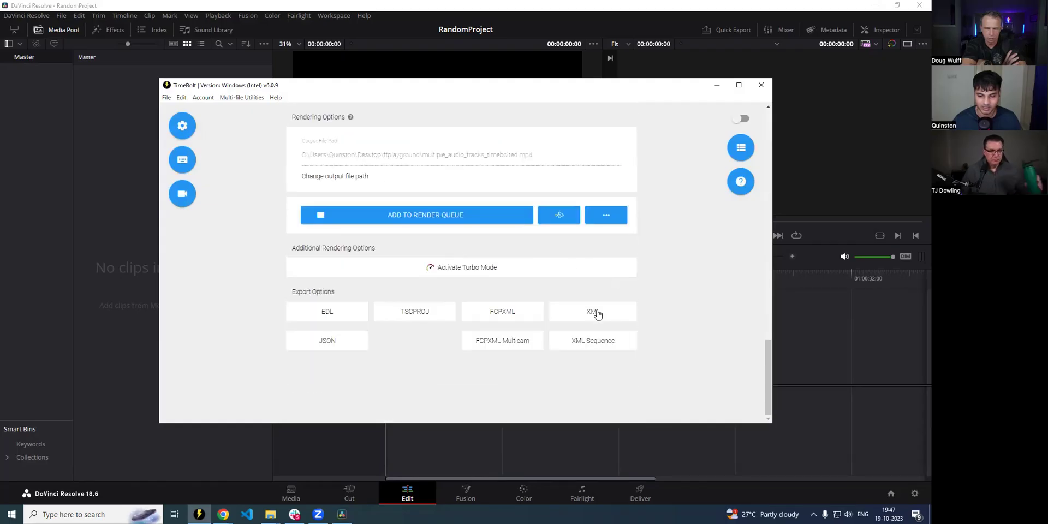
{"action": "left_click", "coordinate": [594, 313]}
{"action": "left_click", "coordinate": [355, 388]}
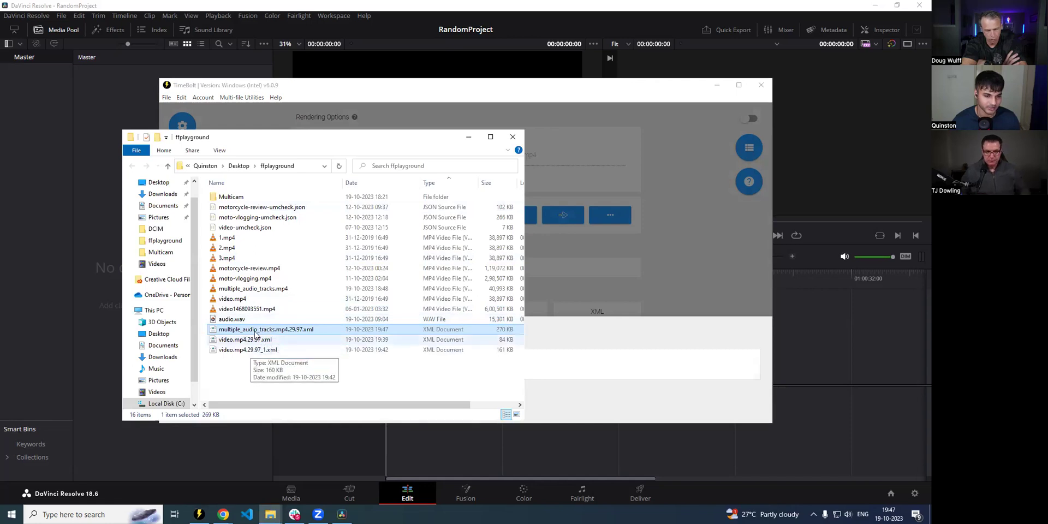
{"action": "left_click_drag", "start_coordinate": [349, 140], "coordinate": [930, 140]}
{"action": "left_click", "coordinate": [717, 87]}
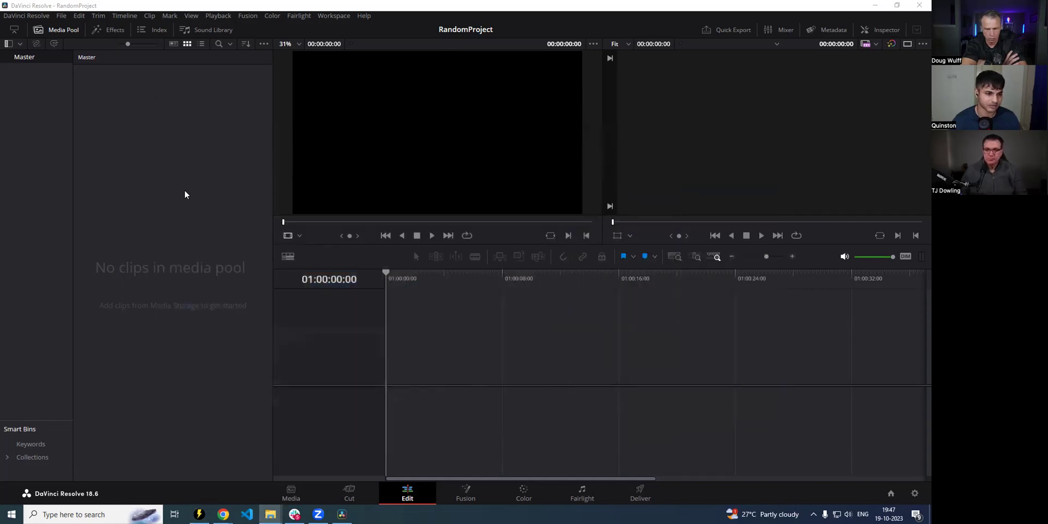
- Start a timeline import into the empty media pool using multiple_audio_tracks.mp4.29.97.xml from the ffplayground folder
{"action": "right_click", "coordinate": [184, 191]}
{"action": "mouse_move", "coordinate": [286, 197]}
{"action": "mouse_move", "coordinate": [481, 211]}
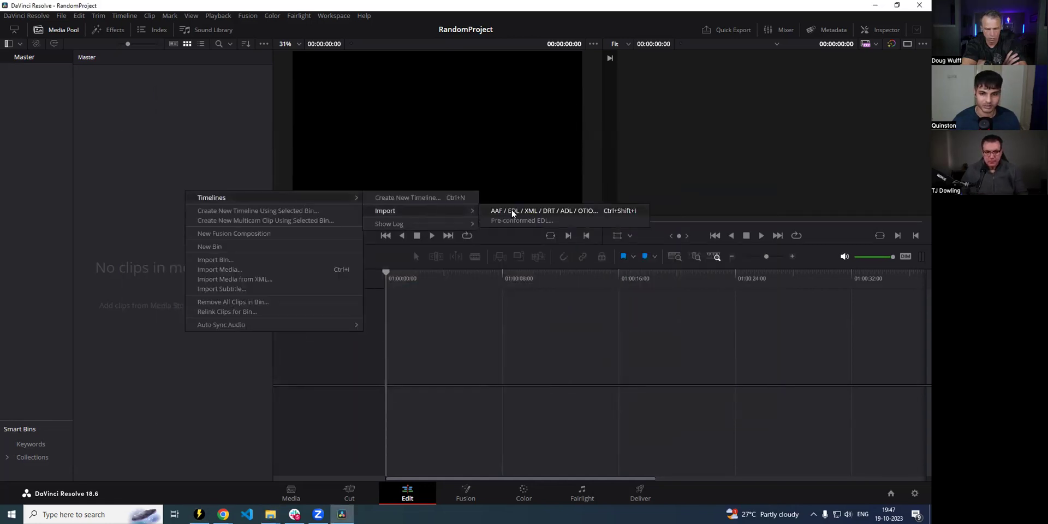
{"action": "left_click", "coordinate": [567, 210]}
{"action": "left_click", "coordinate": [245, 152]}
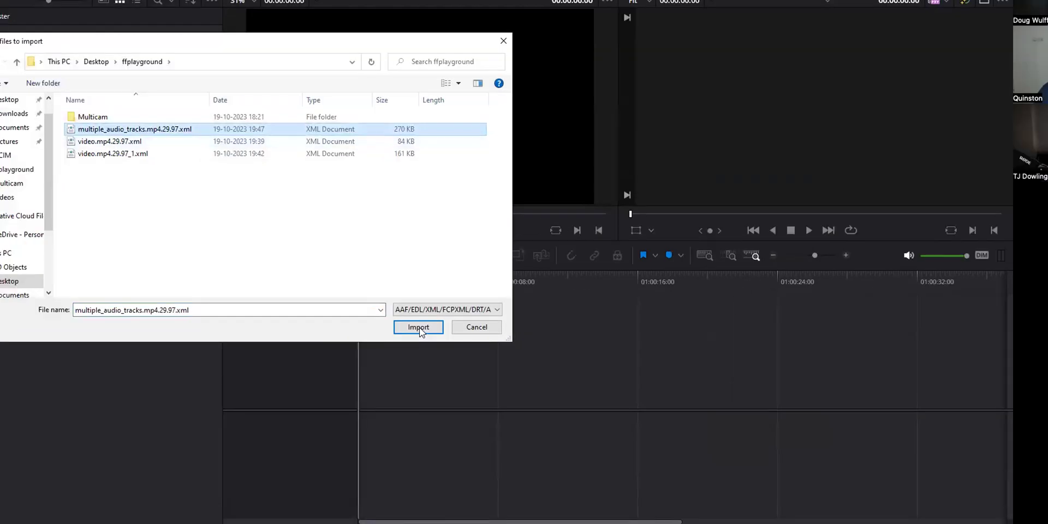
{"action": "left_click", "coordinate": [435, 316]}
- Load the multiple_audio_tracks.mp4 timeline with the mixed frame rate format set to Resolve, and enlarge the timeline area
{"action": "left_click", "coordinate": [447, 413]}
{"action": "left_click", "coordinate": [458, 428]}
{"action": "left_click", "coordinate": [630, 432]}
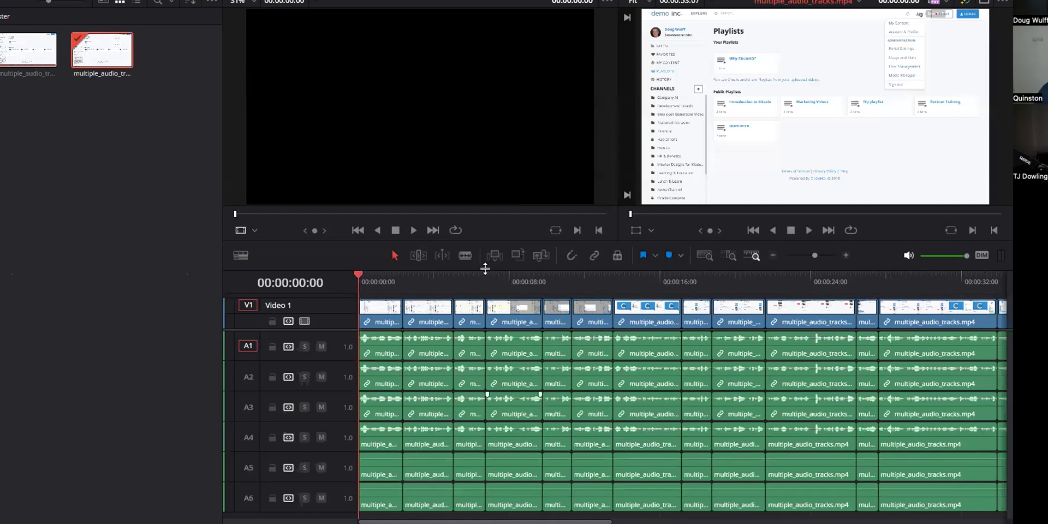
{"action": "left_click_drag", "start_coordinate": [492, 244], "coordinate": [496, 189]}
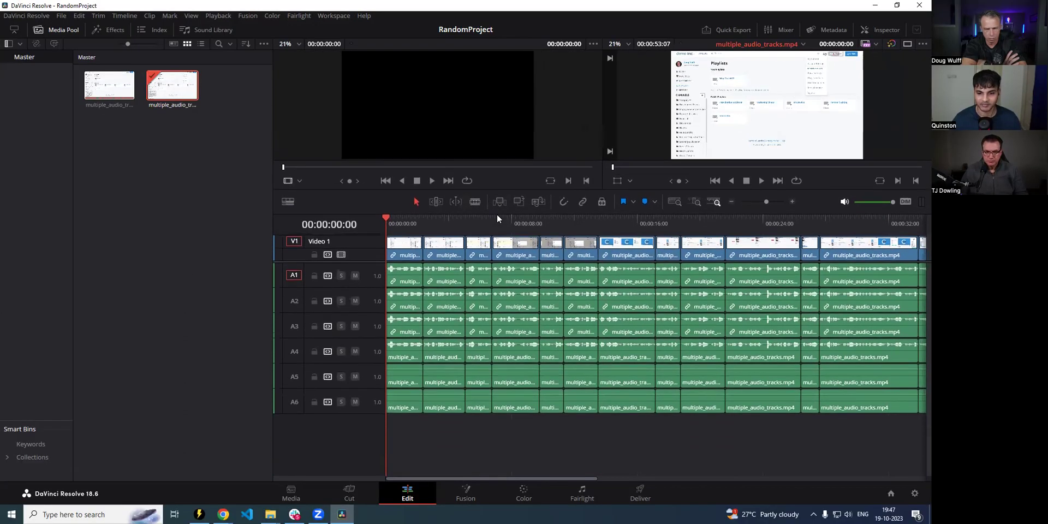
{"action": "left_click_drag", "start_coordinate": [468, 478], "coordinate": [483, 440]}
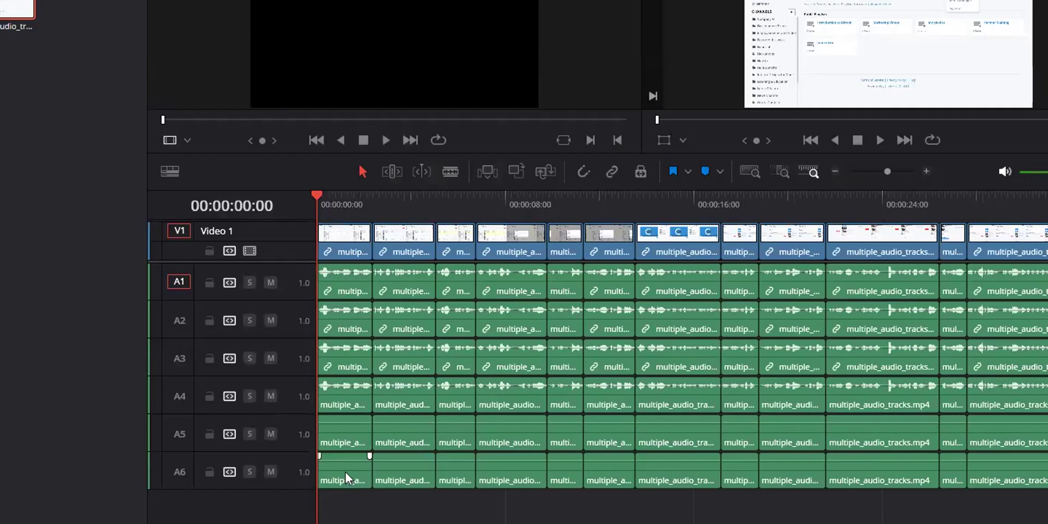
{"action": "left_click", "coordinate": [345, 471]}
{"action": "left_click", "coordinate": [345, 429]}
{"action": "left_click", "coordinate": [402, 437]}
{"action": "left_click", "coordinate": [397, 472]}
{"action": "left_click", "coordinate": [344, 440]}
{"action": "left_click", "coordinate": [410, 433]}
{"action": "left_click", "coordinate": [457, 429]}
{"action": "left_click", "coordinate": [510, 429]}
{"action": "left_click", "coordinate": [520, 464]}
{"action": "left_click", "coordinate": [458, 469]}
{"action": "left_click", "coordinate": [336, 513]}
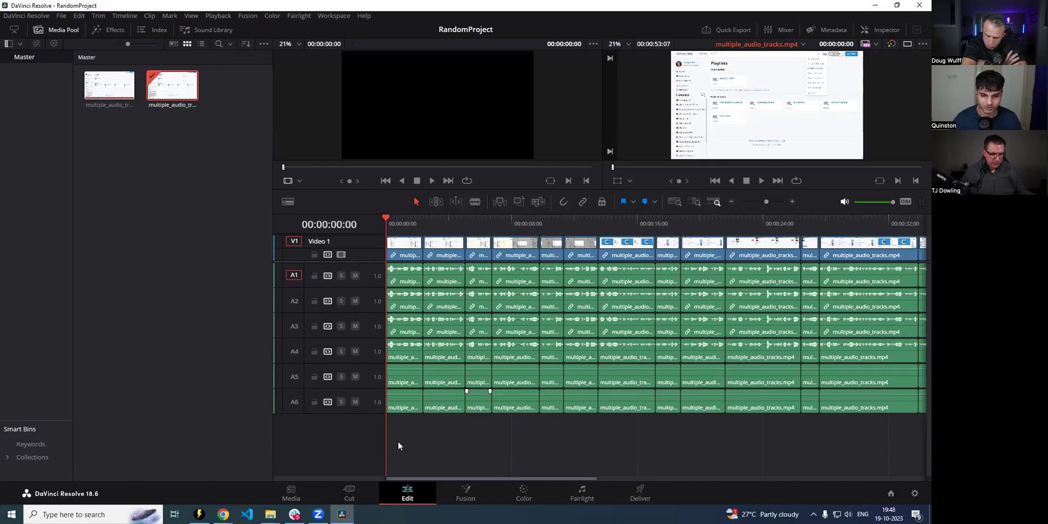
- Select all the audio clips on tracks A1 to A6 and open their clip attributes
{"action": "left_click_drag", "start_coordinate": [398, 441], "coordinate": [501, 374]}
{"action": "left_click_drag", "start_coordinate": [760, 322], "coordinate": [925, 275]}
{"action": "scroll", "coordinate": [440, 449], "scroll_direction": "left", "scroll_amount": 10}
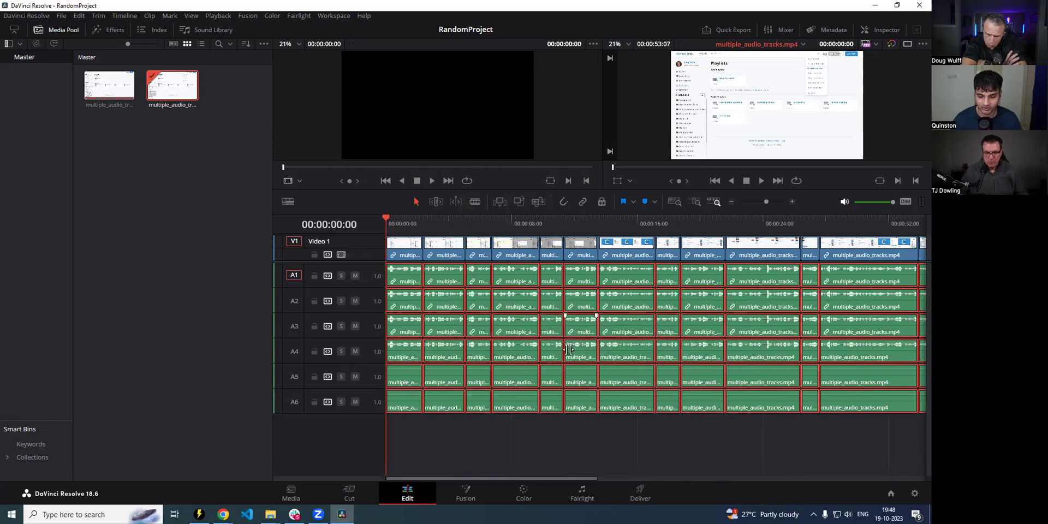
{"action": "right_click", "coordinate": [515, 400]}
{"action": "left_click", "coordinate": [540, 370]}
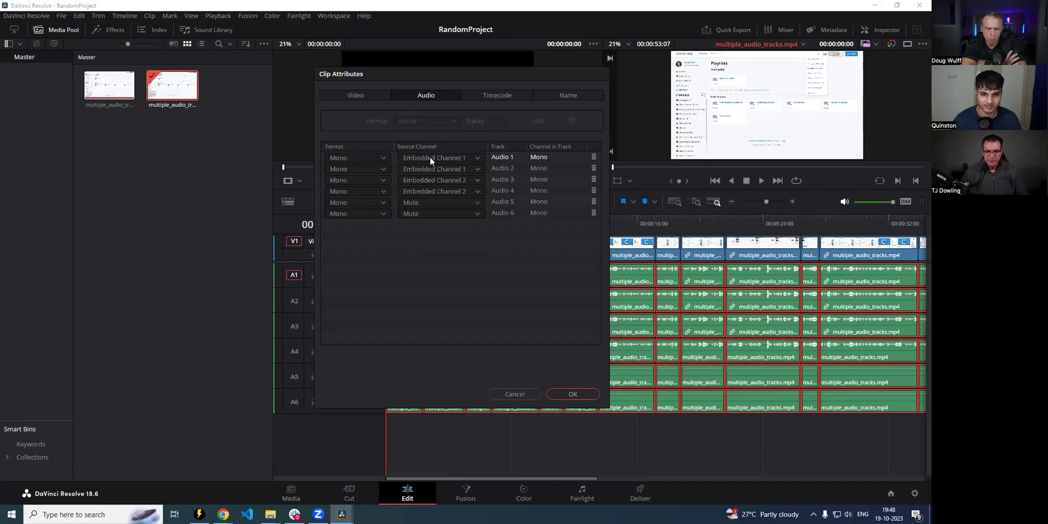
- Assign Embedded Channels 2 to 6 as source channels for Audio 2 to 6 respectively and apply the clip attributes
{"action": "left_click", "coordinate": [460, 168]}
{"action": "left_click", "coordinate": [461, 204]}
{"action": "left_click", "coordinate": [461, 180]}
{"action": "left_click", "coordinate": [460, 223]}
{"action": "left_click", "coordinate": [464, 191]}
{"action": "left_click", "coordinate": [463, 246]}
{"action": "left_click", "coordinate": [462, 203]}
{"action": "left_click", "coordinate": [463, 268]}
{"action": "left_click", "coordinate": [463, 214]}
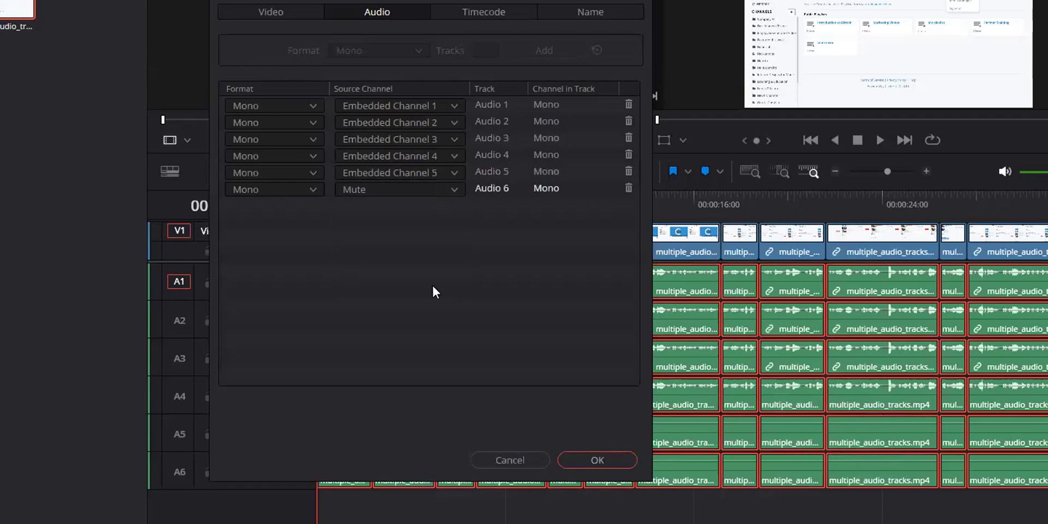
{"action": "left_click", "coordinate": [463, 290]}
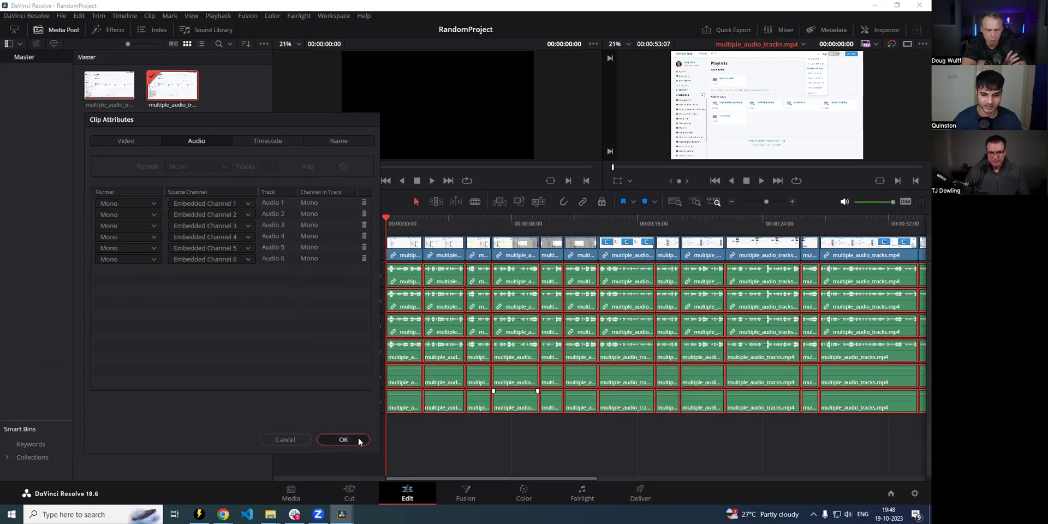
{"action": "left_click", "coordinate": [215, 475]}
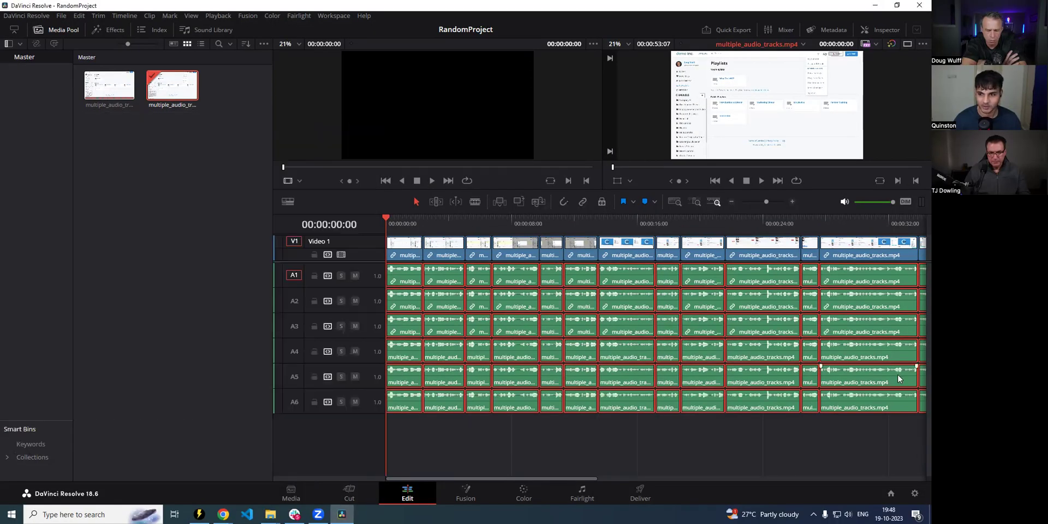
- Try the Stereo format for Audio 1 in the selected clips' attributes and set it back to Mono
{"action": "right_click", "coordinate": [428, 402]}
{"action": "left_click", "coordinate": [424, 236]}
{"action": "left_click", "coordinate": [377, 159]}
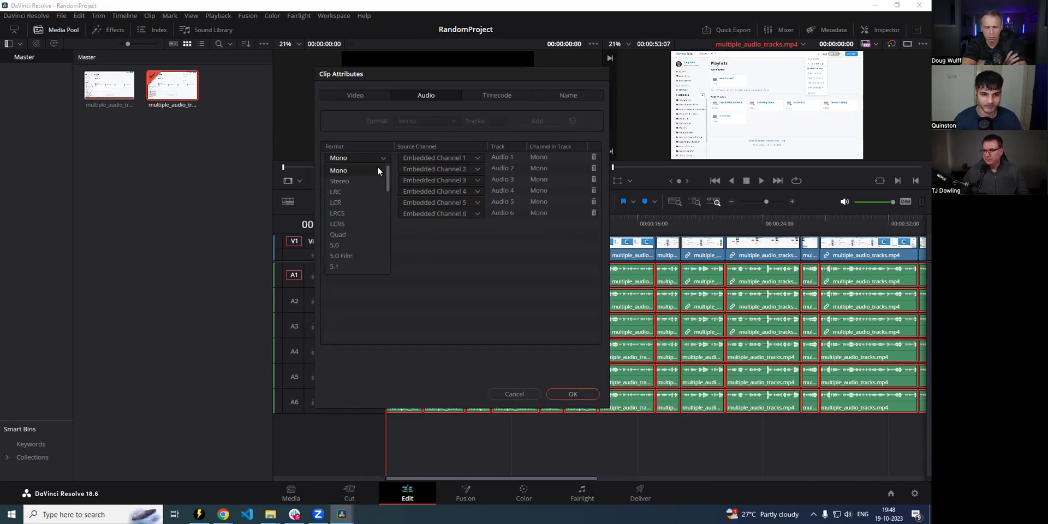
{"action": "left_click", "coordinate": [376, 178]}
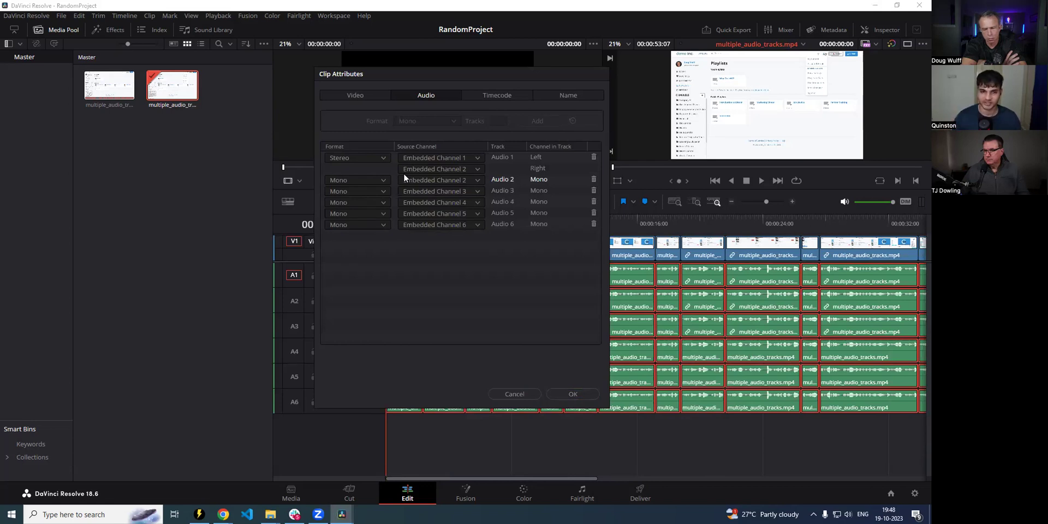
{"action": "left_click", "coordinate": [369, 163]}
{"action": "left_click", "coordinate": [349, 169]}
{"action": "left_click", "coordinate": [574, 394]}
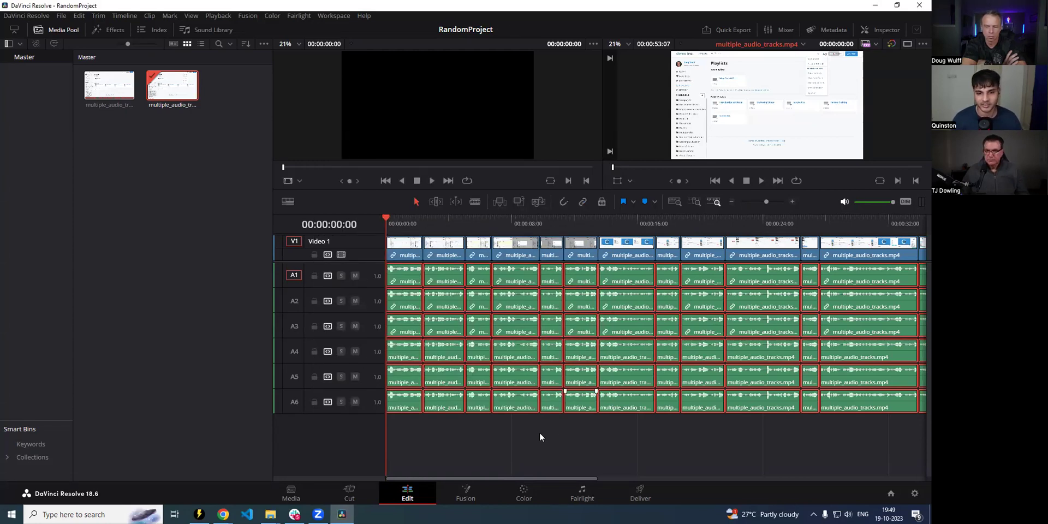
- Select the second clip's video and its audio on A5 separately to check how they are linked
{"action": "left_click", "coordinate": [485, 454]}
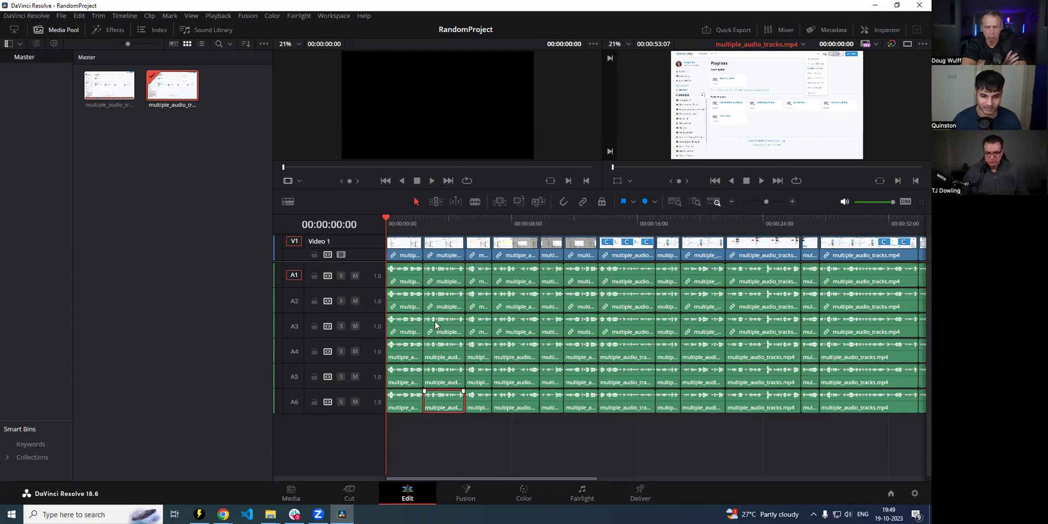
{"action": "left_click", "coordinate": [444, 253]}
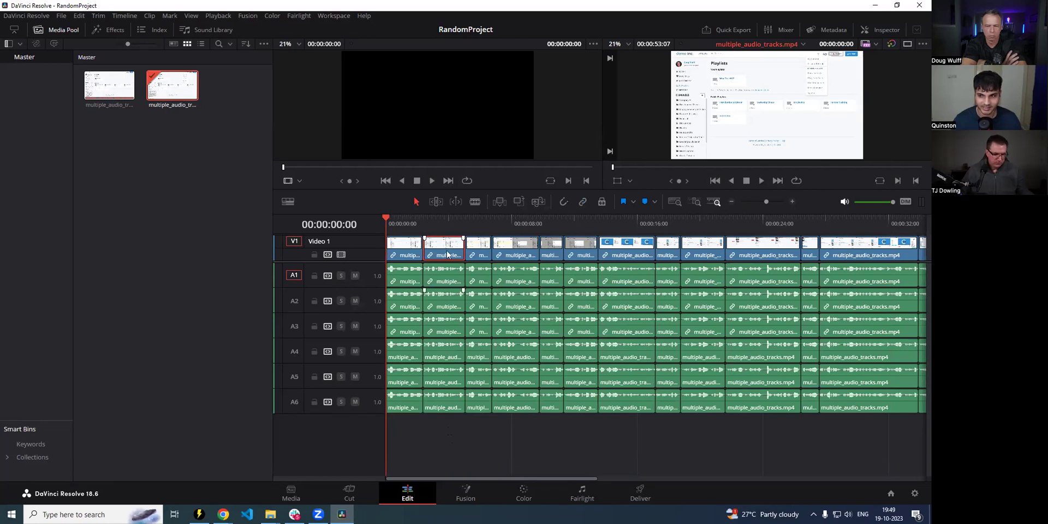
{"action": "left_click", "coordinate": [445, 380]}
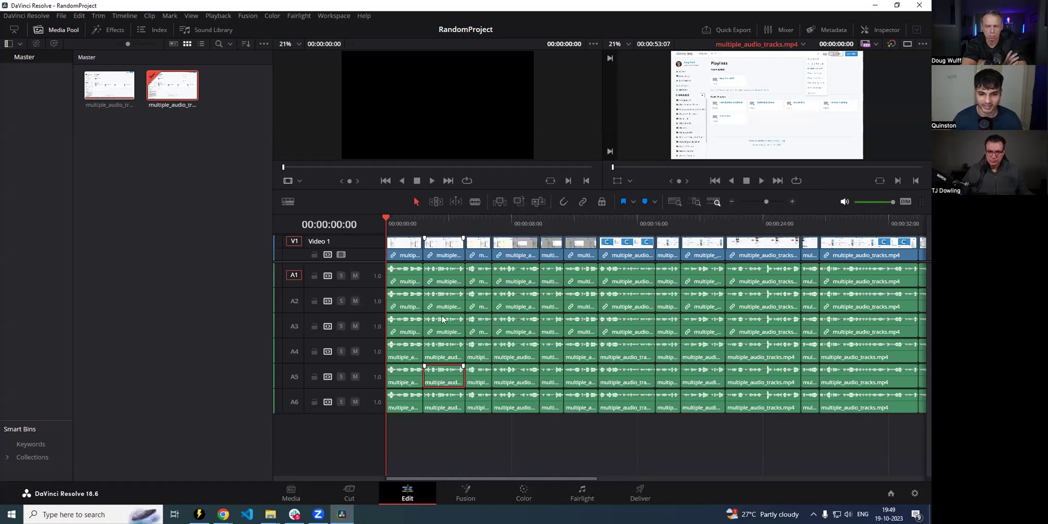
{"action": "left_click", "coordinate": [477, 448]}
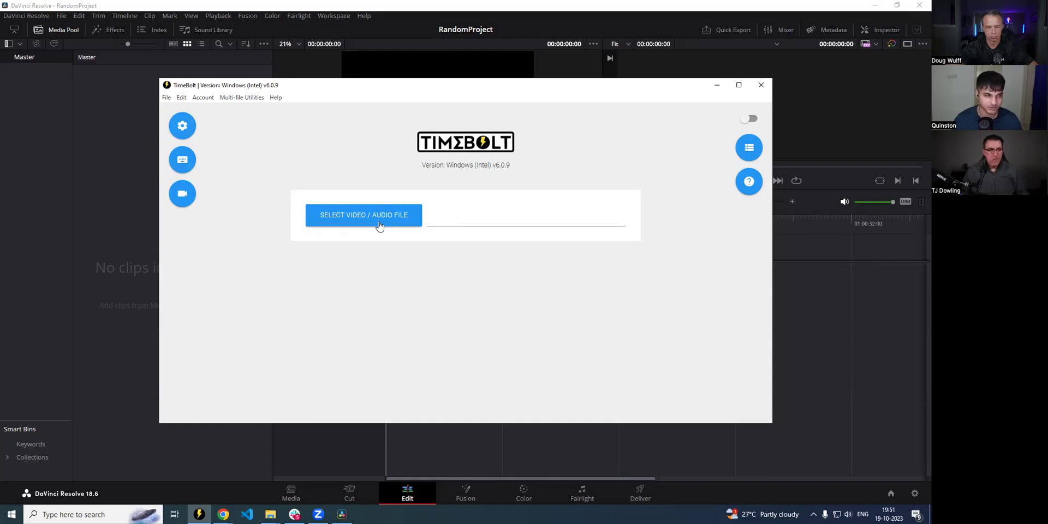
- Load video.mp4 in TimeBolt, export its cuts as XML and reveal the exported file
{"action": "left_click", "coordinate": [346, 216]}
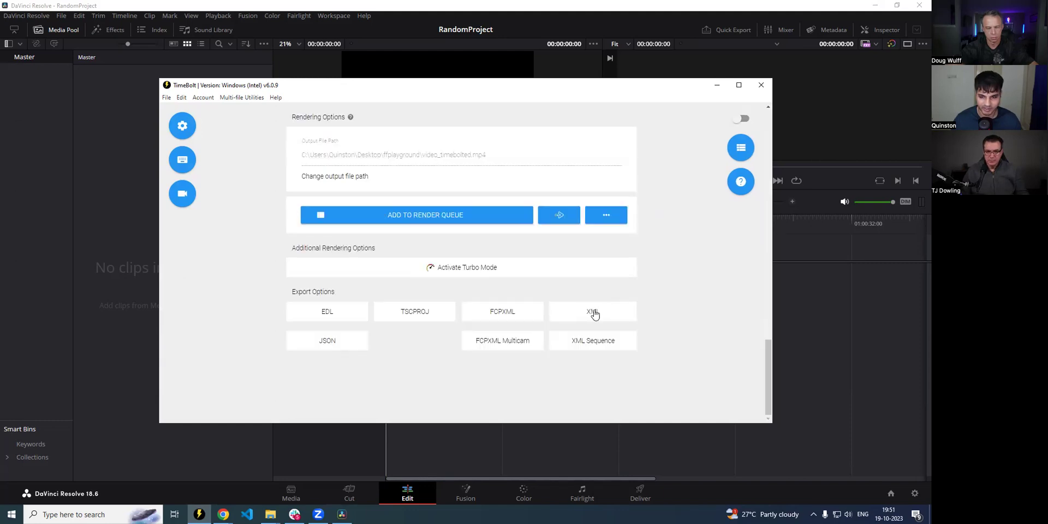
{"action": "left_click", "coordinate": [590, 311]}
{"action": "left_click", "coordinate": [373, 368]}
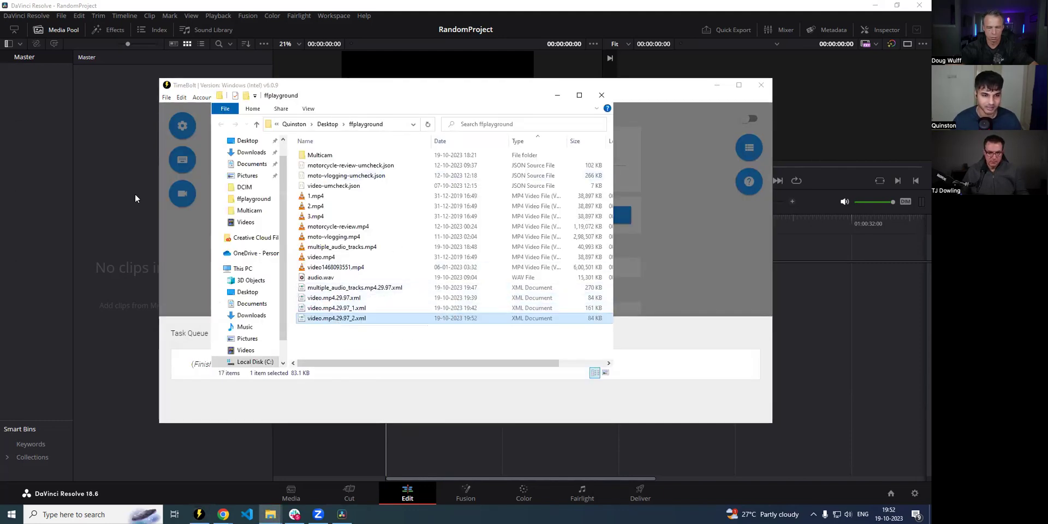
- Return to DaVinci Resolve and start a timeline import of video.mp4.29.97_2.xml from the ffplayground folder
{"action": "left_click", "coordinate": [154, 171]}
{"action": "right_click", "coordinate": [162, 175]}
{"action": "mouse_move", "coordinate": [310, 178]}
{"action": "left_click", "coordinate": [456, 191]}
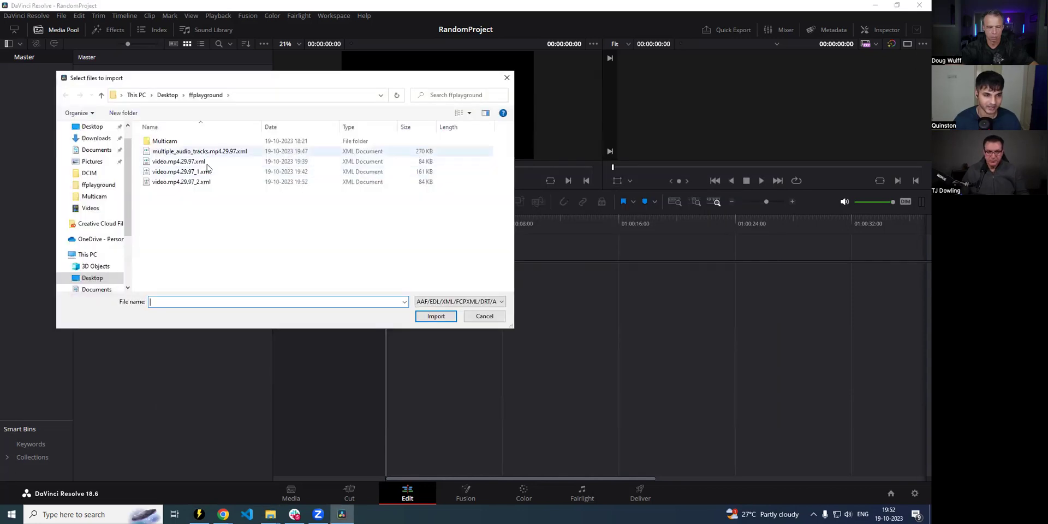
{"action": "left_click", "coordinate": [194, 184]}
{"action": "left_click", "coordinate": [436, 316]}
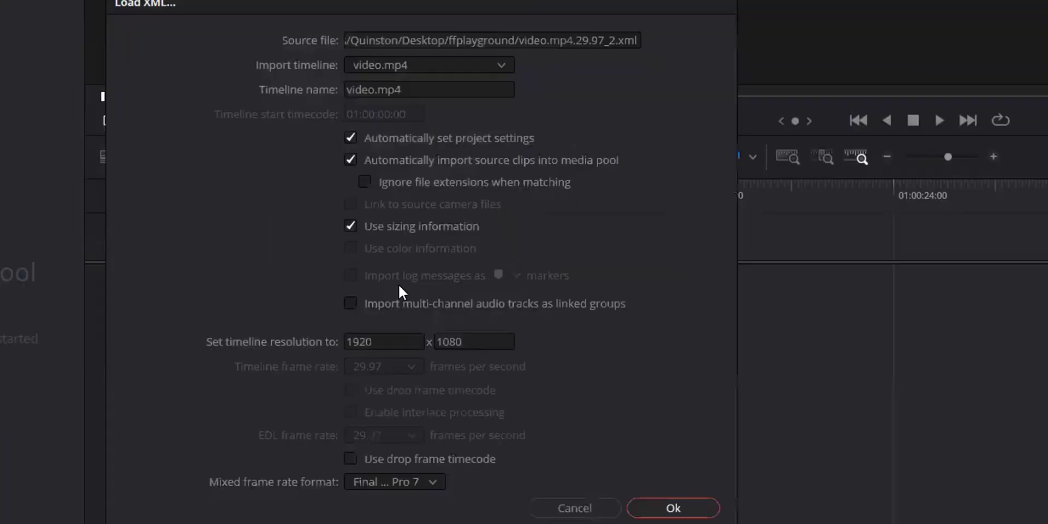
- Set the mixed frame rate format to Resolve and load the video.mp4 timeline
{"action": "left_click", "coordinate": [407, 484]}
{"action": "left_click", "coordinate": [405, 501]}
{"action": "left_click", "coordinate": [683, 508]}
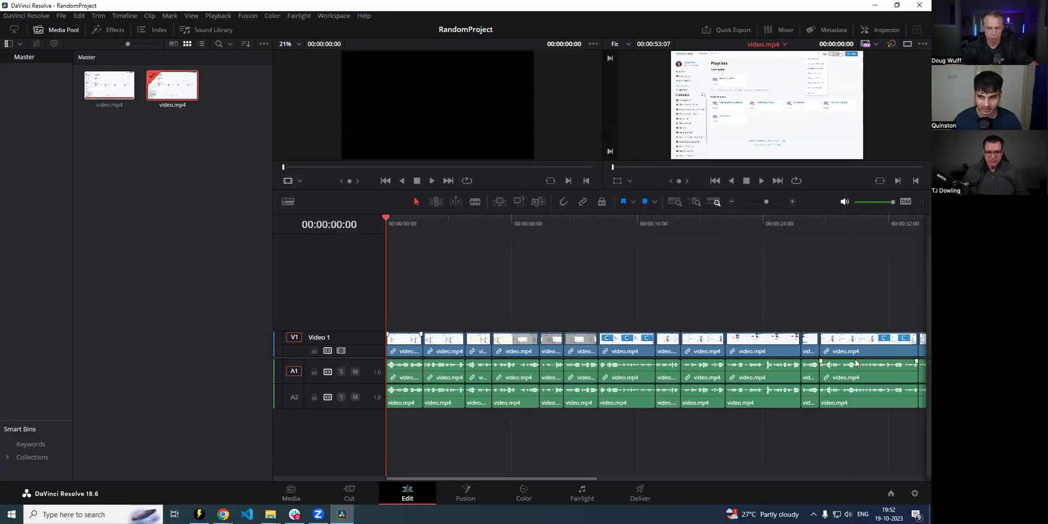
- Set up a delivery render with the H.264 Master preset and the file name output
{"action": "left_click", "coordinate": [640, 500]}
{"action": "left_click", "coordinate": [103, 82]}
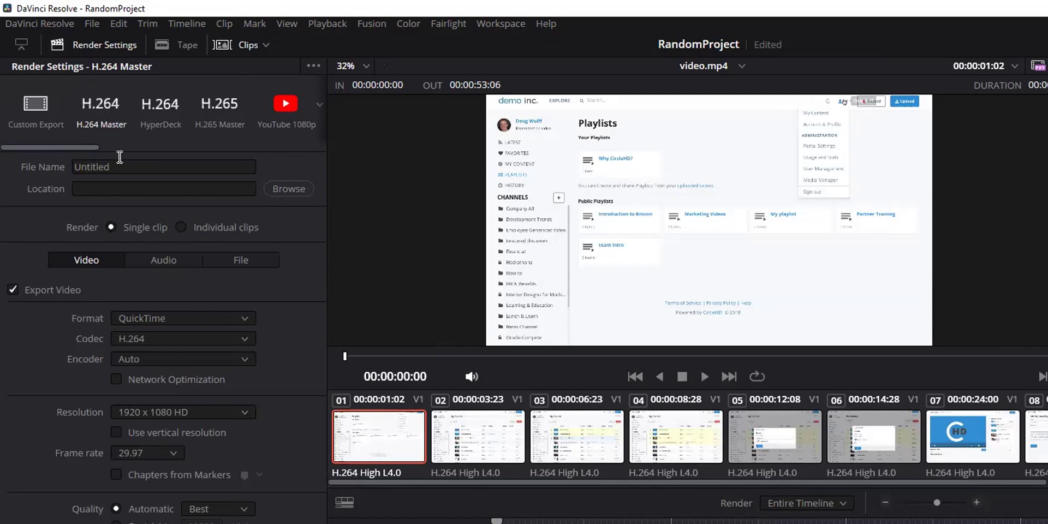
{"action": "left_click_drag", "start_coordinate": [118, 165], "coordinate": [38, 163]}
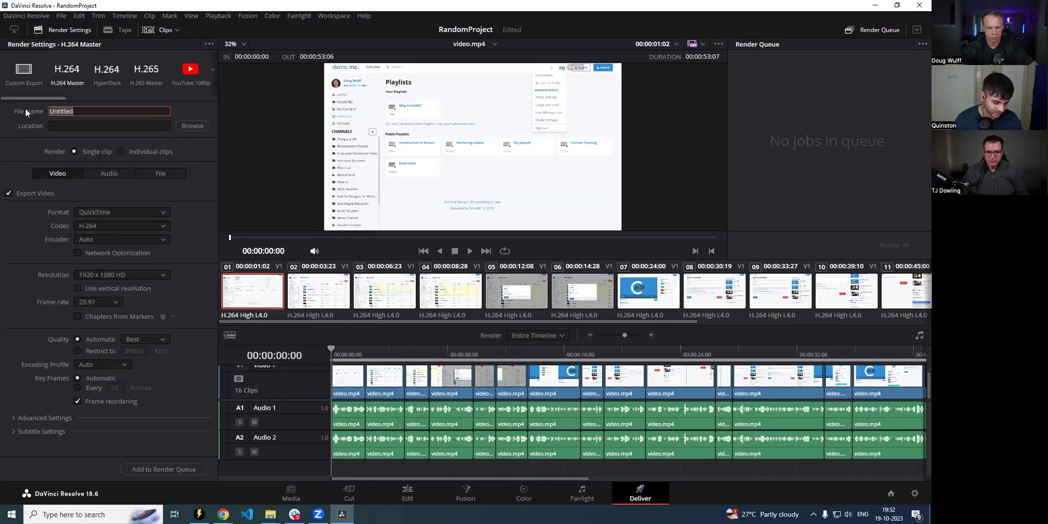
{"action": "type", "text": "output"}
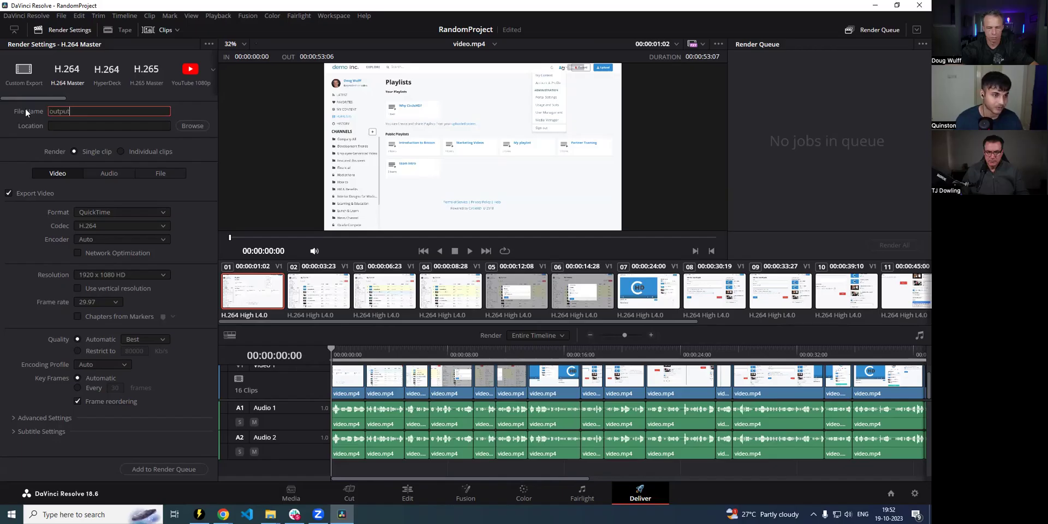
- Choose the ffplayground folder on the Desktop as the render's destination
{"action": "left_click", "coordinate": [202, 127]}
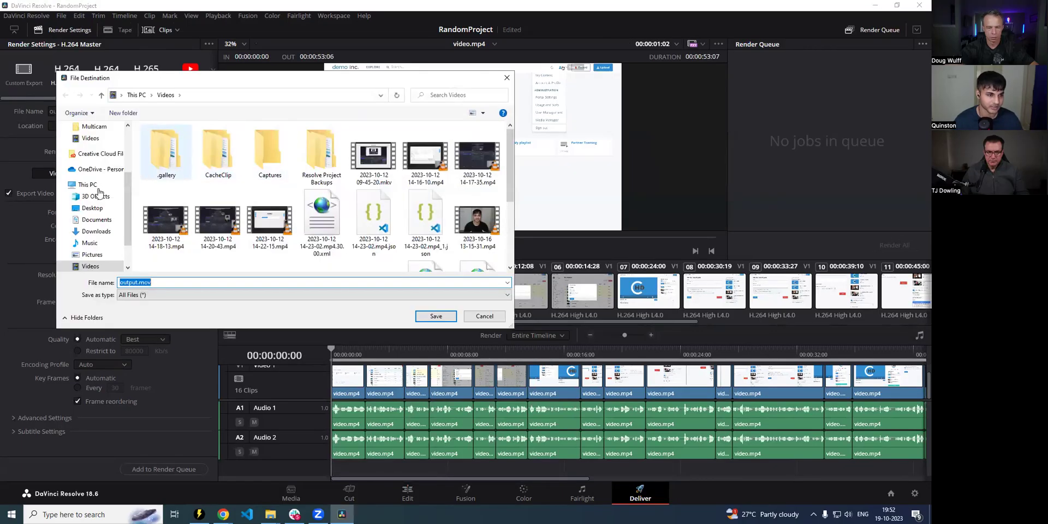
{"action": "left_click", "coordinate": [97, 209]}
{"action": "double_click", "coordinate": [180, 161]}
{"action": "key", "text": "Return"}
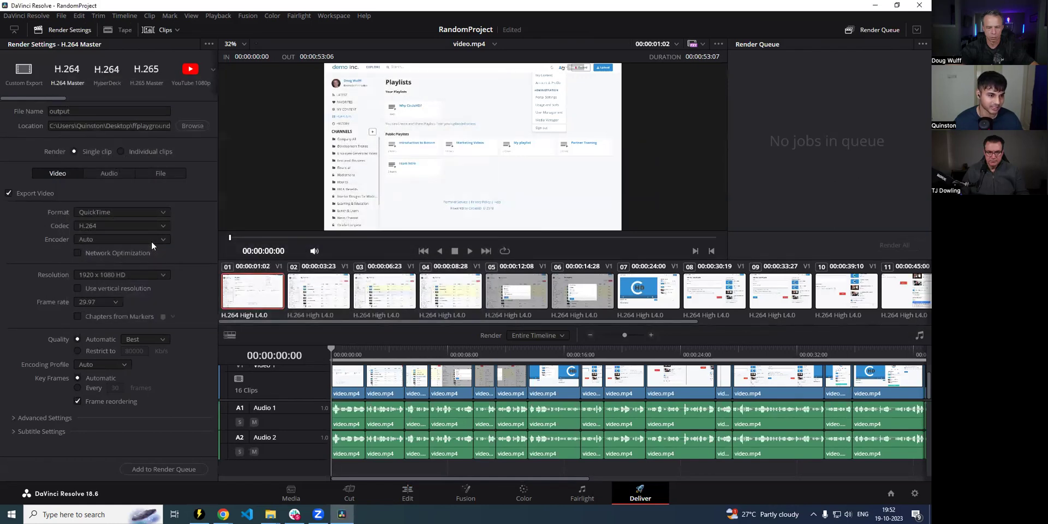
- Keep QuickTime as the render format, add the job to the render queue and render all jobs
{"action": "left_click", "coordinate": [120, 211]}
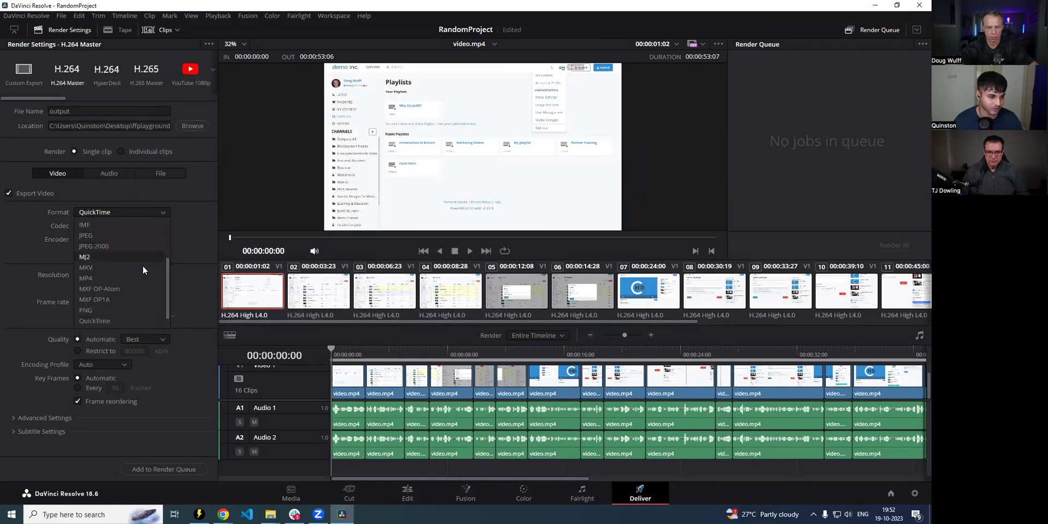
{"action": "scroll", "coordinate": [123, 303], "scroll_direction": "down", "scroll_amount": 1}
{"action": "left_click", "coordinate": [122, 309]}
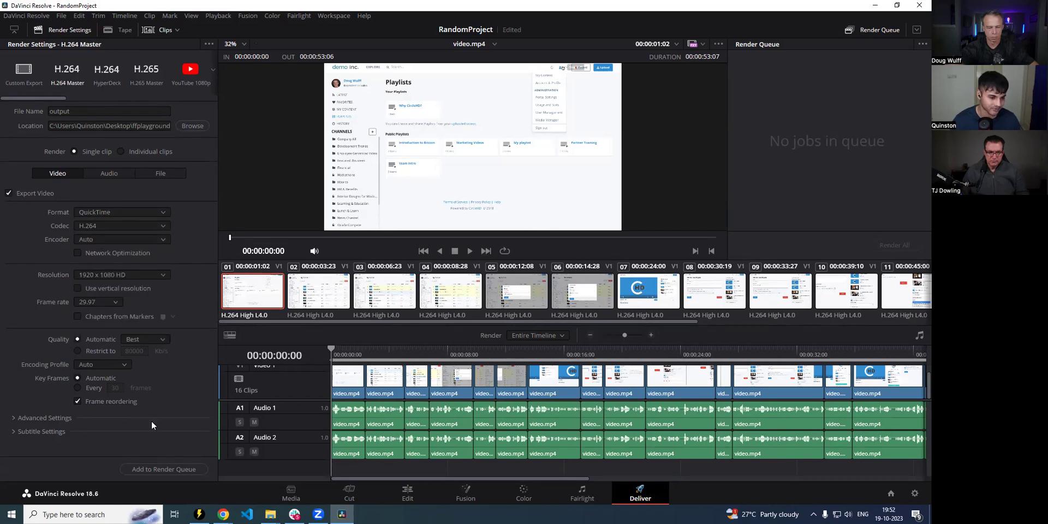
{"action": "left_click", "coordinate": [172, 471]}
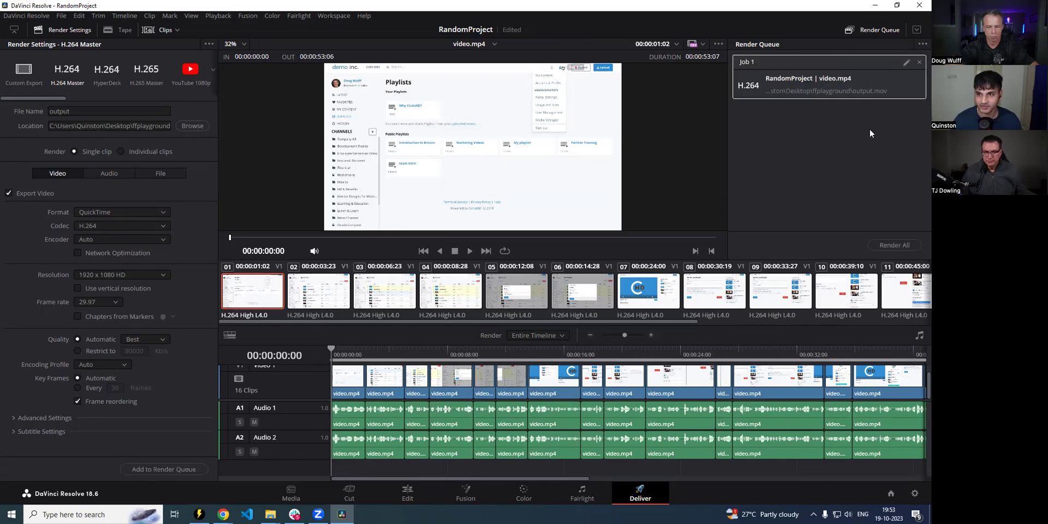
{"action": "left_click", "coordinate": [888, 245]}
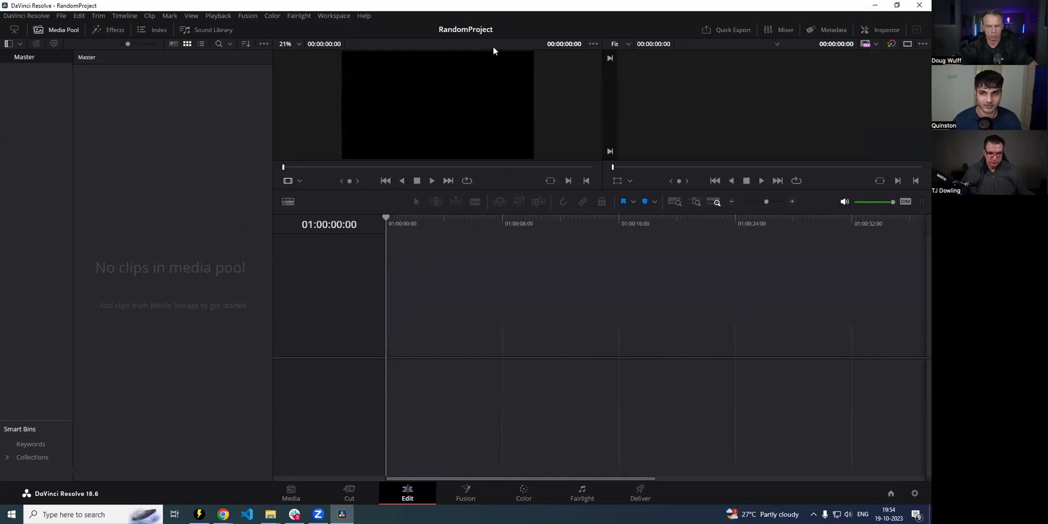
- Switch to TimeBolt and open the online documentation for its DaVinci Resolve integration
{"action": "left_click", "coordinate": [199, 514]}
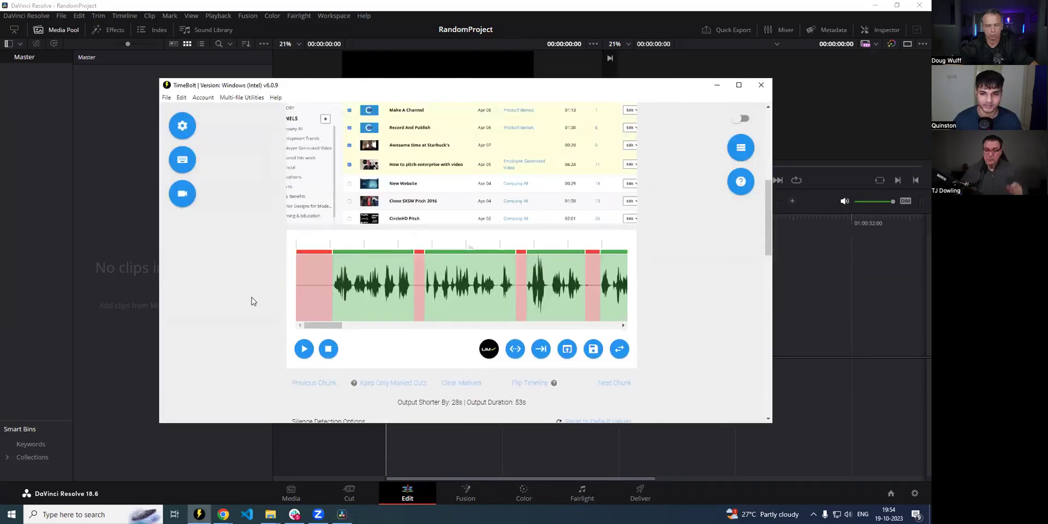
{"action": "scroll", "coordinate": [251, 301], "scroll_direction": "up", "scroll_amount": 5}
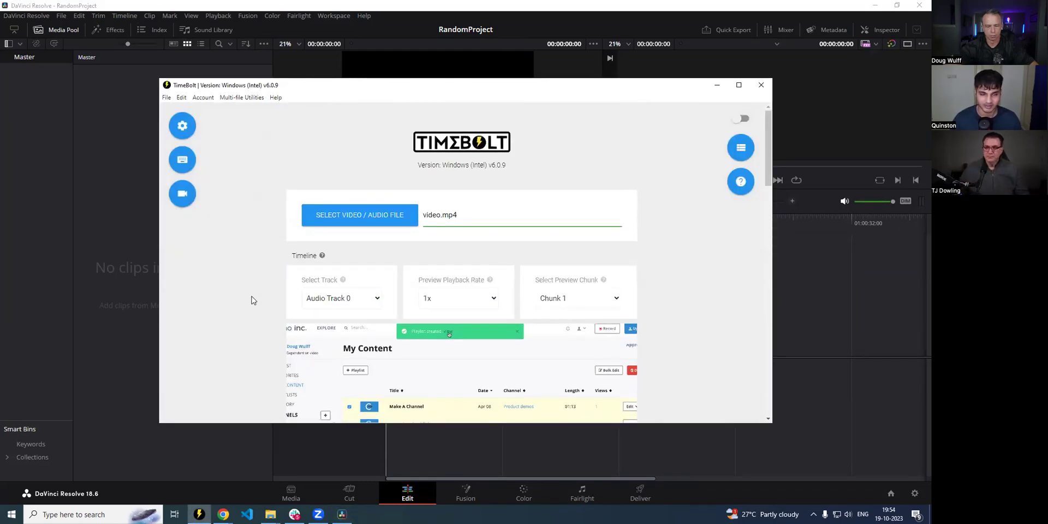
{"action": "left_click", "coordinate": [253, 99]}
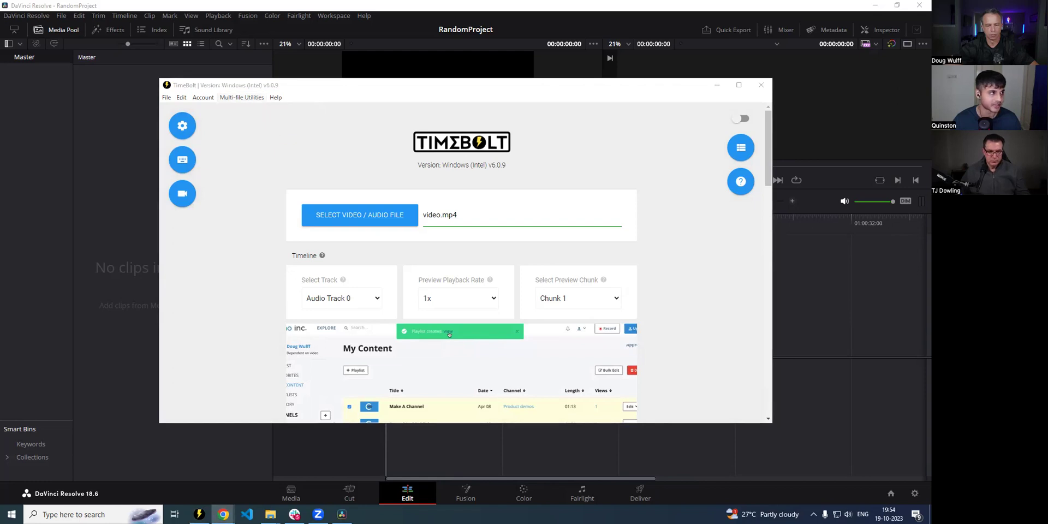
- Download the TimeBoltResolveIntegration.lua file from the integration documentation page
{"action": "scroll", "coordinate": [321, 153], "scroll_direction": "down", "scroll_amount": 4}
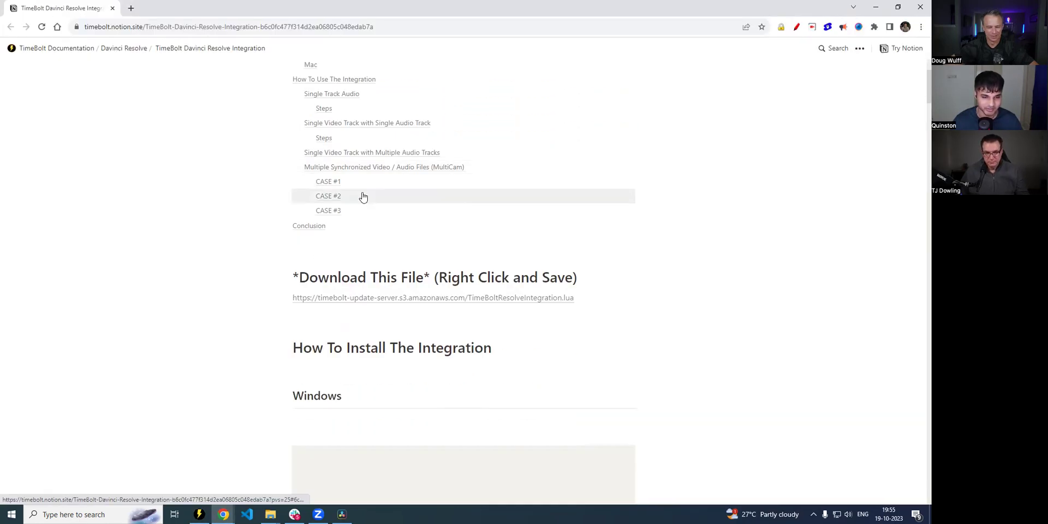
{"action": "left_click_drag", "start_coordinate": [310, 228], "coordinate": [414, 230]}
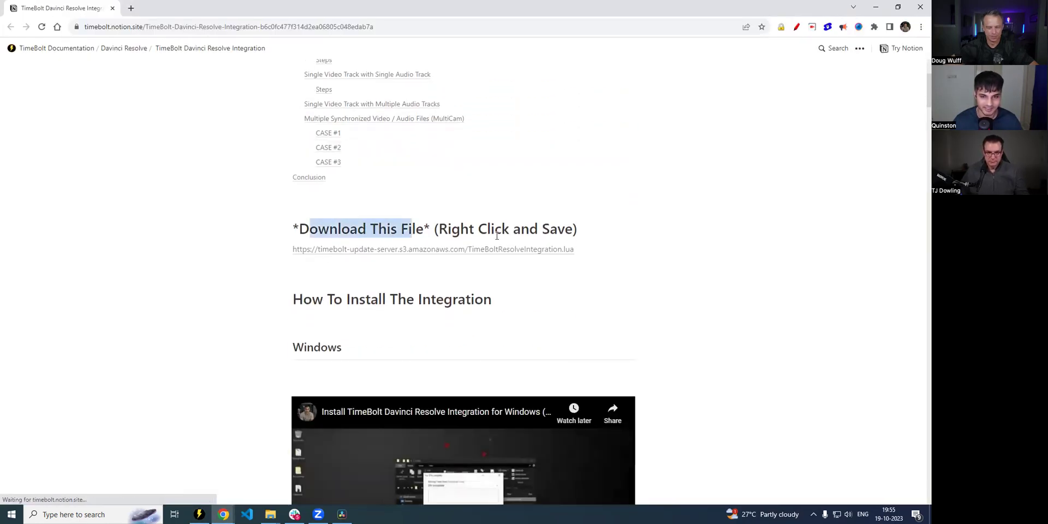
{"action": "left_click", "coordinate": [425, 250]}
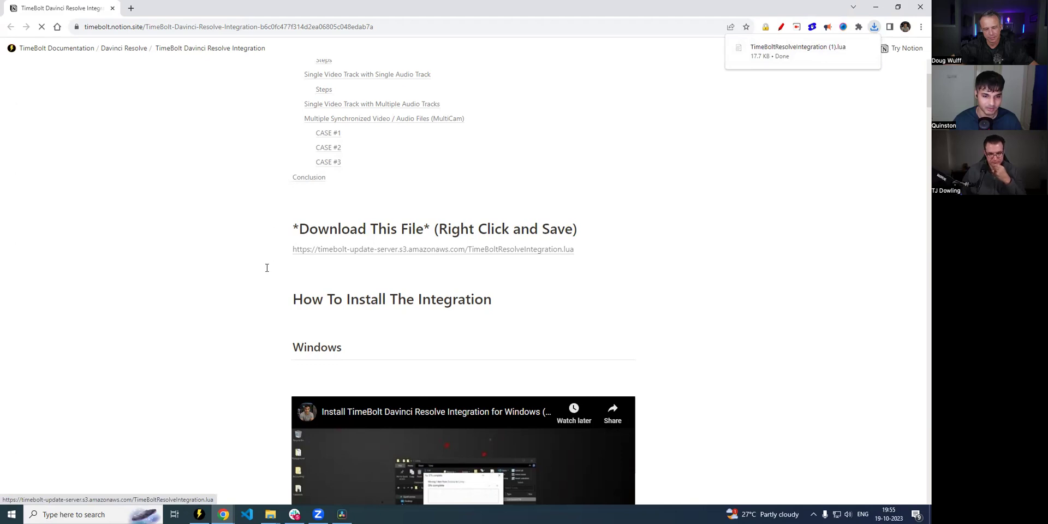
- Review the Windows installation instructions and select the folder path %appdata%\Blackmagic Design\DaVinci Resolve\Support\Fusion\Scripts\Comp
{"action": "scroll", "coordinate": [265, 269], "scroll_direction": "down", "scroll_amount": 6}
{"action": "scroll", "coordinate": [353, 248], "scroll_direction": "down", "scroll_amount": 3}
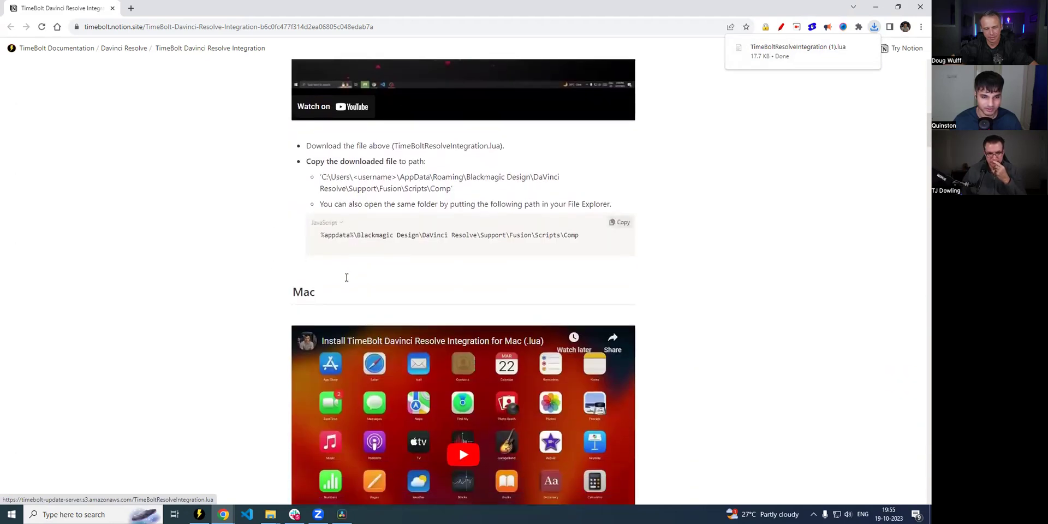
{"action": "scroll", "coordinate": [346, 276], "scroll_direction": "up", "scroll_amount": 5}
{"action": "scroll", "coordinate": [299, 171], "scroll_direction": "up", "scroll_amount": 1}
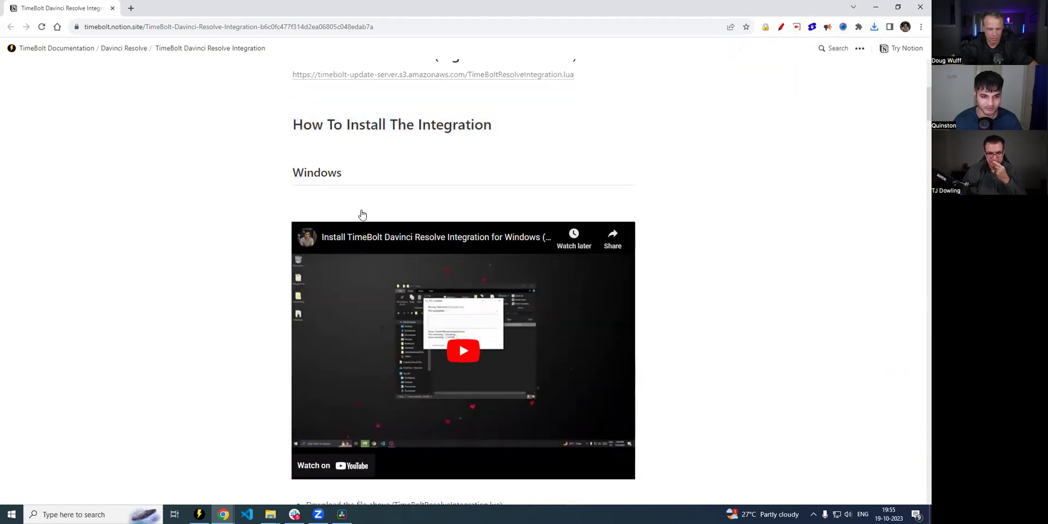
{"action": "scroll", "coordinate": [358, 215], "scroll_direction": "down", "scroll_amount": 11}
{"action": "scroll", "coordinate": [348, 247], "scroll_direction": "up", "scroll_amount": 7}
{"action": "left_click_drag", "start_coordinate": [321, 351], "coordinate": [455, 351]}
{"action": "triple_click", "coordinate": [461, 350]}
{"action": "left_click_drag", "start_coordinate": [305, 279], "coordinate": [424, 278]}
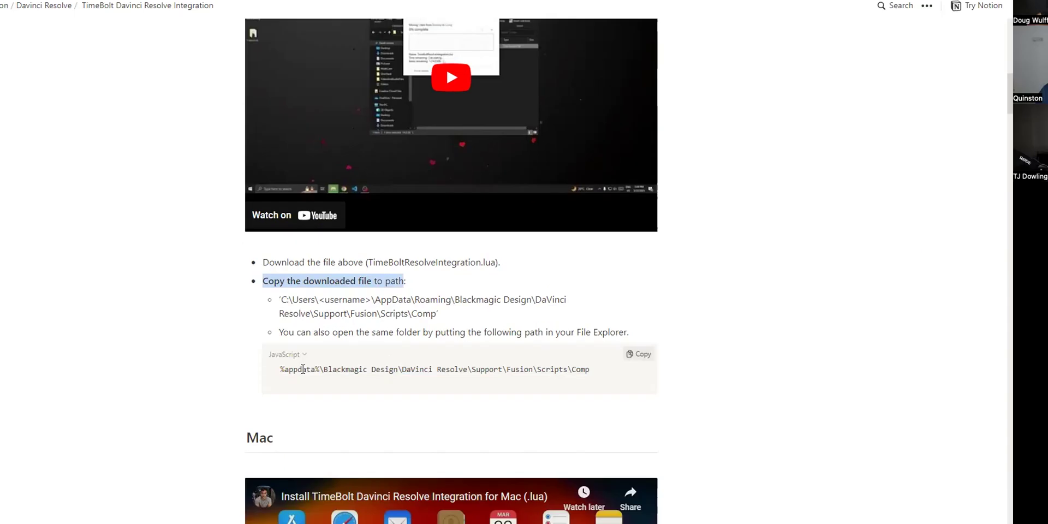
{"action": "triple_click", "coordinate": [302, 369]}
{"action": "key", "text": "ctrl+c"}
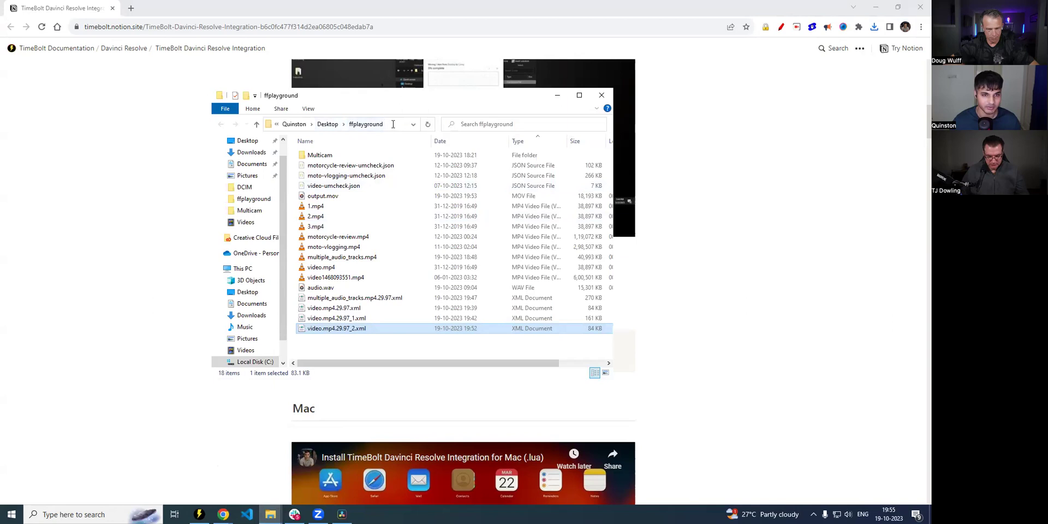
- Open the folder %appdata%\Blackmagic Design\DaVinci Resolve\Support\Fusion\Scripts\Comp in File Explorer
{"action": "left_click", "coordinate": [324, 125]}
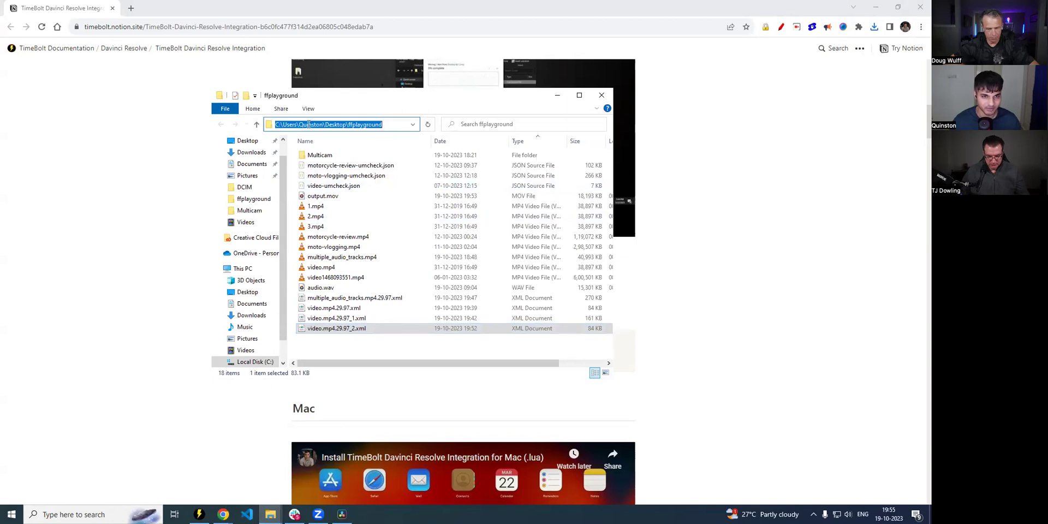
{"action": "key", "text": "BackSpace"}
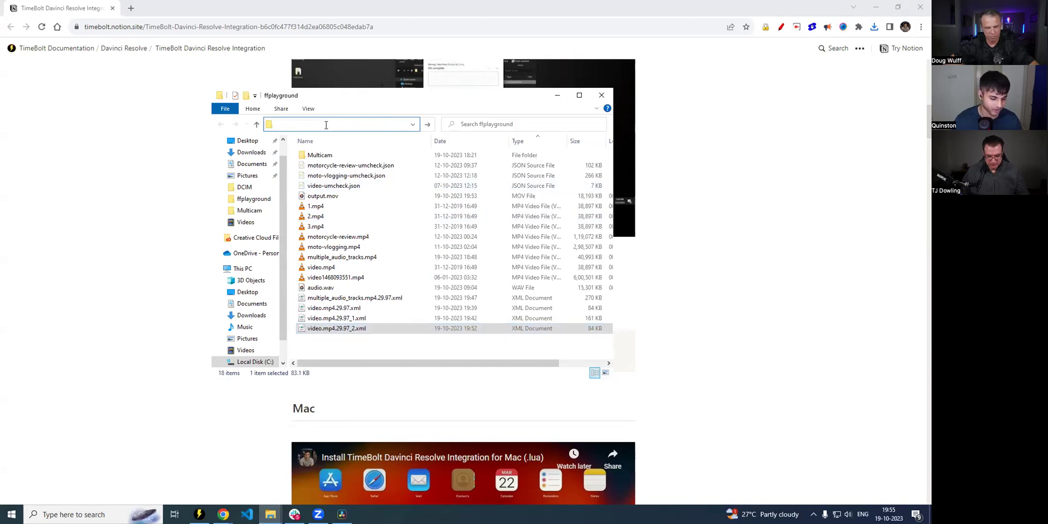
{"action": "key", "text": "ctrl+v"}
{"action": "key", "text": "Return"}
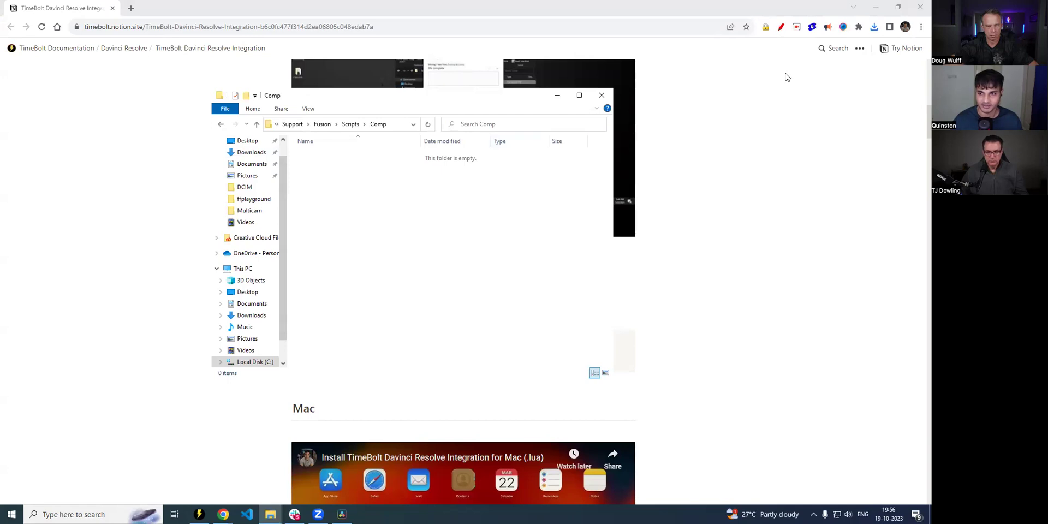
- Paste the downloaded TimeBoltResolveIntegration.lua file into the Comp scripts folder and return to the integration documentation page
{"action": "left_click", "coordinate": [873, 27]}
{"action": "left_click", "coordinate": [270, 515]}
{"action": "left_click", "coordinate": [270, 515]}
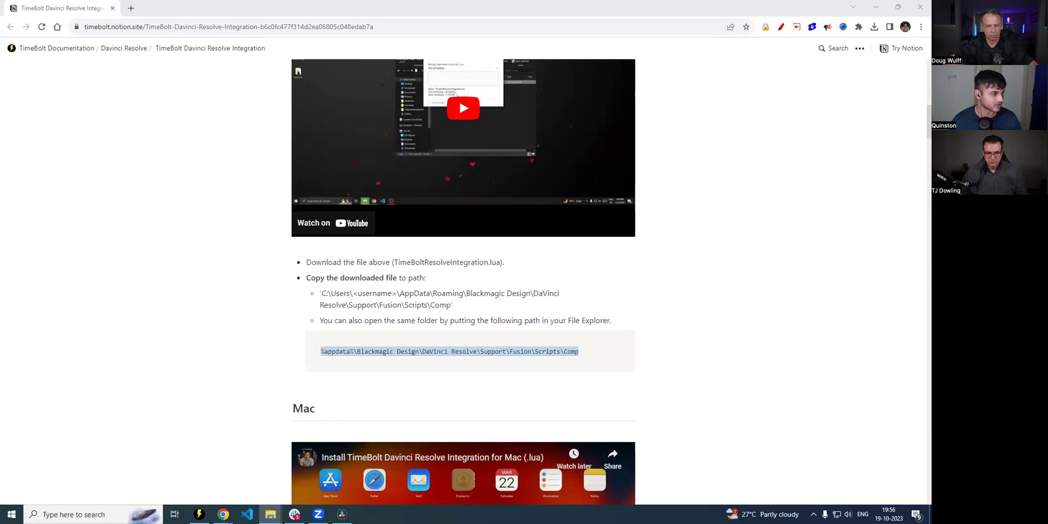
{"action": "key", "text": "alt+Tab"}
{"action": "key", "text": "ctrl+v"}
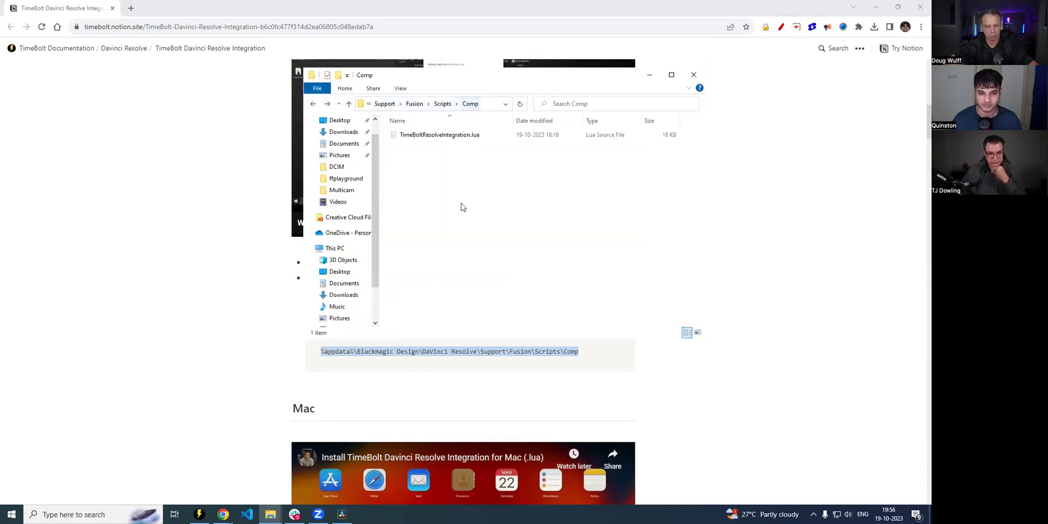
{"action": "left_click", "coordinate": [435, 140]}
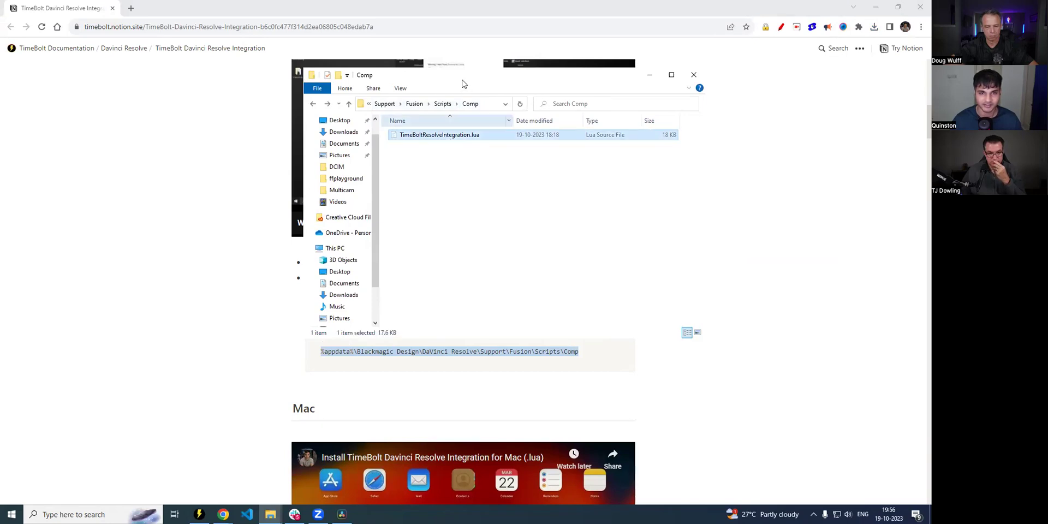
{"action": "left_click_drag", "start_coordinate": [462, 84], "coordinate": [298, 160]}
{"action": "left_click", "coordinate": [199, 120]}
{"action": "scroll", "coordinate": [199, 120], "scroll_direction": "up", "scroll_amount": 5}
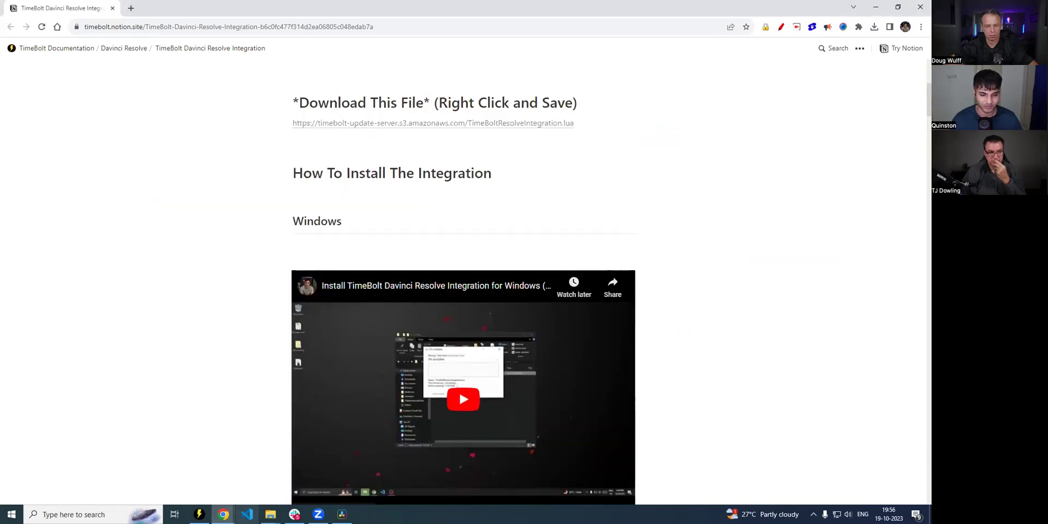
- Switch to DaVinci Resolve, run the TimeBoltResolveIntegration script from the Comp scripts to check its dialog, and close the dialog
{"action": "left_click", "coordinate": [342, 514]}
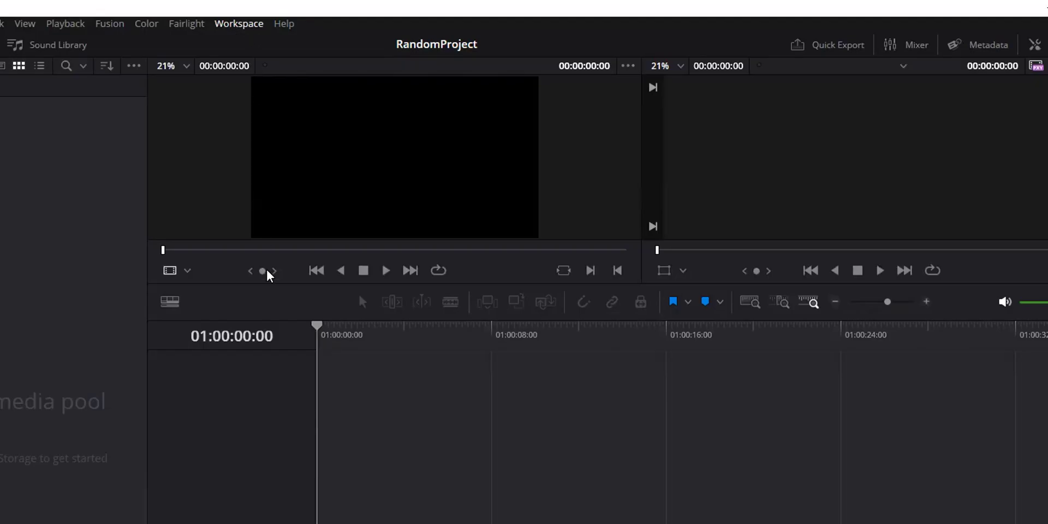
{"action": "left_click", "coordinate": [238, 24]}
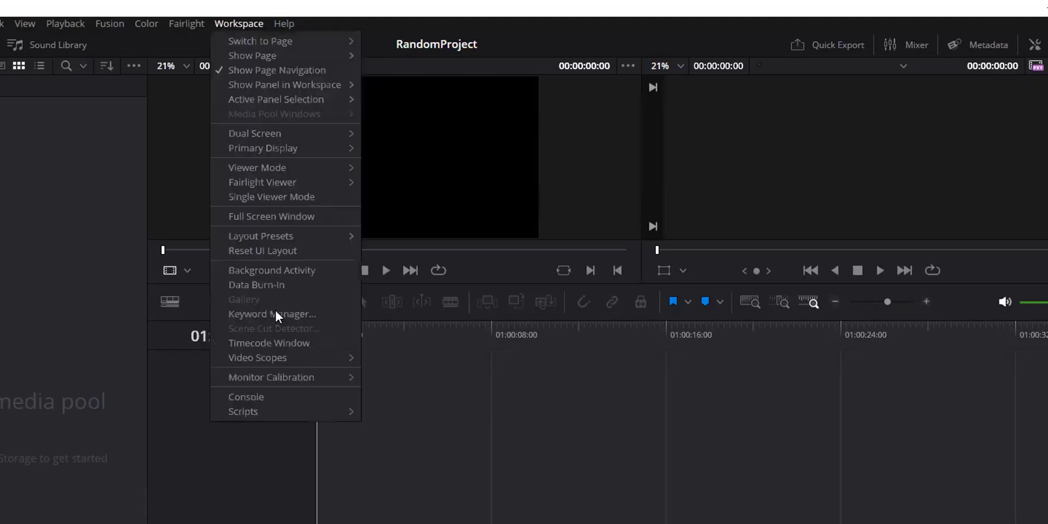
{"action": "mouse_move", "coordinate": [309, 414]}
{"action": "mouse_move", "coordinate": [399, 414]}
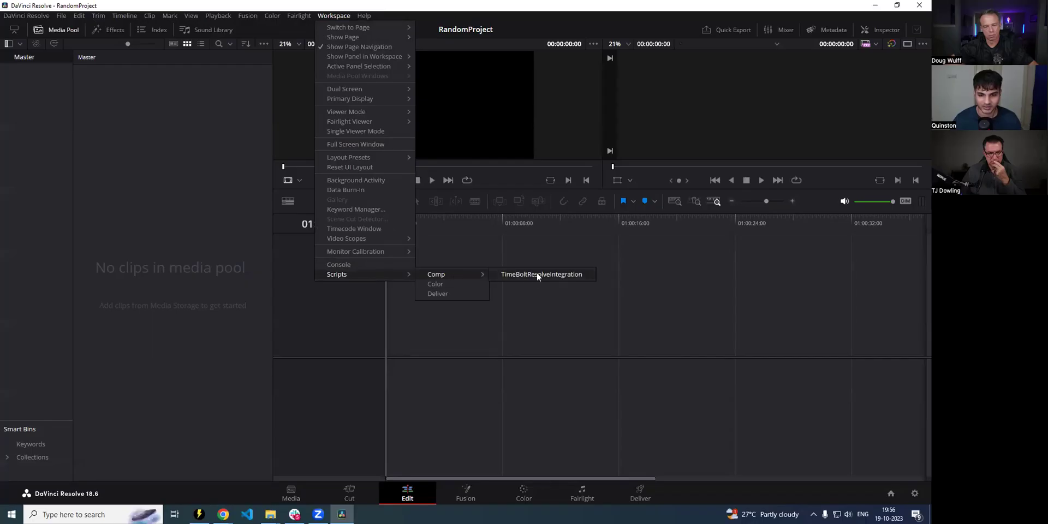
{"action": "left_click", "coordinate": [543, 274]}
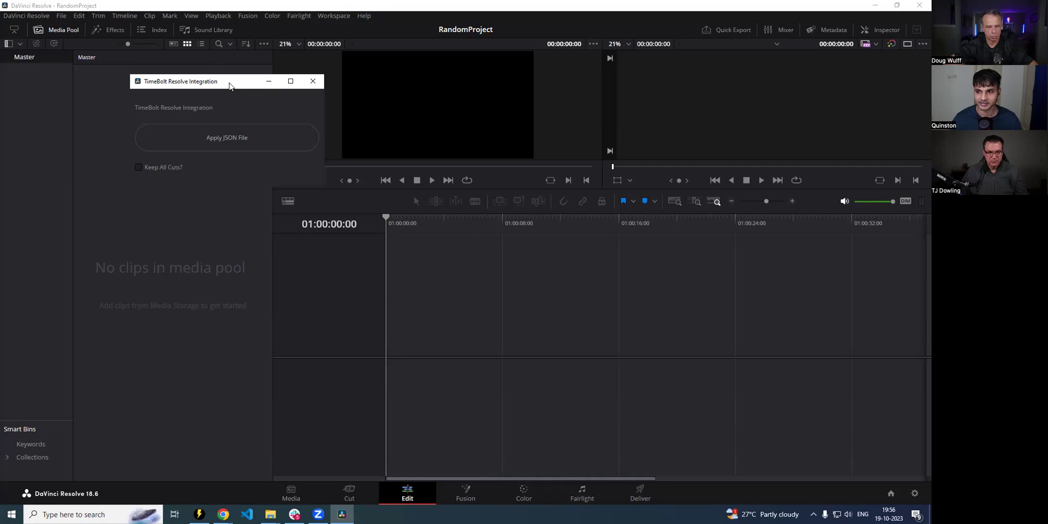
{"action": "left_click_drag", "start_coordinate": [229, 83], "coordinate": [413, 70]}
{"action": "left_click", "coordinate": [497, 69]}
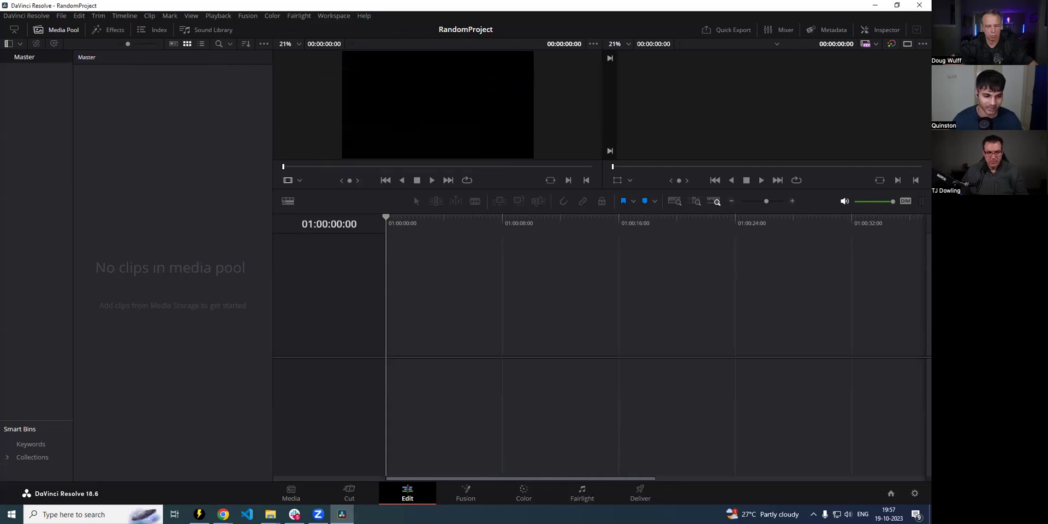
- Switch to TimeBolt and export the silence cuts of video.mp4 as a JSON file
{"action": "scroll", "coordinate": [238, 299], "scroll_direction": "down", "scroll_amount": 6}
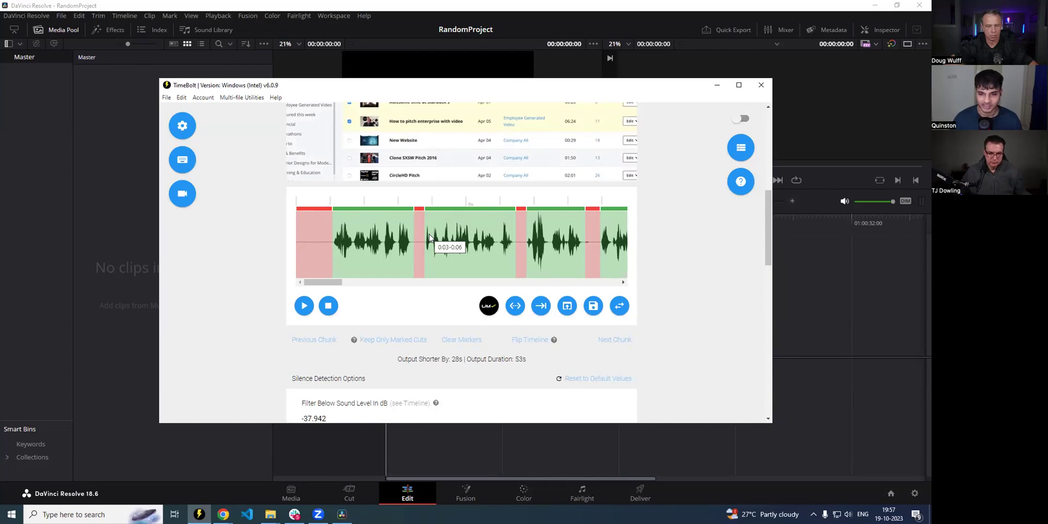
{"action": "scroll", "coordinate": [665, 240], "scroll_direction": "up", "scroll_amount": 1}
{"action": "scroll", "coordinate": [665, 241], "scroll_direction": "down", "scroll_amount": 1}
{"action": "mouse_move", "coordinate": [326, 283]}
{"action": "left_mouse_down"}
{"action": "mouse_move", "coordinate": [470, 276]}
{"action": "mouse_move", "coordinate": [322, 280]}
{"action": "left_mouse_up"}
{"action": "scroll", "coordinate": [659, 219], "scroll_direction": "down", "scroll_amount": 1}
{"action": "scroll", "coordinate": [659, 222], "scroll_direction": "down", "scroll_amount": 10}
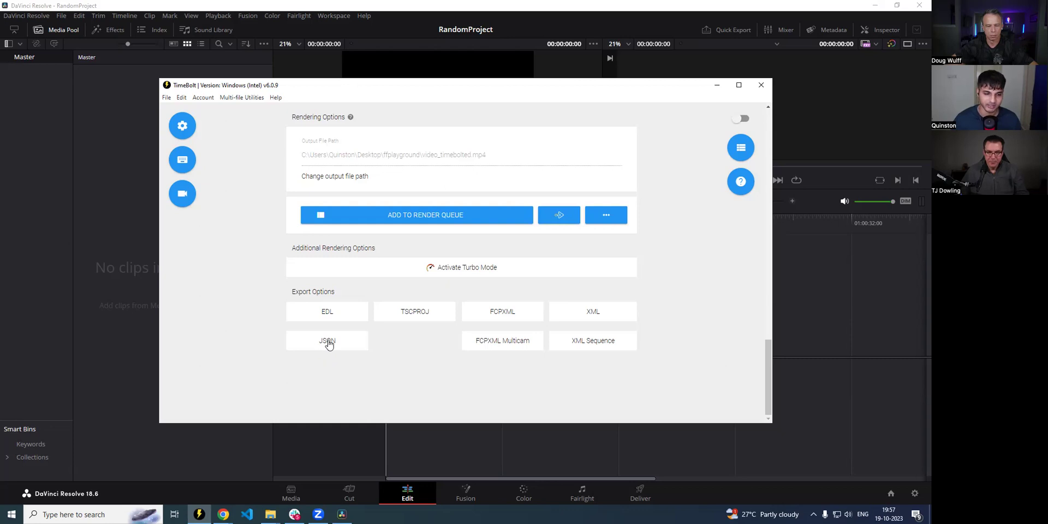
{"action": "left_click", "coordinate": [326, 344]}
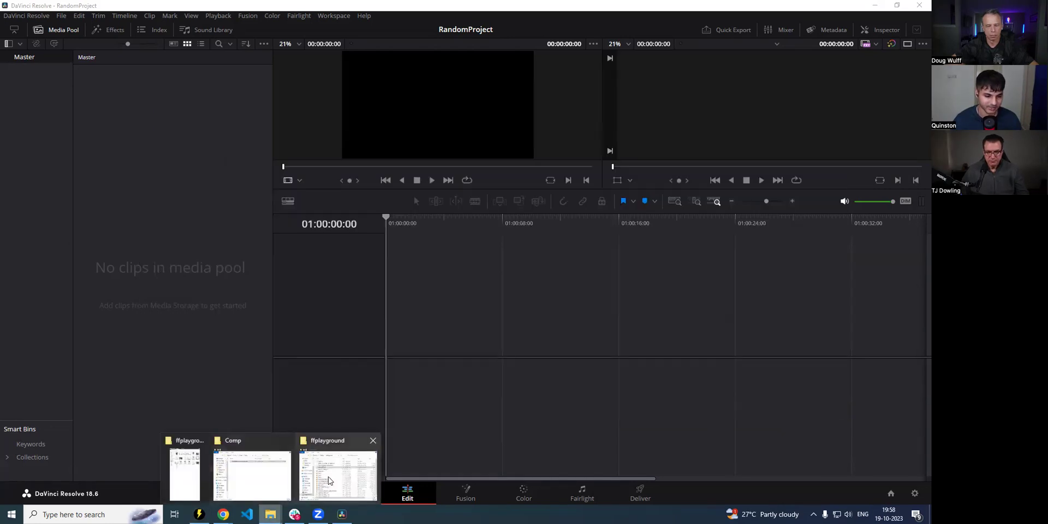
- Import video.mp4 from the ffplayground folder into Resolve's media pool and place it on a new timeline
{"action": "left_click", "coordinate": [328, 476]}
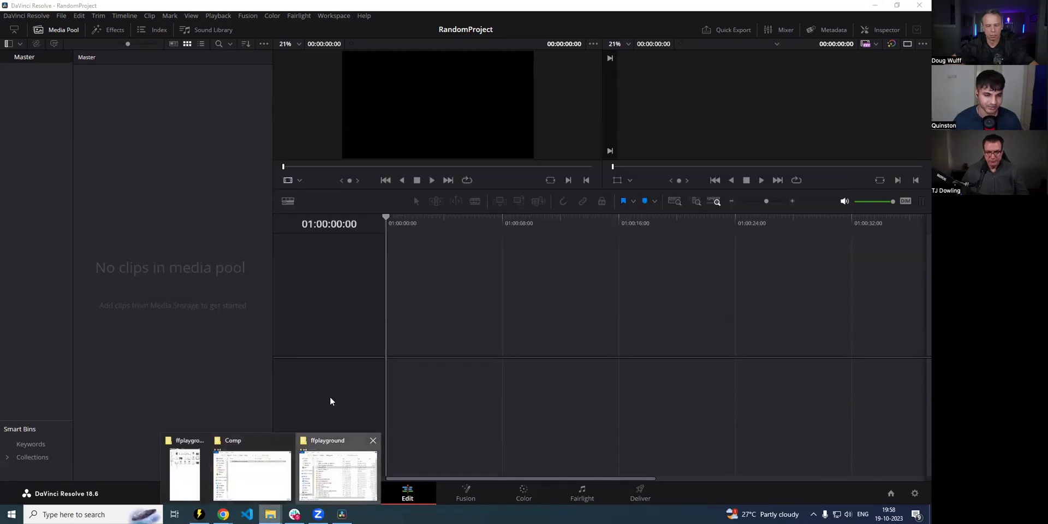
{"action": "left_click_drag", "start_coordinate": [248, 368], "coordinate": [184, 145]}
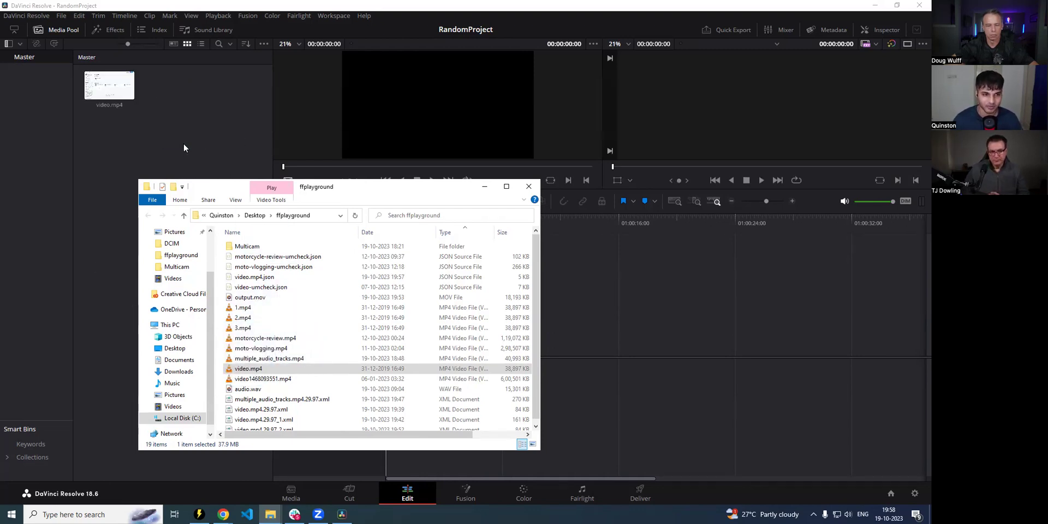
{"action": "left_click", "coordinate": [120, 90]}
{"action": "left_click_drag", "start_coordinate": [123, 91], "coordinate": [404, 315]}
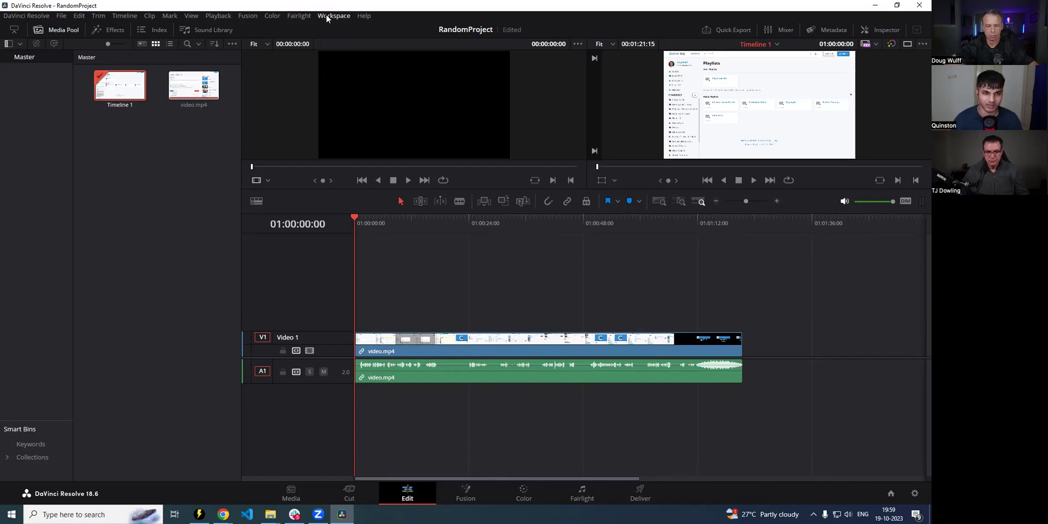
- Run the TimeBoltResolveIntegration script and apply the video.mp4.json file to the timeline
{"action": "left_click", "coordinate": [330, 16]}
{"action": "mouse_move", "coordinate": [372, 274]}
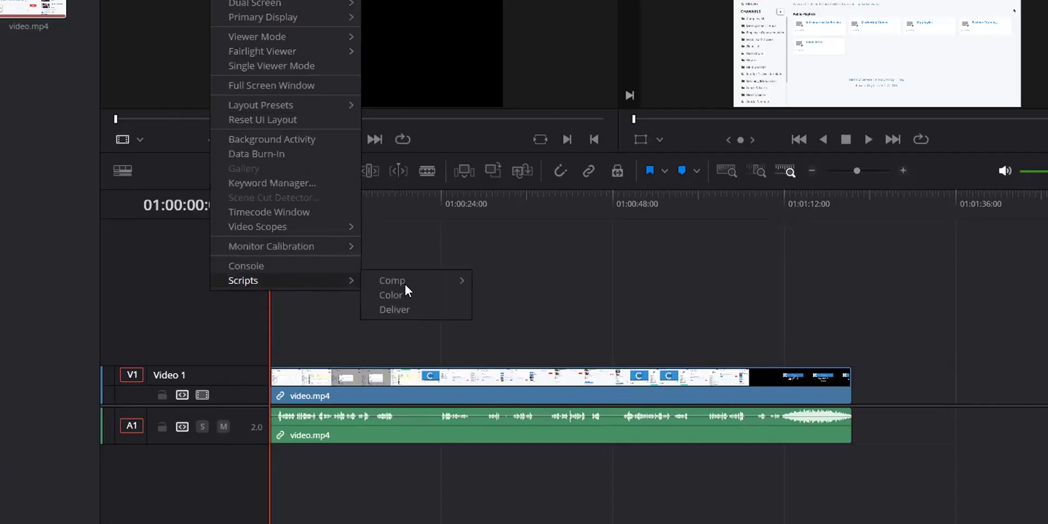
{"action": "mouse_move", "coordinate": [468, 278]}
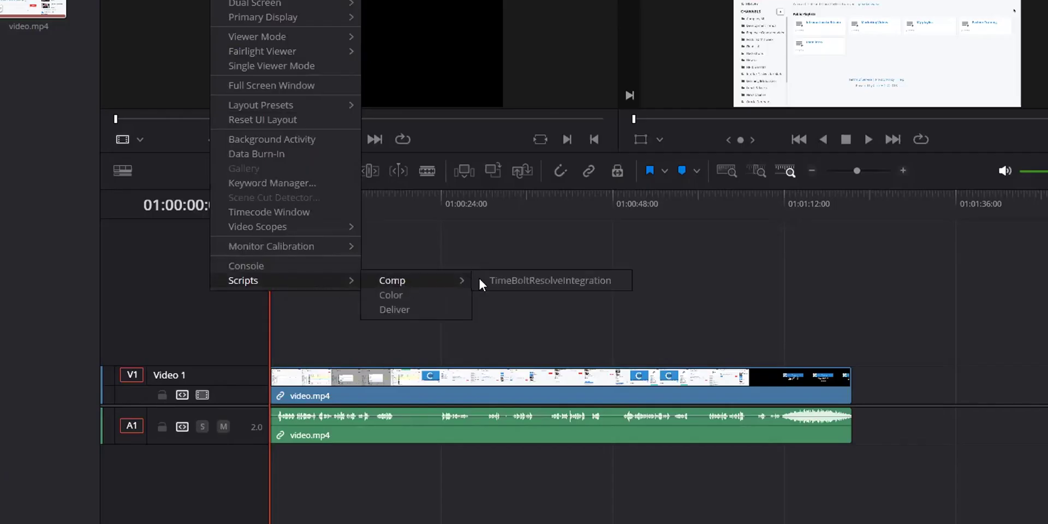
{"action": "left_click", "coordinate": [540, 280]}
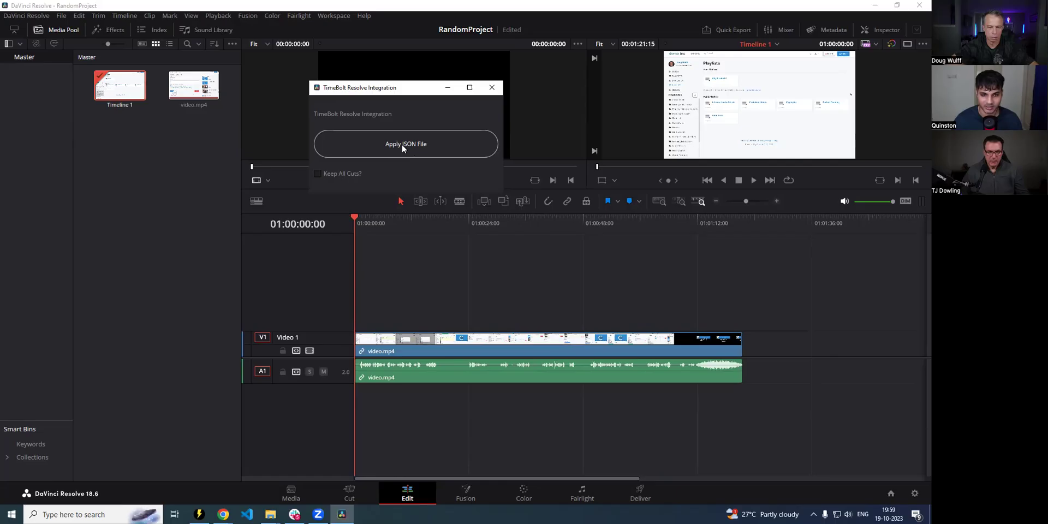
{"action": "left_click", "coordinate": [314, 252]}
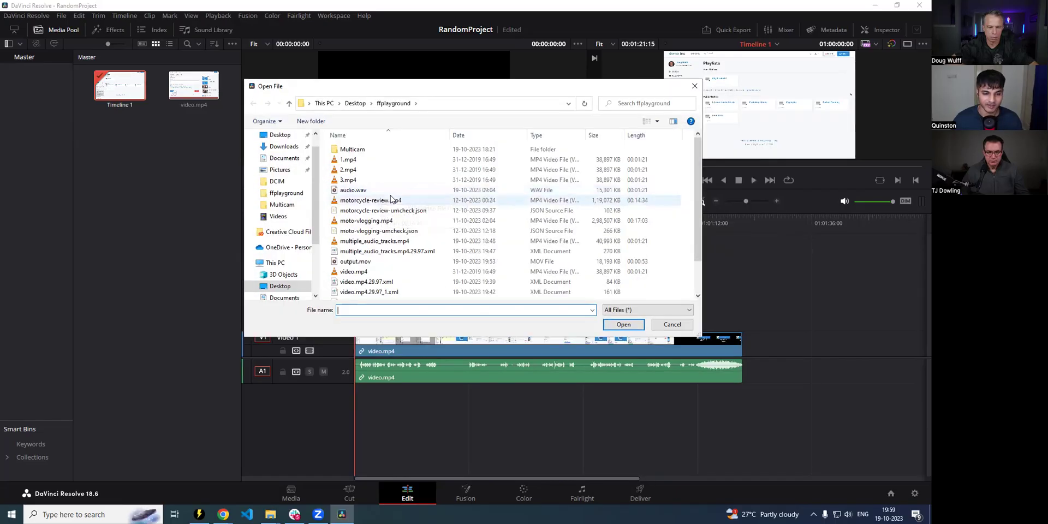
{"action": "scroll", "coordinate": [391, 196], "scroll_direction": "down", "scroll_amount": 1}
{"action": "left_click", "coordinate": [371, 283]}
{"action": "scroll", "coordinate": [376, 273], "scroll_direction": "down", "scroll_amount": 1}
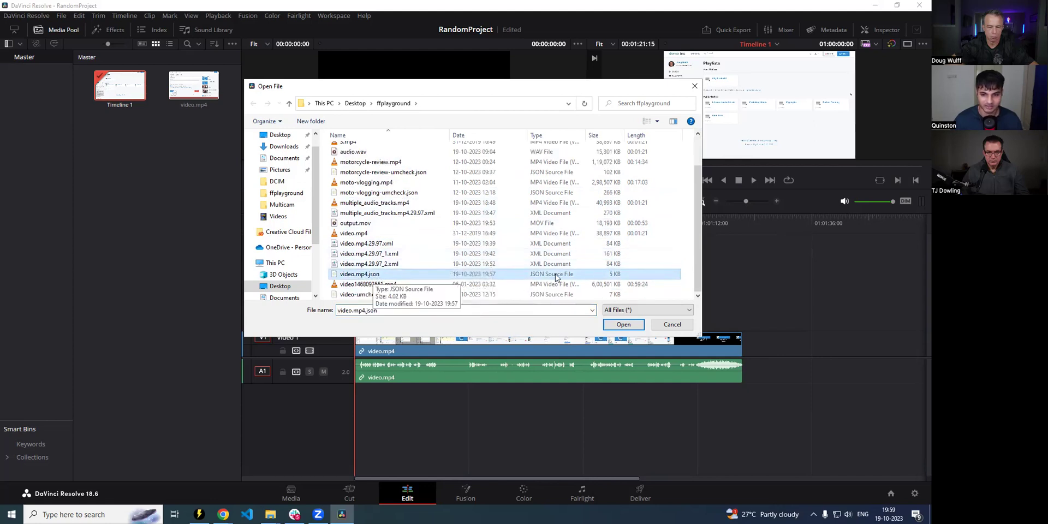
{"action": "left_click", "coordinate": [623, 325]}
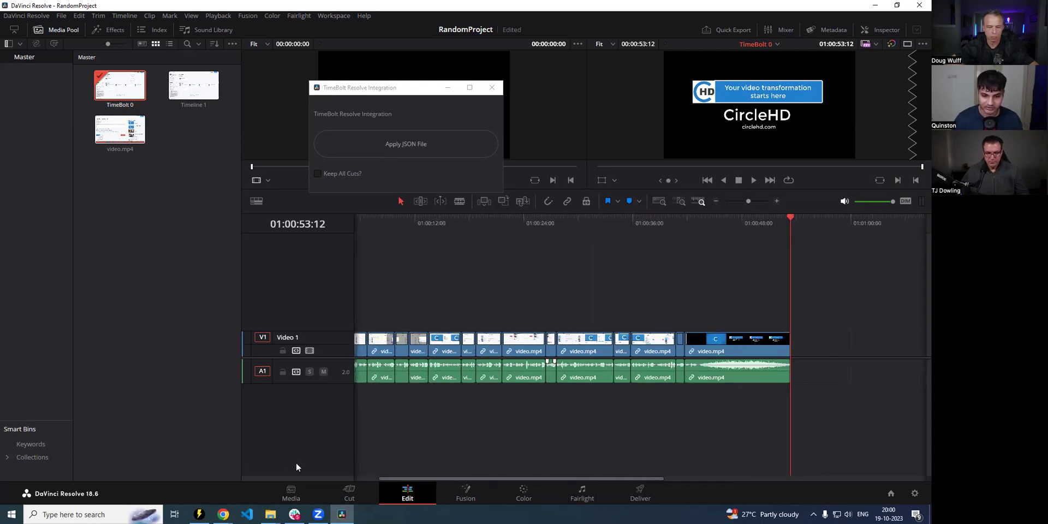
- Inspect the context options of the first video and audio clips in the cut timeline
{"action": "right_click", "coordinate": [368, 343]}
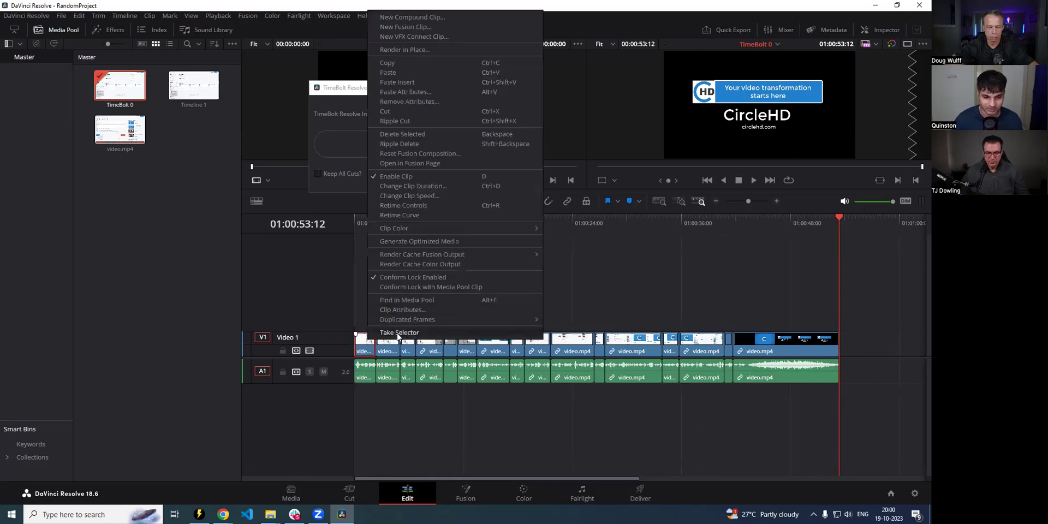
{"action": "key", "text": "Escape"}
{"action": "left_click", "coordinate": [369, 352]}
{"action": "right_click", "coordinate": [365, 369]}
{"action": "key", "text": "Escape"}
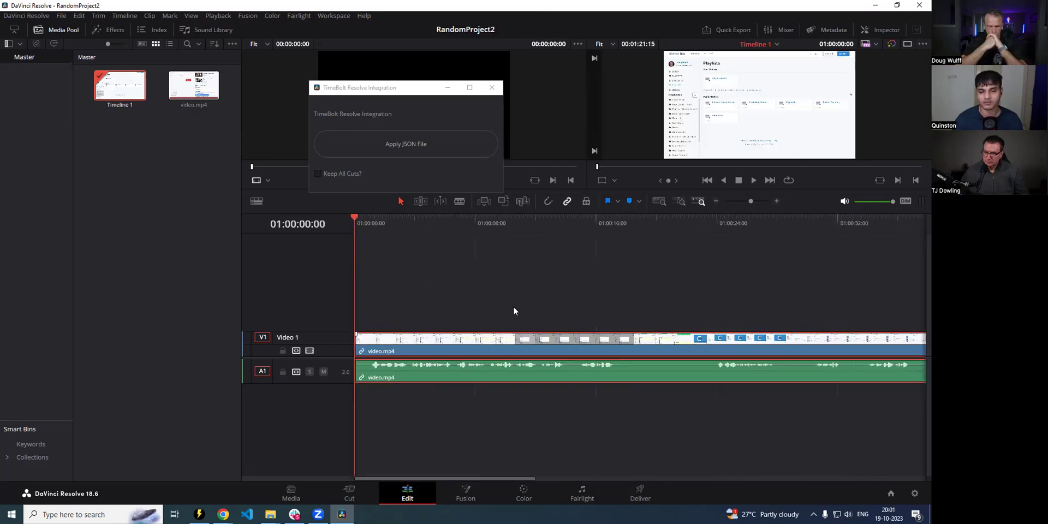
{"action": "left_click", "coordinate": [514, 301]}
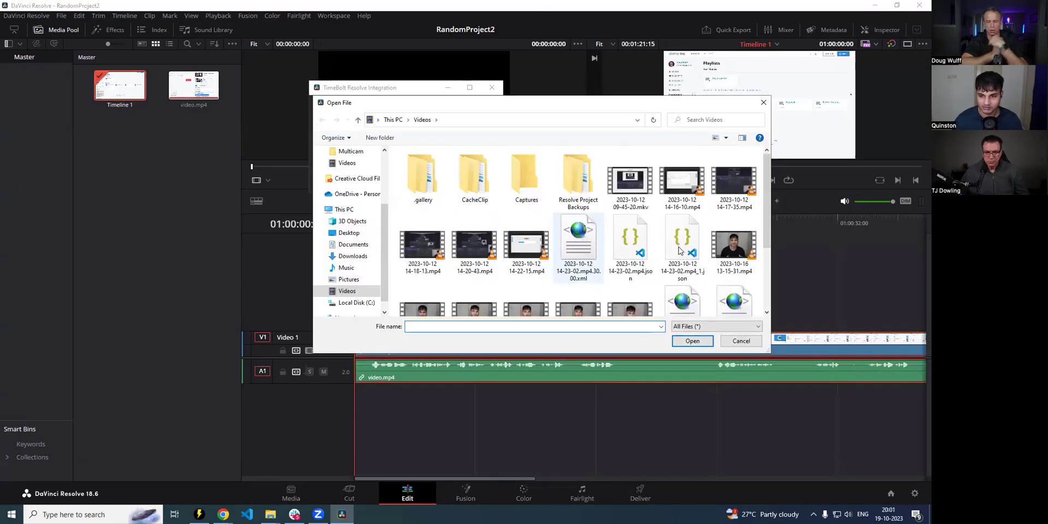
{"action": "scroll", "coordinate": [665, 273], "scroll_direction": "down", "scroll_amount": 2}
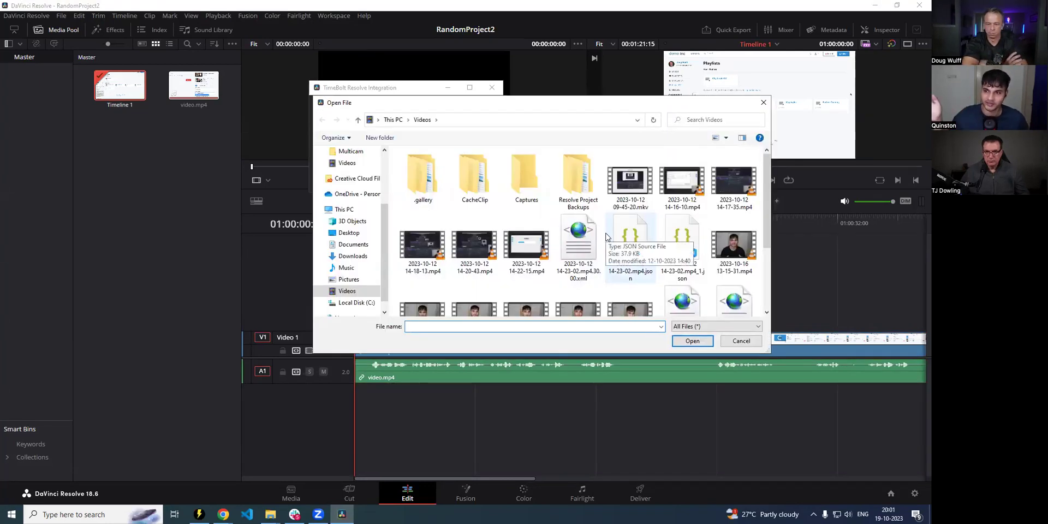
{"action": "left_click", "coordinate": [628, 243]}
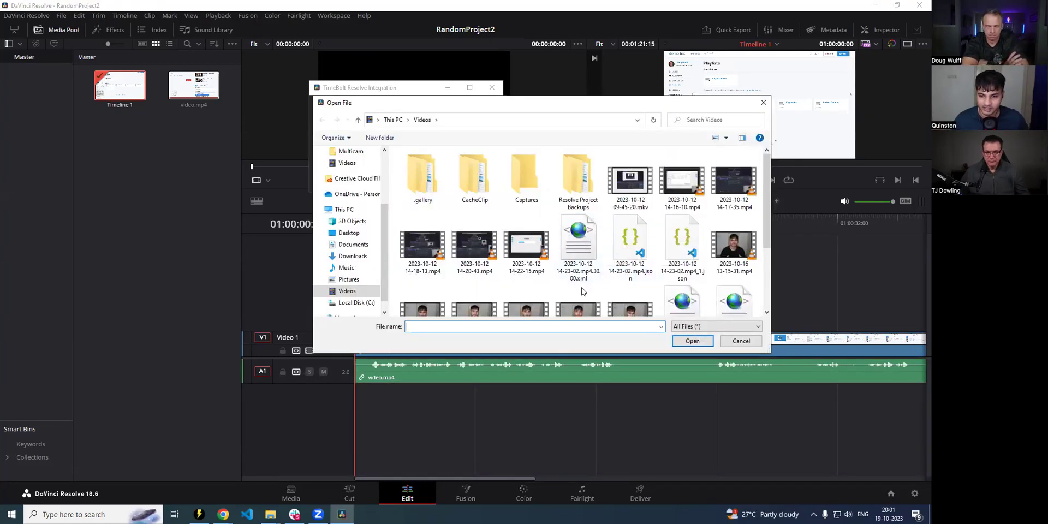
{"action": "left_click", "coordinate": [691, 341]}
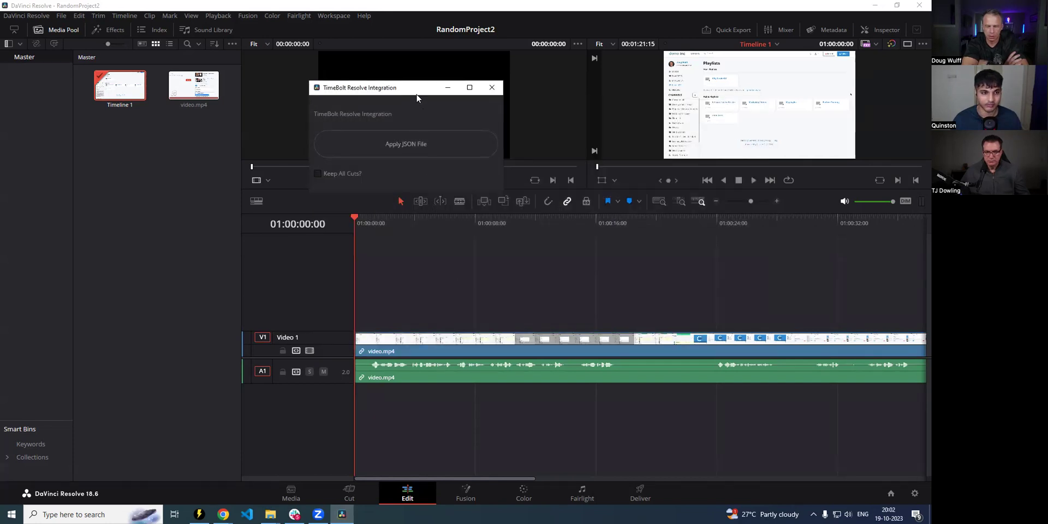
- Apply the video.mp4.json file to Timeline 1 of RandomProject2 through the TimeBolt Resolve Integration dialog
{"action": "left_click_drag", "start_coordinate": [417, 97], "coordinate": [399, 109]}
{"action": "left_click", "coordinate": [421, 276]}
{"action": "left_click", "coordinate": [385, 159]}
{"action": "scroll", "coordinate": [470, 262], "scroll_direction": "down", "scroll_amount": 1}
{"action": "left_click", "coordinate": [513, 312]}
{"action": "left_click", "coordinate": [675, 352]}
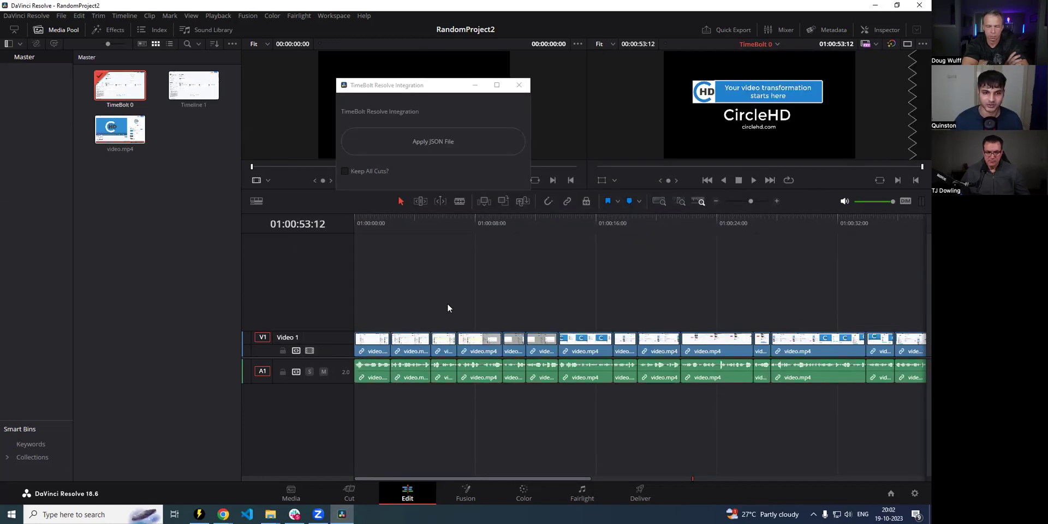
- Ripple delete the second clip with its linked audio from the TimeBolt 0 timeline, and undo the deletion
{"action": "left_click", "coordinate": [444, 341]}
{"action": "left_click", "coordinate": [477, 301]}
{"action": "left_click", "coordinate": [415, 335]}
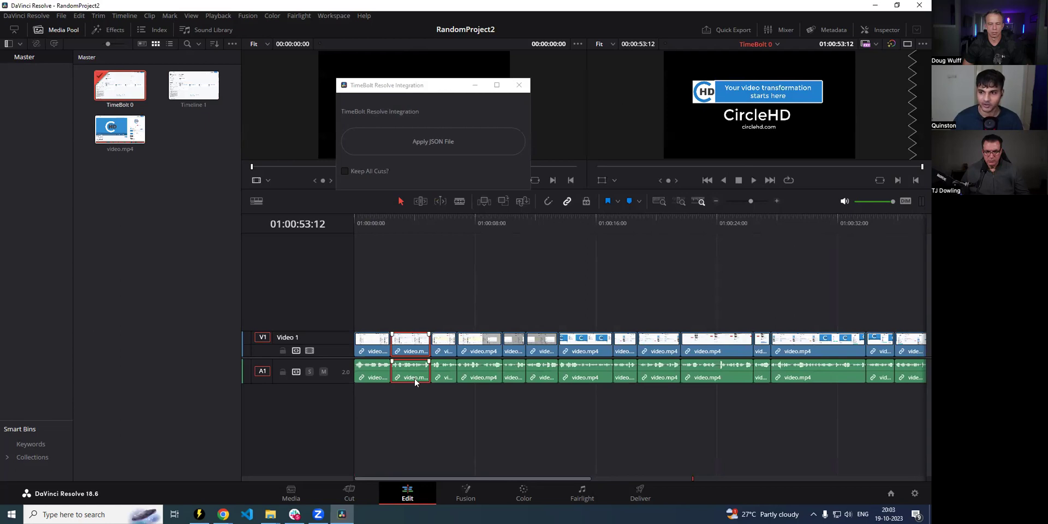
{"action": "key", "text": "Delete"}
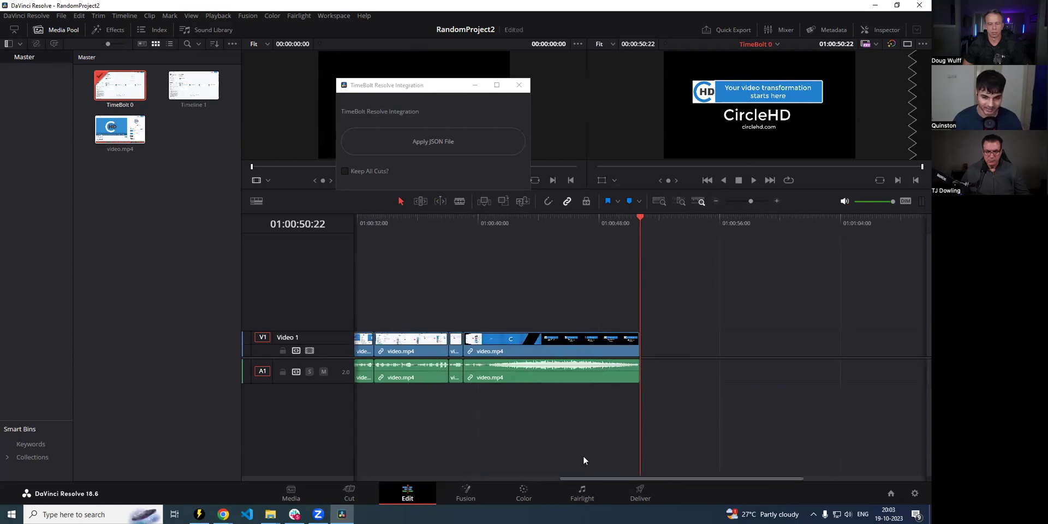
{"action": "left_click_drag", "start_coordinate": [622, 479], "coordinate": [416, 476]}
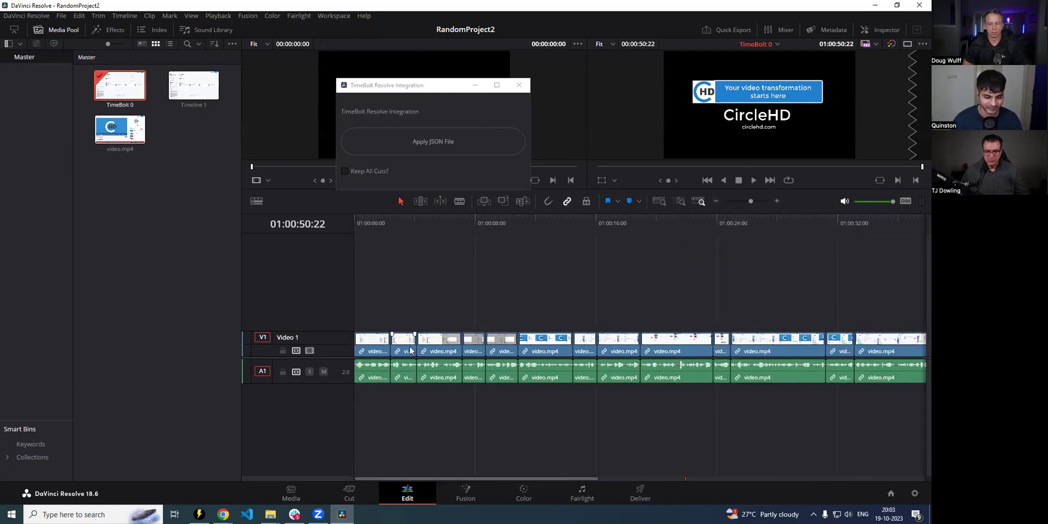
{"action": "key", "text": "ctrl+z"}
- Save the project with the TimeBolt cuts applied
{"action": "key", "text": "ctrl+s"}
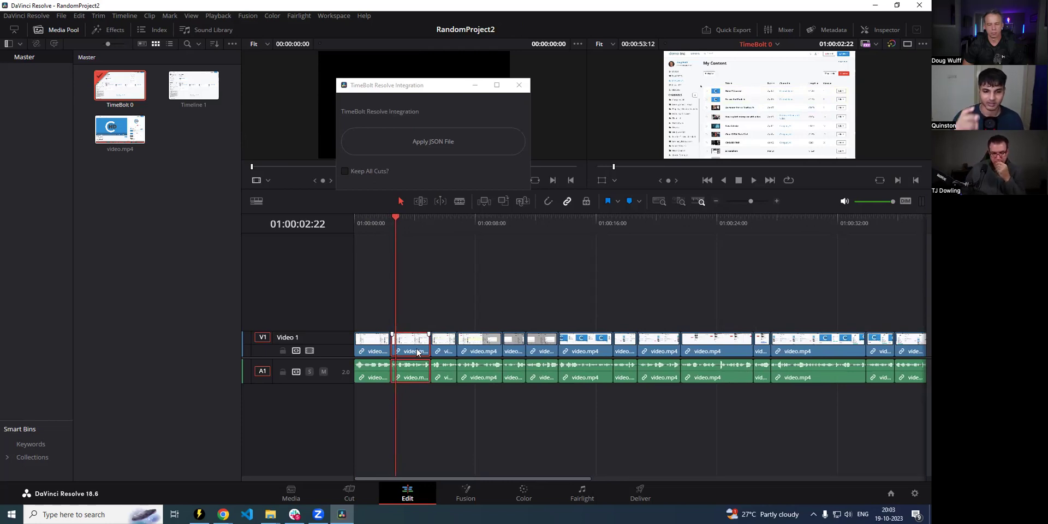
{"action": "left_click", "coordinate": [442, 345]}
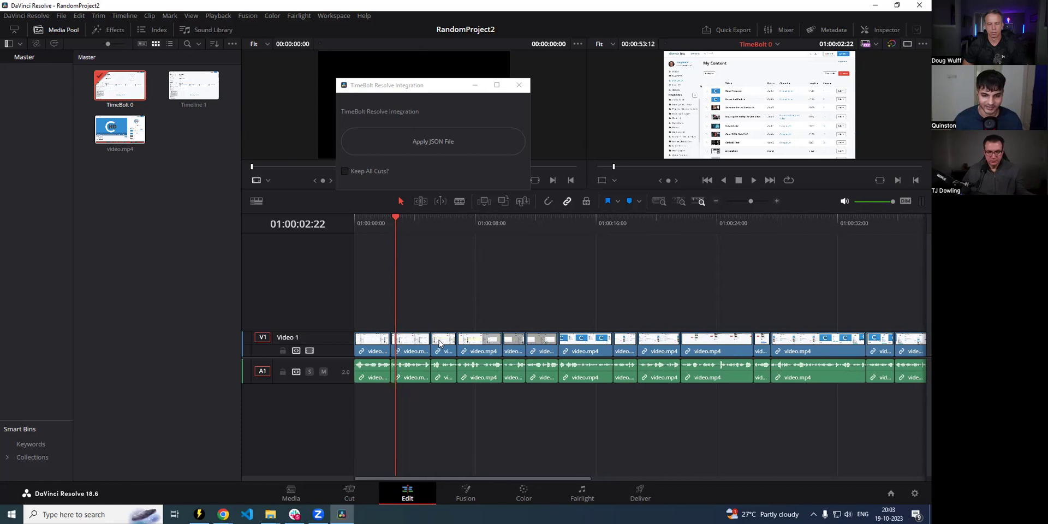
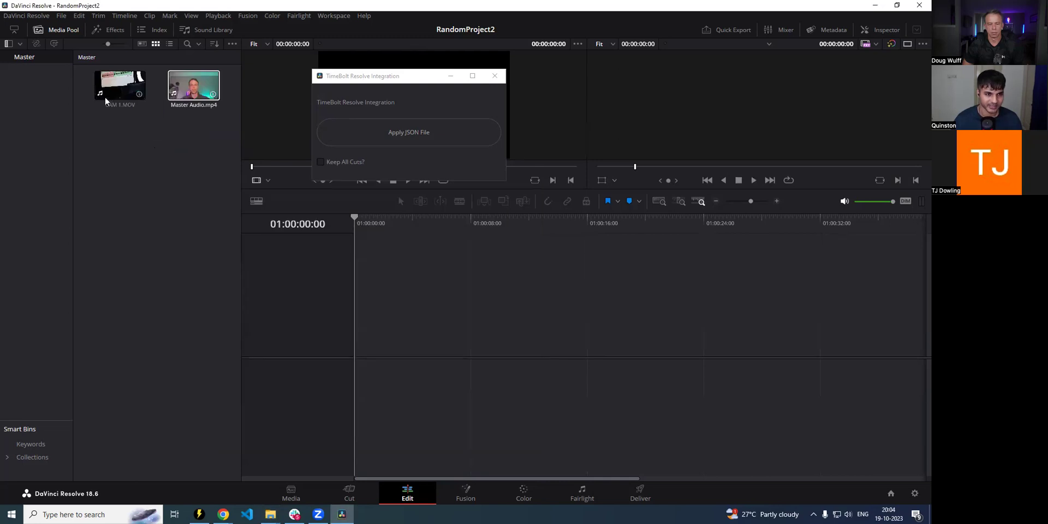
- Place Master Audio.mp4 at the start of a new timeline and CAM 1.MOV on the video track above it
{"action": "left_click", "coordinate": [198, 97]}
{"action": "left_click_drag", "start_coordinate": [198, 97], "coordinate": [338, 349]}
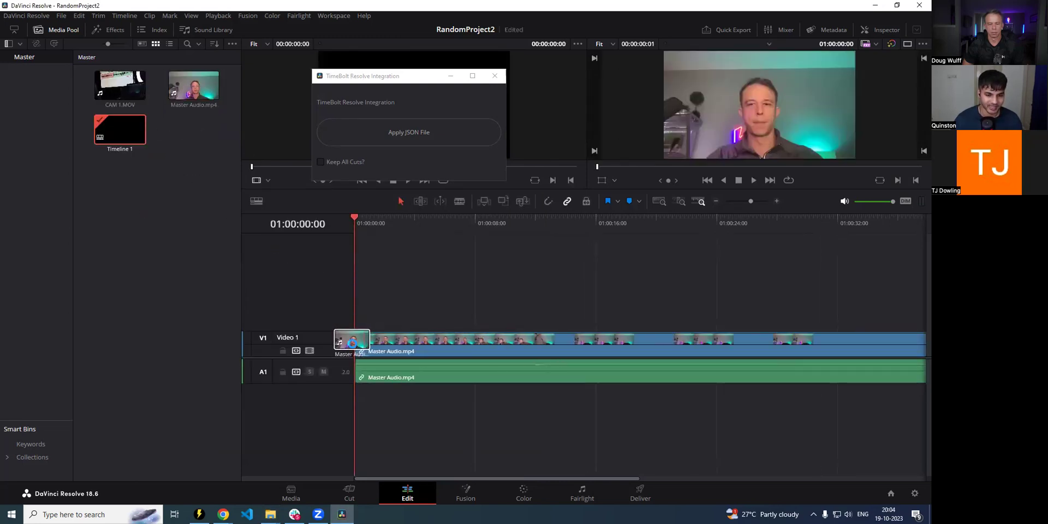
{"action": "key", "text": "shift+z"}
{"action": "left_click_drag", "start_coordinate": [122, 91], "coordinate": [451, 322]}
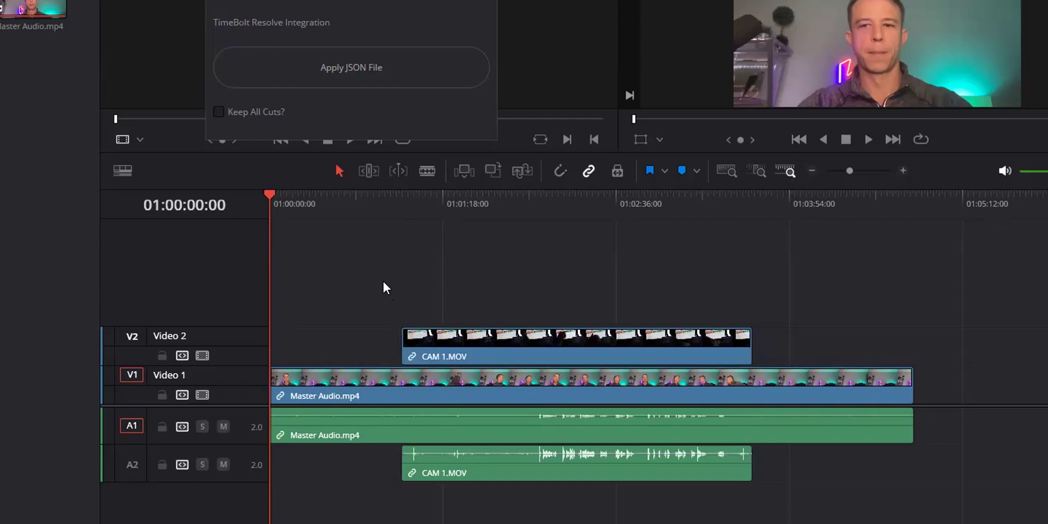
- Auto-align the Master Audio.mp4 and CAM 1.MOV clips based on waveform
{"action": "left_click_drag", "start_coordinate": [342, 260], "coordinate": [531, 515]}
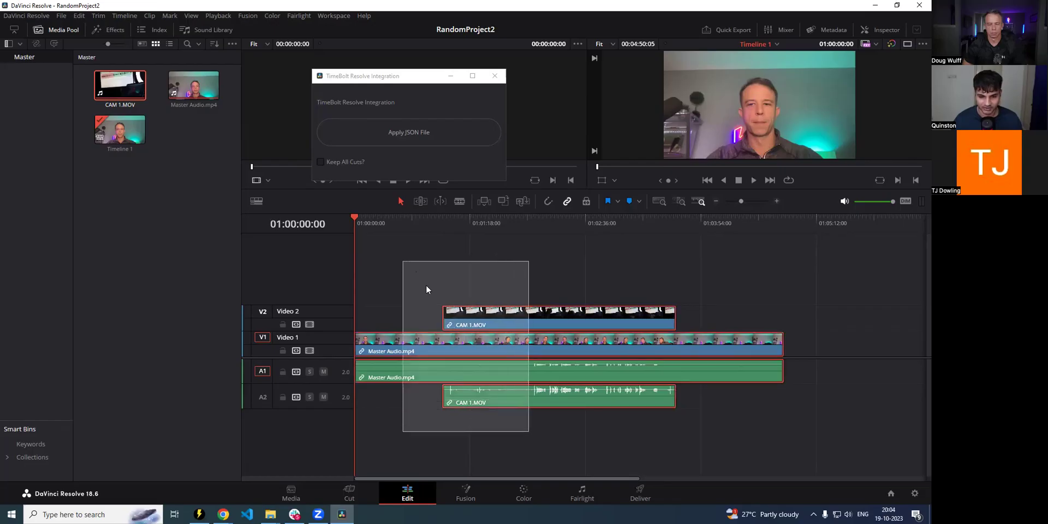
{"action": "left_click_drag", "start_coordinate": [426, 290], "coordinate": [525, 342]}
{"action": "right_click", "coordinate": [525, 342]}
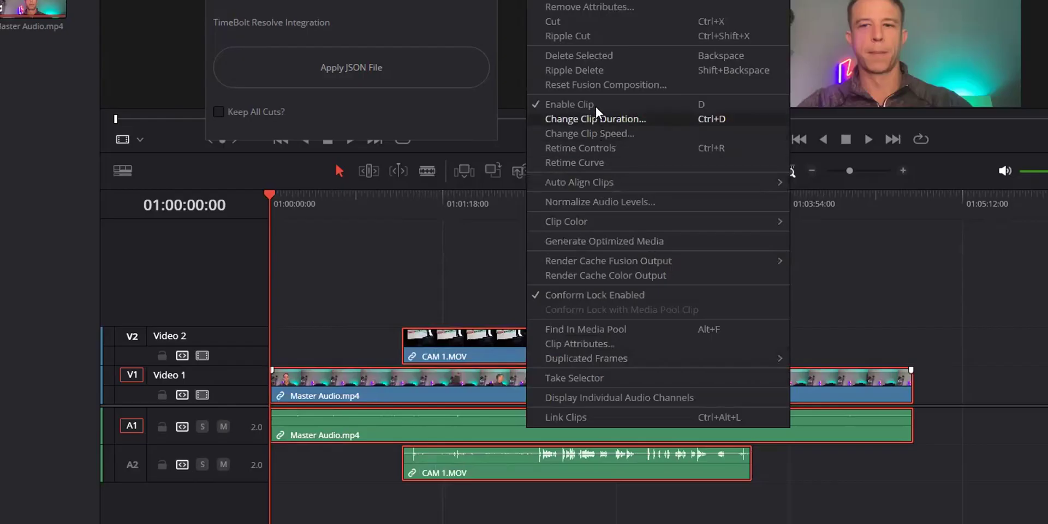
{"action": "mouse_move", "coordinate": [587, 182]}
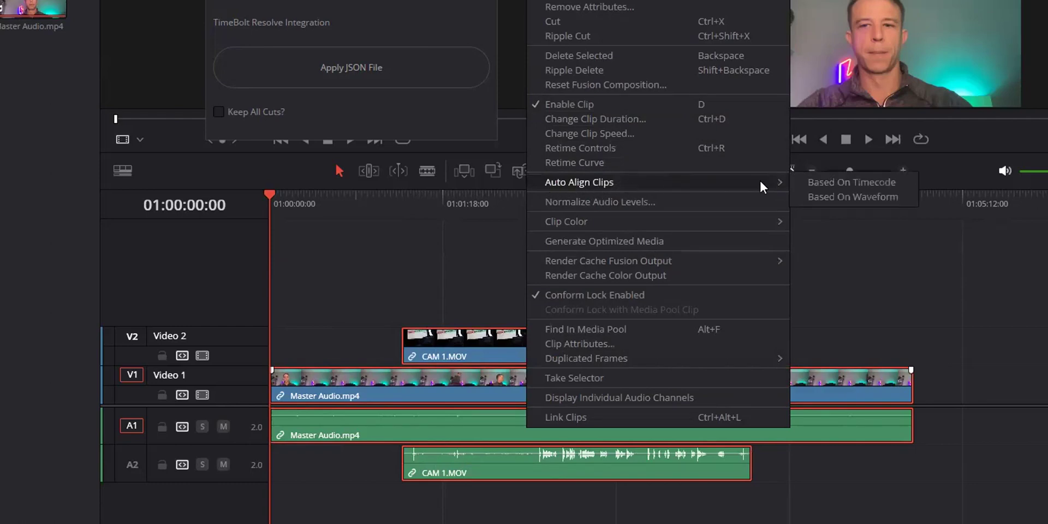
{"action": "left_click", "coordinate": [852, 196]}
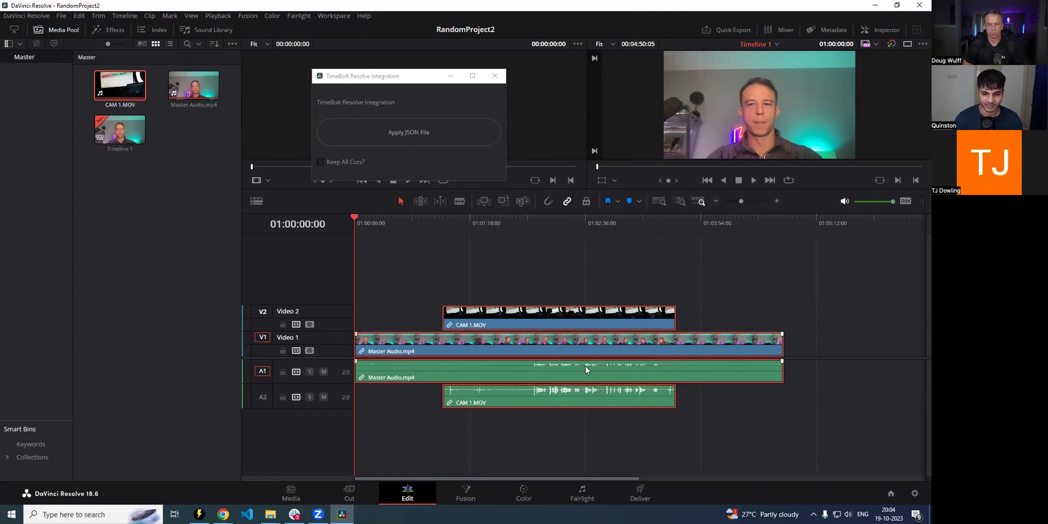
{"action": "left_click", "coordinate": [393, 436]}
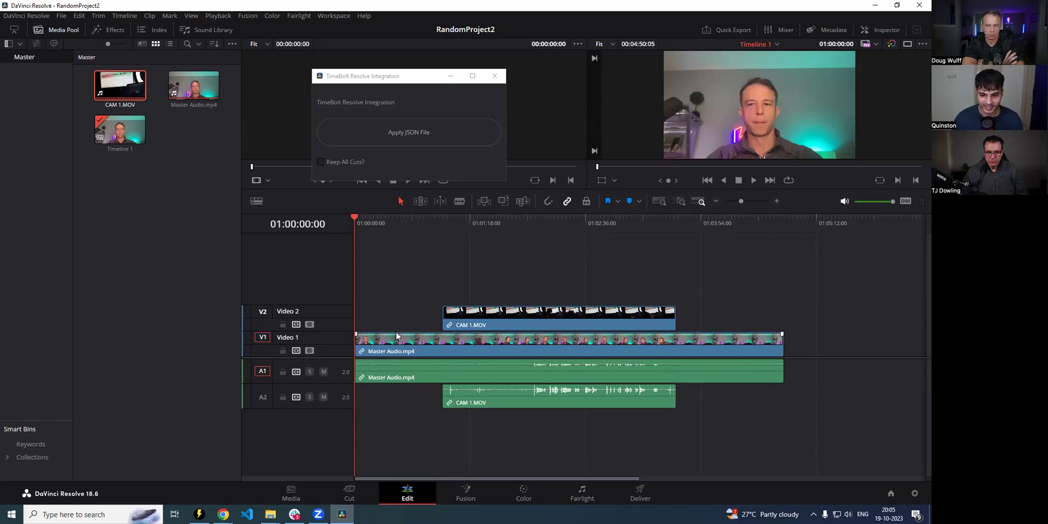
- Shift all clips together away from the timeline start, and move them back to the start
{"action": "left_click", "coordinate": [398, 349]}
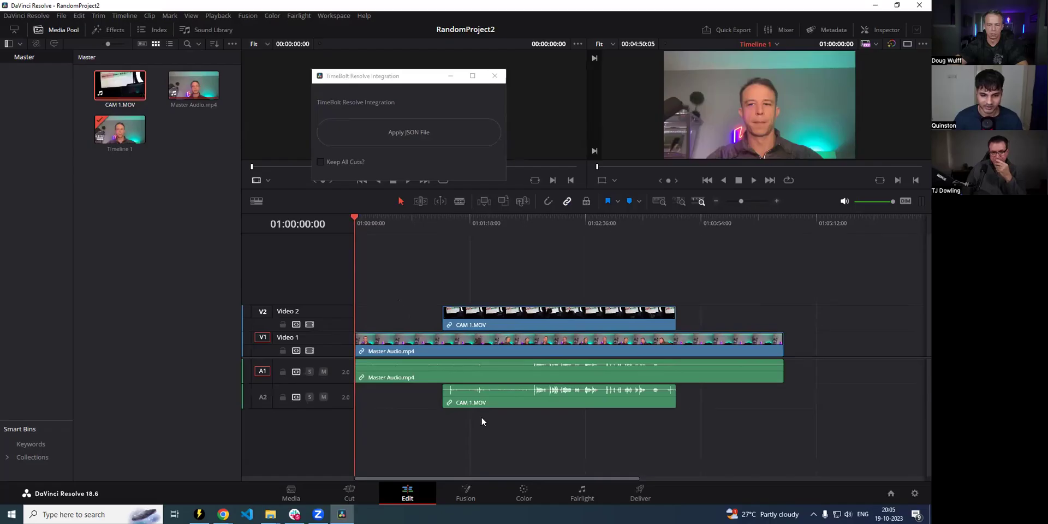
{"action": "key", "text": "ctrl+a"}
{"action": "left_click_drag", "start_coordinate": [394, 387], "coordinate": [516, 390]}
{"action": "left_click_drag", "start_coordinate": [519, 349], "coordinate": [518, 350]}
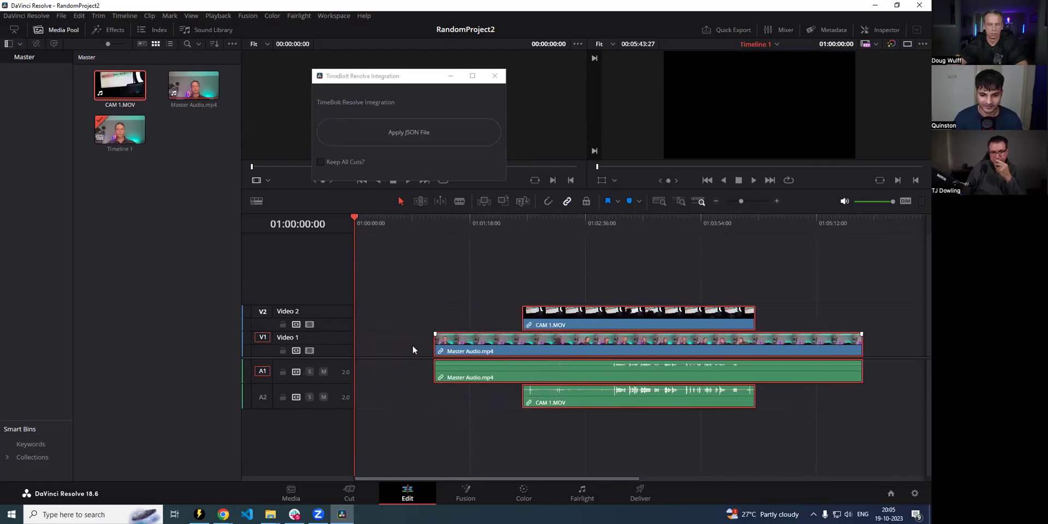
{"action": "left_click", "coordinate": [359, 341]}
{"action": "left_click_drag", "start_coordinate": [457, 282], "coordinate": [610, 431]}
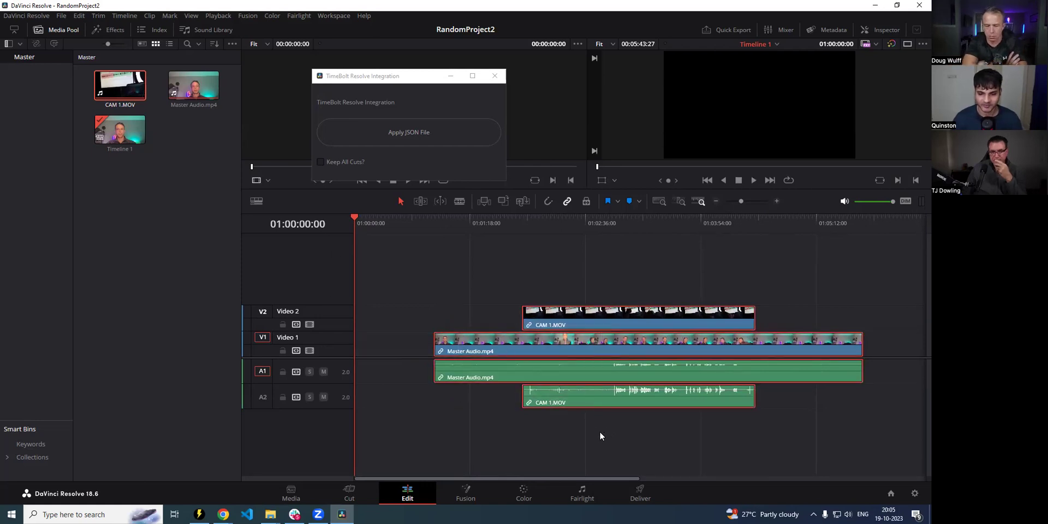
{"action": "left_click_drag", "start_coordinate": [576, 348], "coordinate": [439, 337]}
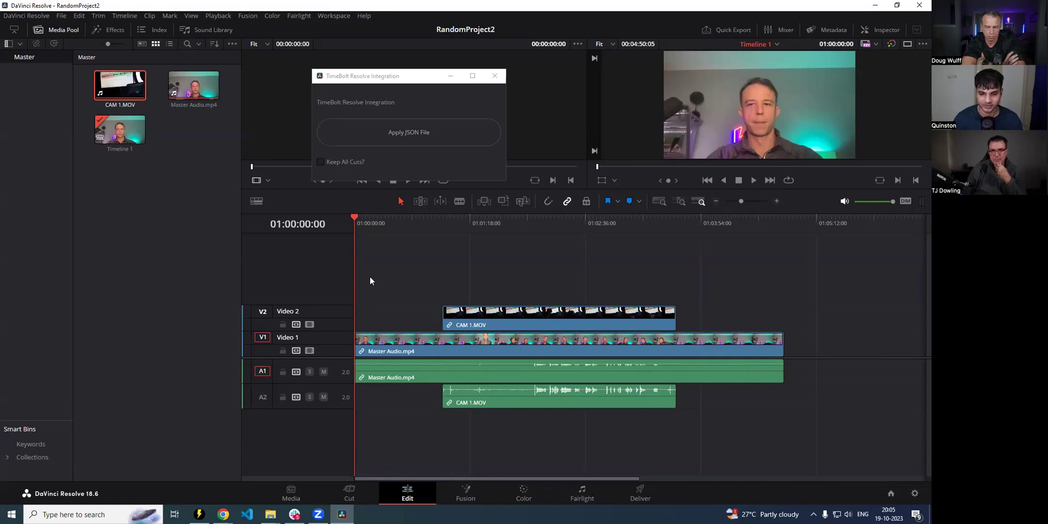
{"action": "left_click", "coordinate": [408, 346]}
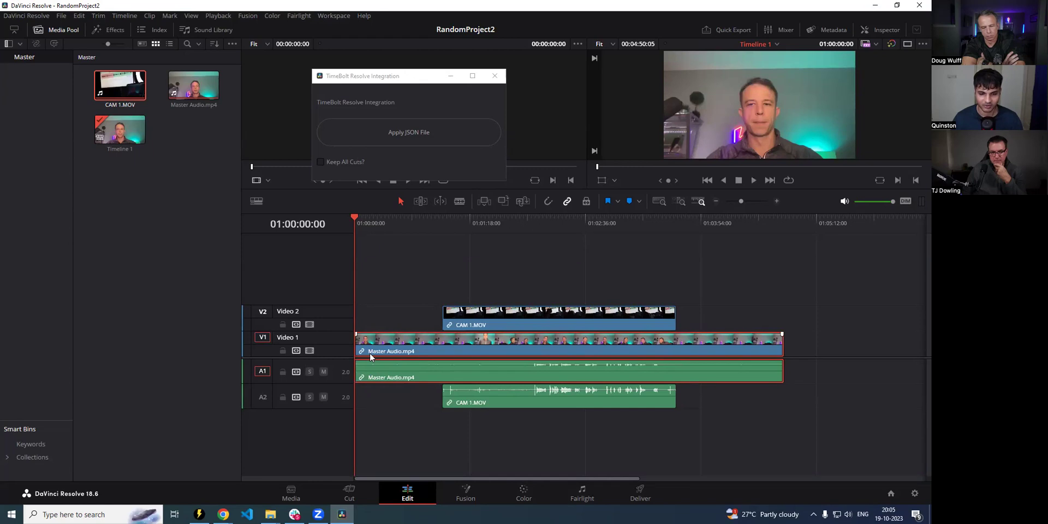
{"action": "left_click", "coordinate": [454, 451]}
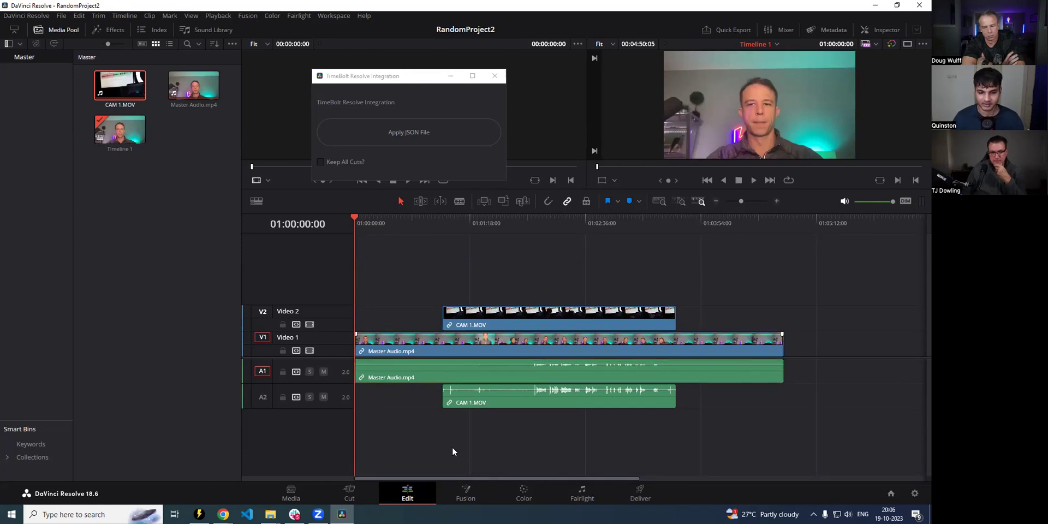
{"action": "left_click", "coordinate": [406, 353]}
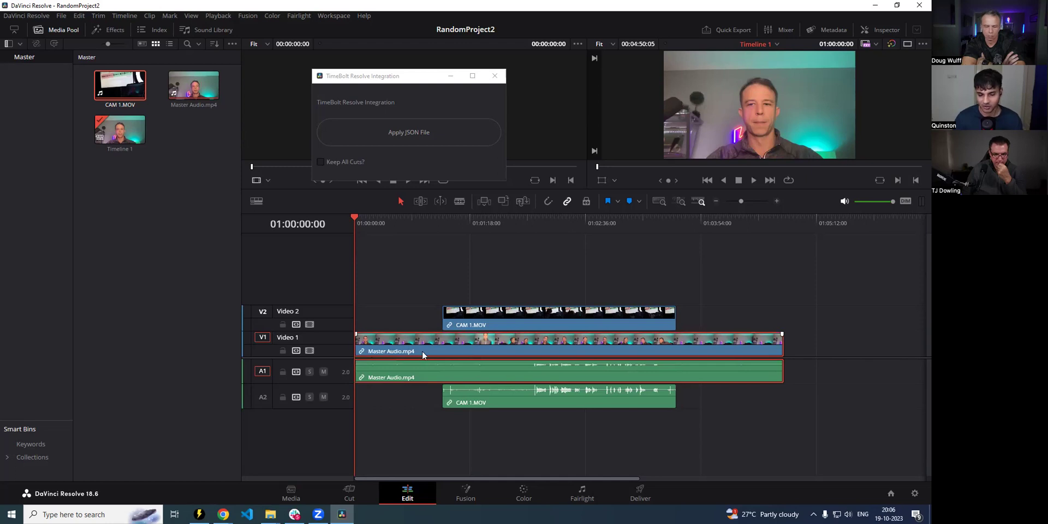
{"action": "left_click", "coordinate": [476, 315]}
{"action": "left_click", "coordinate": [431, 316]}
- Switch to TimeBolt and open Master Audio.mp4 from the Multicam folder
{"action": "left_click", "coordinate": [199, 514]}
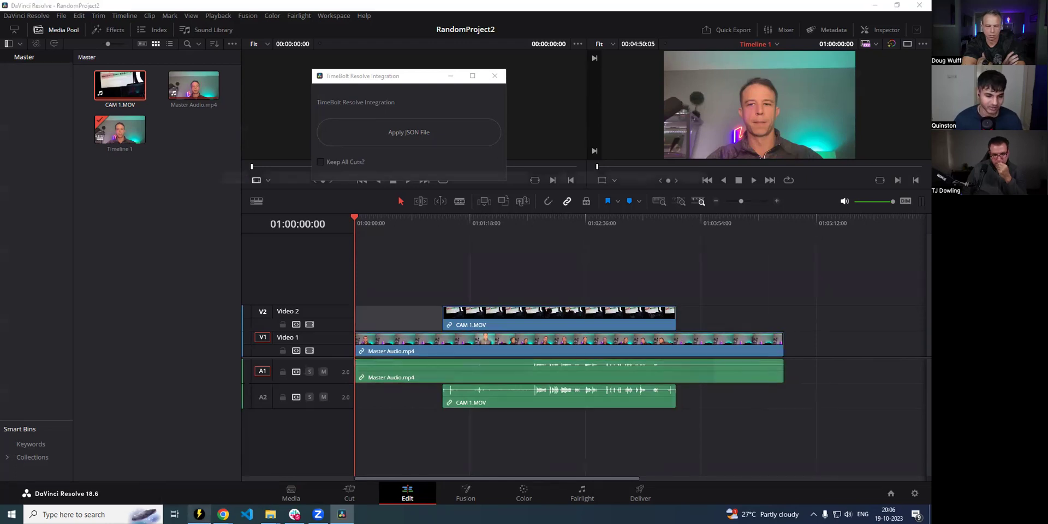
{"action": "scroll", "coordinate": [316, 263], "scroll_direction": "up", "scroll_amount": 4}
{"action": "left_click", "coordinate": [431, 199]}
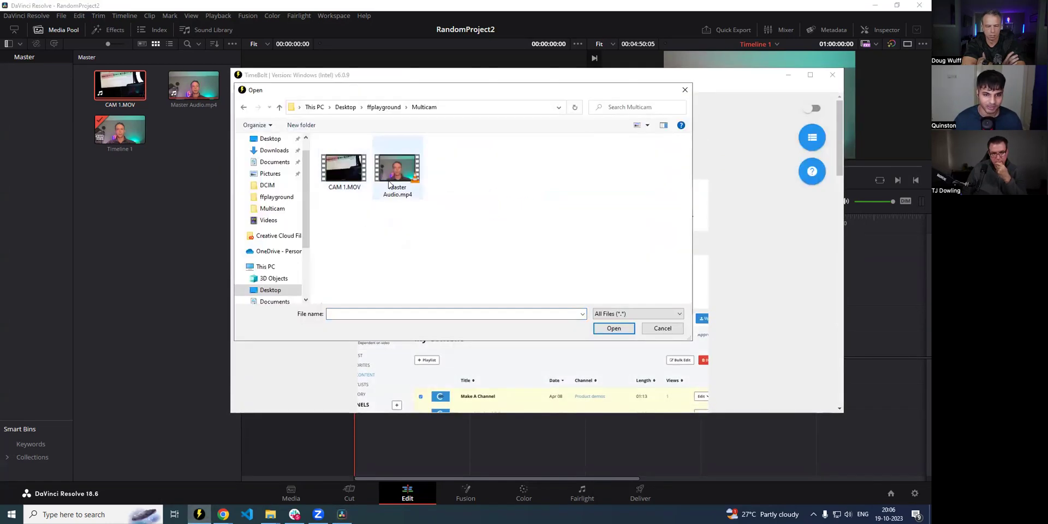
{"action": "left_click", "coordinate": [397, 171]}
{"action": "left_click", "coordinate": [609, 330]}
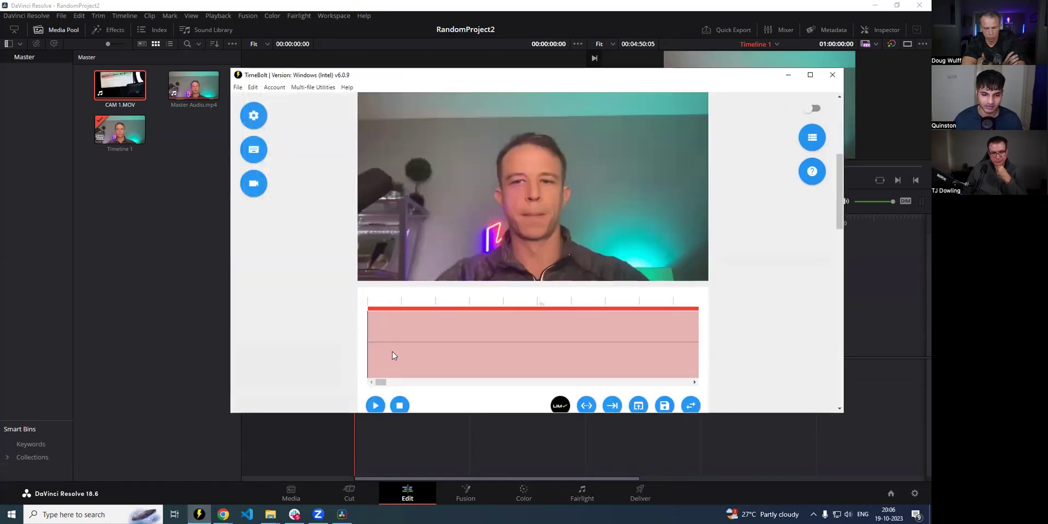
- Widen the waveform timeline and check the detected cuts in Master Audio.mp4
{"action": "scroll", "coordinate": [378, 333], "scroll_direction": "down", "scroll_amount": 1}
{"action": "mouse_move", "coordinate": [382, 333]}
{"action": "left_mouse_down"}
{"action": "mouse_move", "coordinate": [470, 331]}
{"action": "mouse_move", "coordinate": [384, 334]}
{"action": "left_mouse_up"}
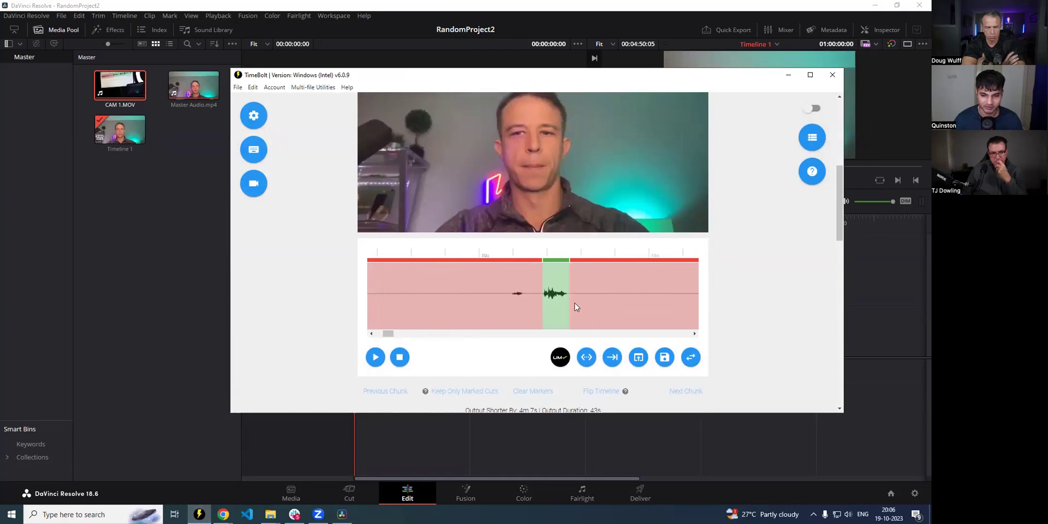
{"action": "left_click", "coordinate": [691, 359]}
{"action": "double_click", "coordinate": [441, 305]}
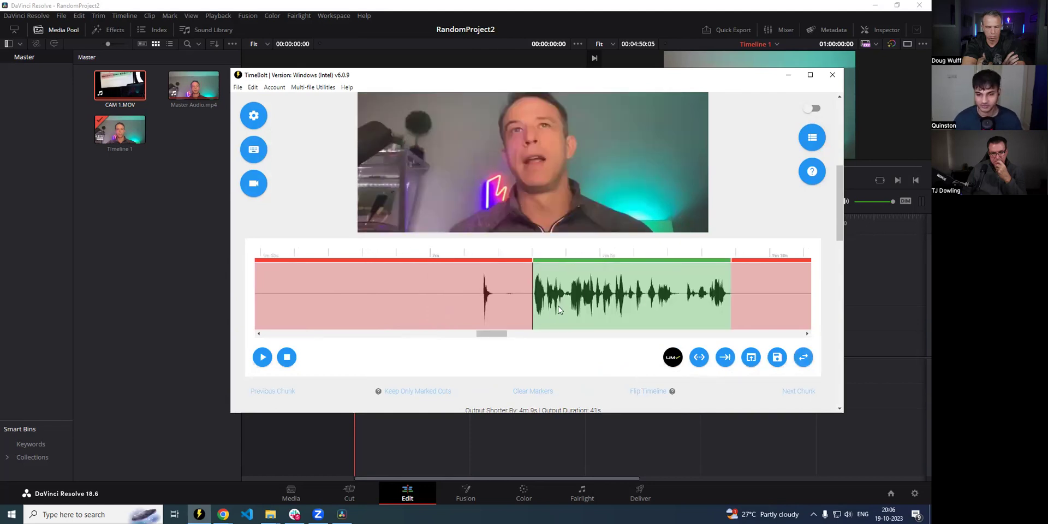
- Export the Master Audio.mp4 cuts as JSON, and switch back to DaVinci Resolve
{"action": "scroll", "coordinate": [579, 254], "scroll_direction": "down", "scroll_amount": 10}
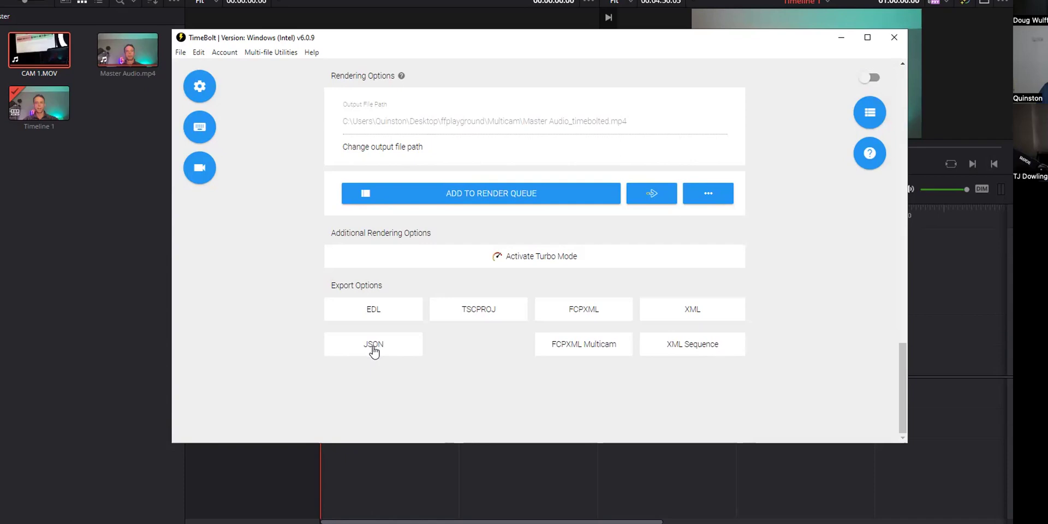
{"action": "left_click", "coordinate": [374, 349]}
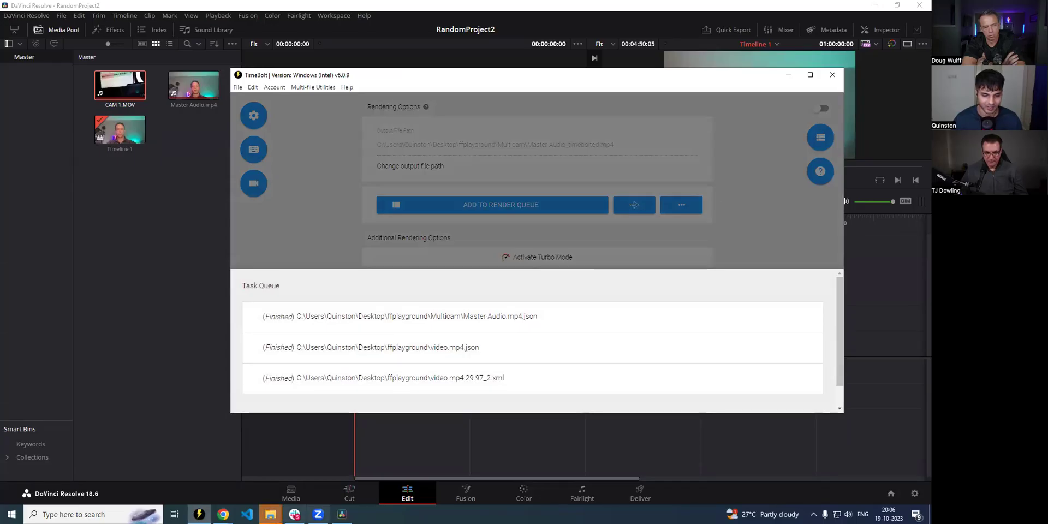
{"action": "left_click", "coordinate": [271, 513]}
{"action": "left_click", "coordinate": [339, 488]}
{"action": "left_click", "coordinate": [198, 167]}
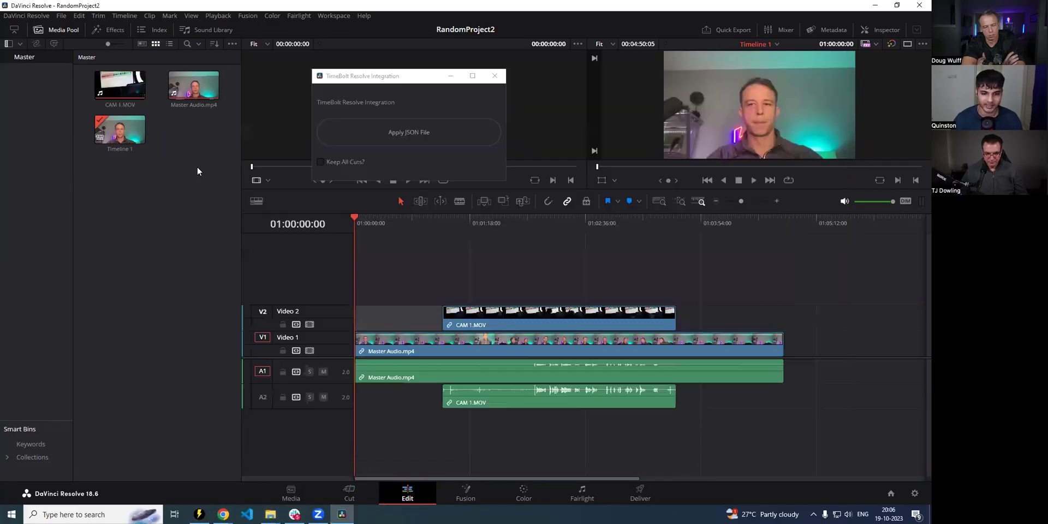
- Launch the TimeBolt Resolve Integration script for Timeline 1
{"action": "left_click", "coordinate": [332, 15]}
{"action": "mouse_move", "coordinate": [462, 276]}
{"action": "left_click", "coordinate": [548, 275]}
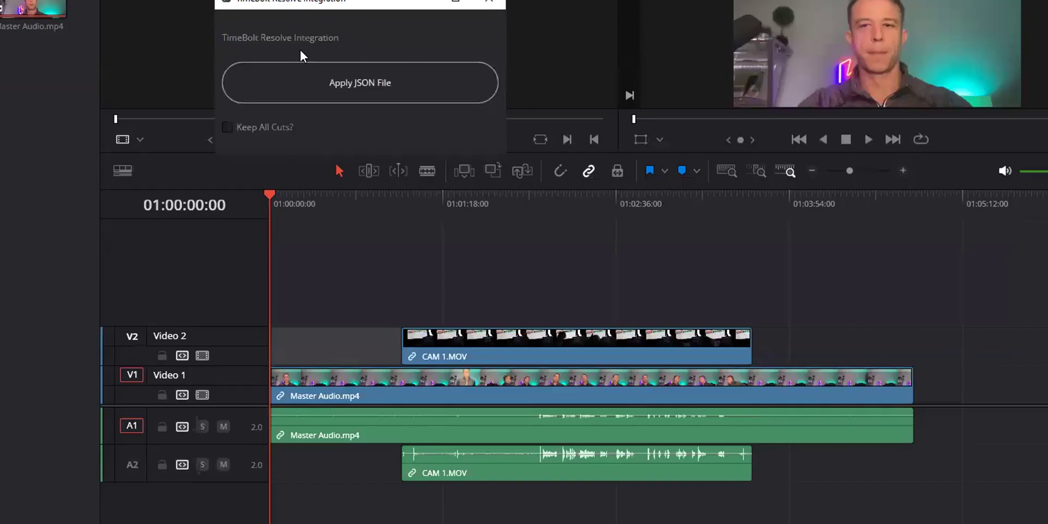
{"action": "left_click", "coordinate": [350, 375]}
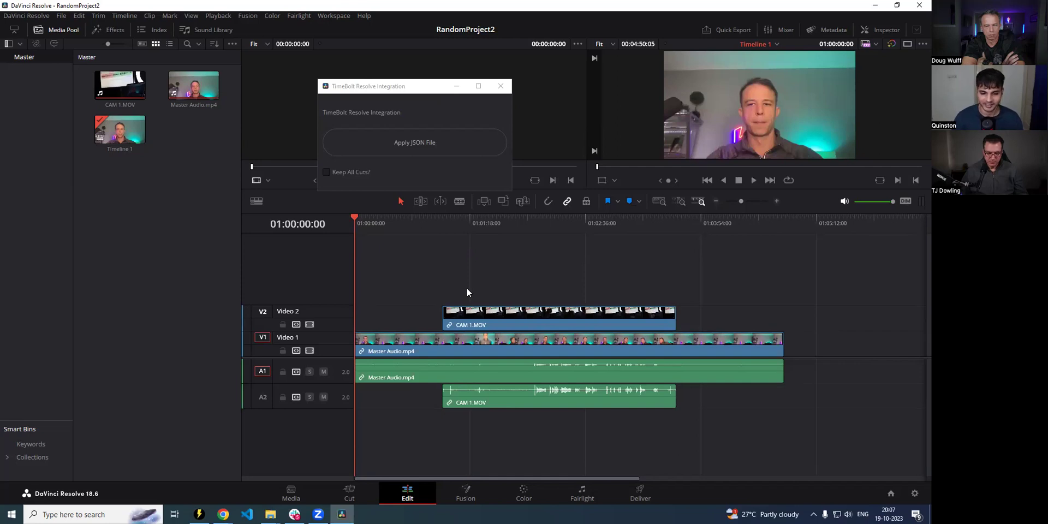
- Apply the exported Master Audio JSON file to Timeline 1 through the TimeBolt Resolve Integration dialog
{"action": "left_click", "coordinate": [417, 149]}
{"action": "double_click", "coordinate": [440, 165]}
{"action": "left_click", "coordinate": [539, 196]}
{"action": "left_click", "coordinate": [697, 340]}
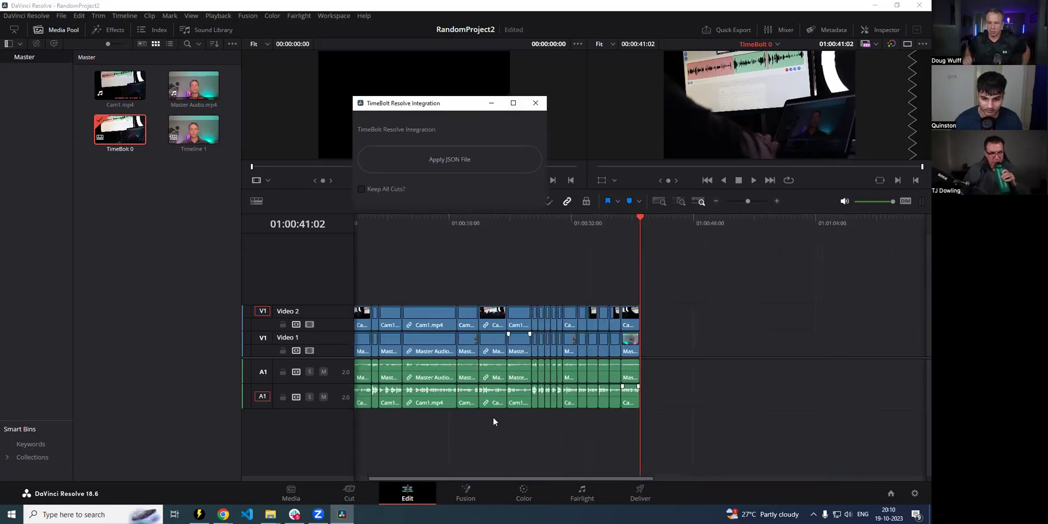
- Examine the cut multicam clips and their linked audio along the TimeBolt 0 timeline
{"action": "scroll", "coordinate": [494, 422], "scroll_direction": "up", "scroll_amount": 1}
{"action": "mouse_move", "coordinate": [584, 478]}
{"action": "left_mouse_down"}
{"action": "mouse_move", "coordinate": [424, 478]}
{"action": "mouse_move", "coordinate": [575, 478]}
{"action": "left_mouse_up"}
{"action": "scroll", "coordinate": [537, 385], "scroll_direction": "up", "scroll_amount": 3}
{"action": "scroll", "coordinate": [535, 384], "scroll_direction": "down", "scroll_amount": 2}
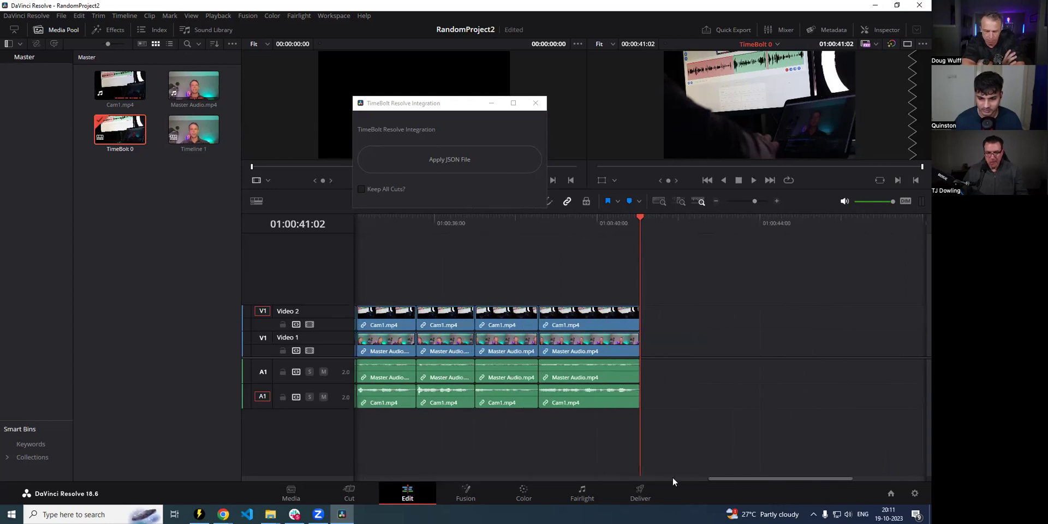
{"action": "left_click_drag", "start_coordinate": [675, 480], "coordinate": [535, 472]}
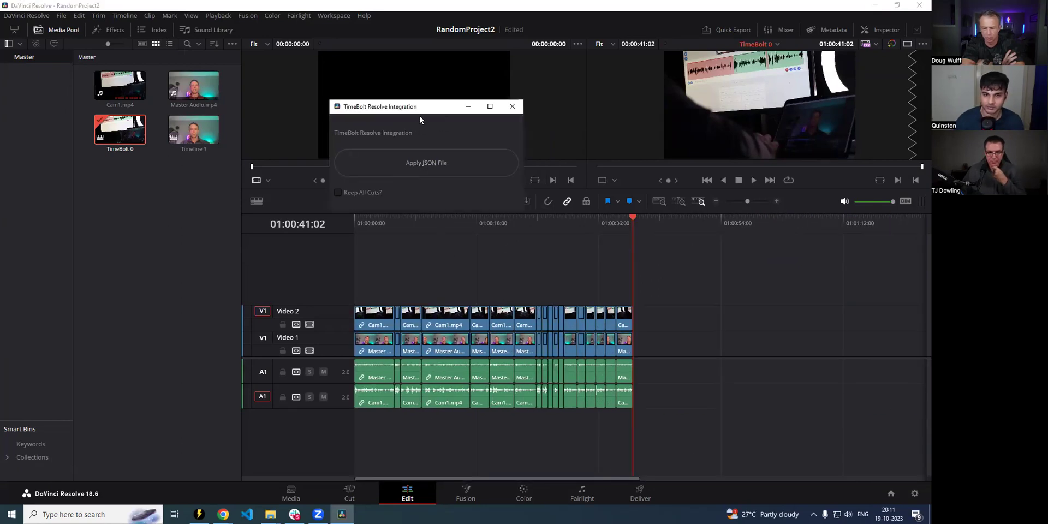
{"action": "left_click_drag", "start_coordinate": [422, 113], "coordinate": [419, 127]}
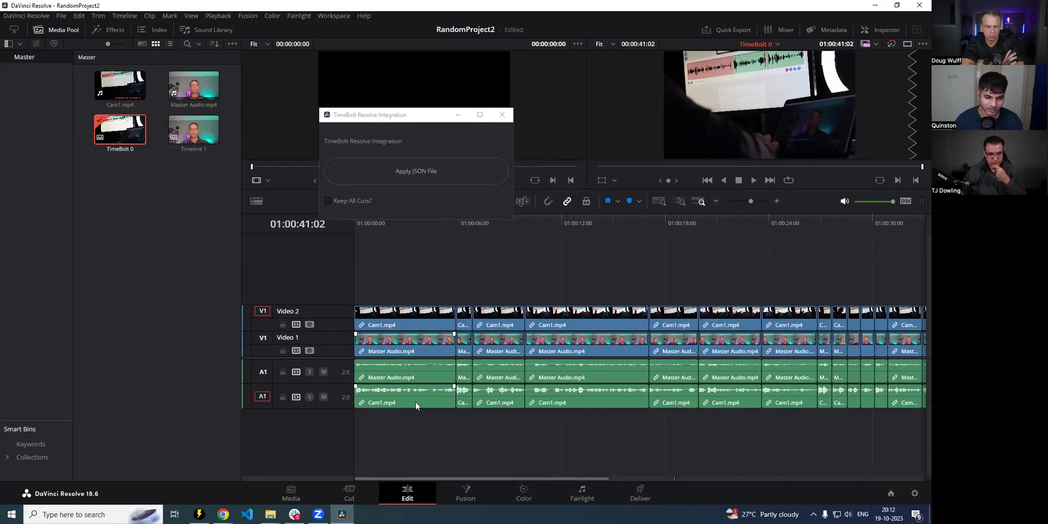
{"action": "left_click", "coordinate": [425, 353]}
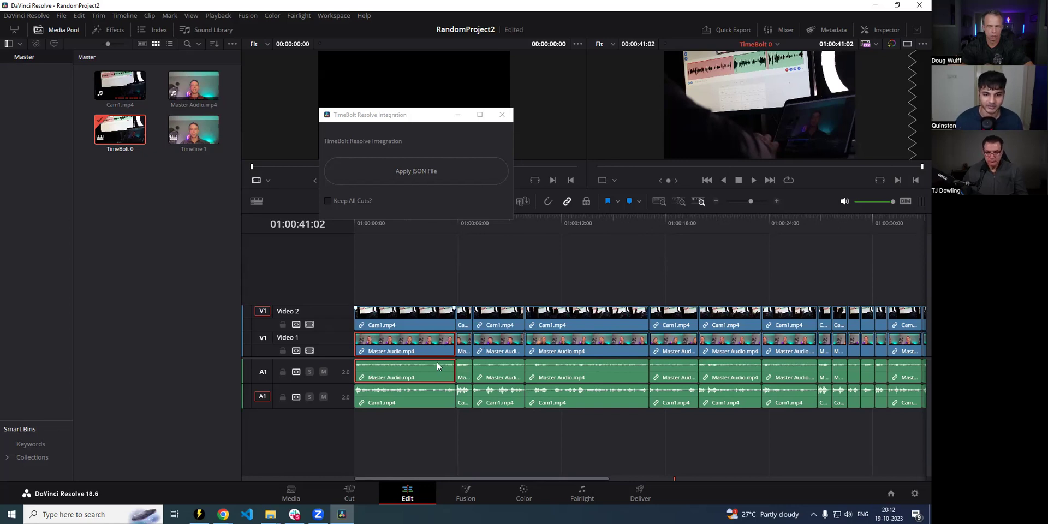
{"action": "left_click", "coordinate": [407, 288]}
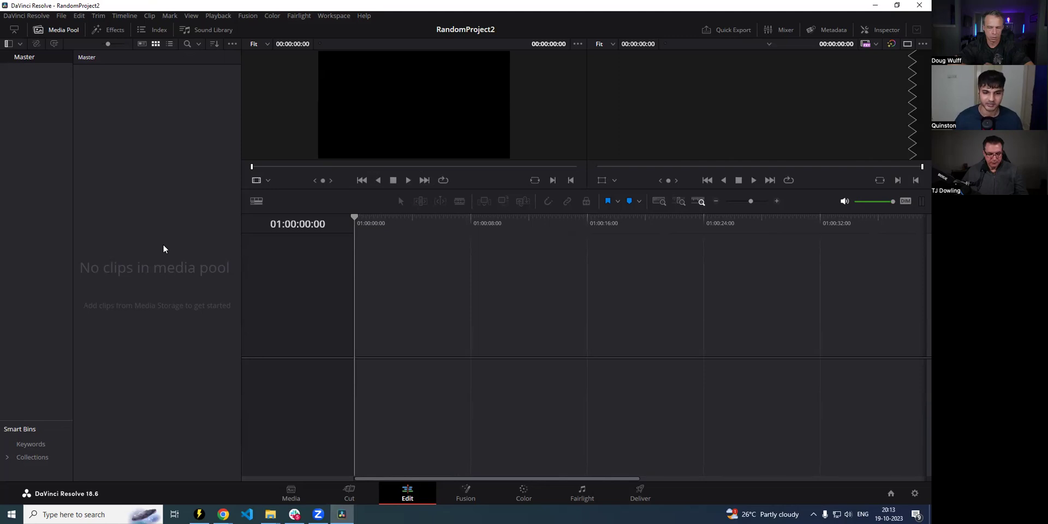
- Import video.mp4, audio.wav and multiple_audio_tracks.mp4 from File Explorer into the media pool of RandomProject2
{"action": "mouse_move", "coordinate": [270, 514]}
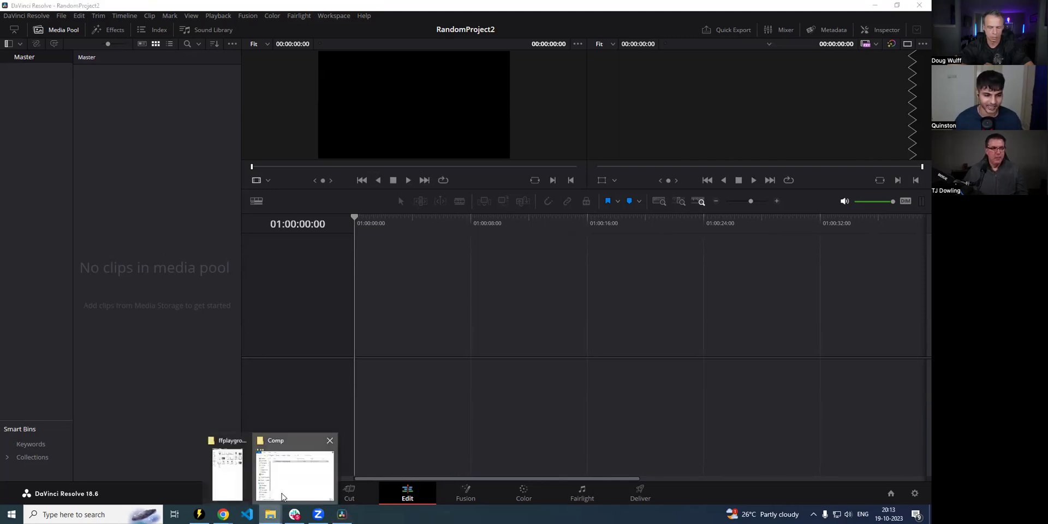
{"action": "left_click", "coordinate": [295, 464]}
{"action": "left_click", "coordinate": [485, 151]}
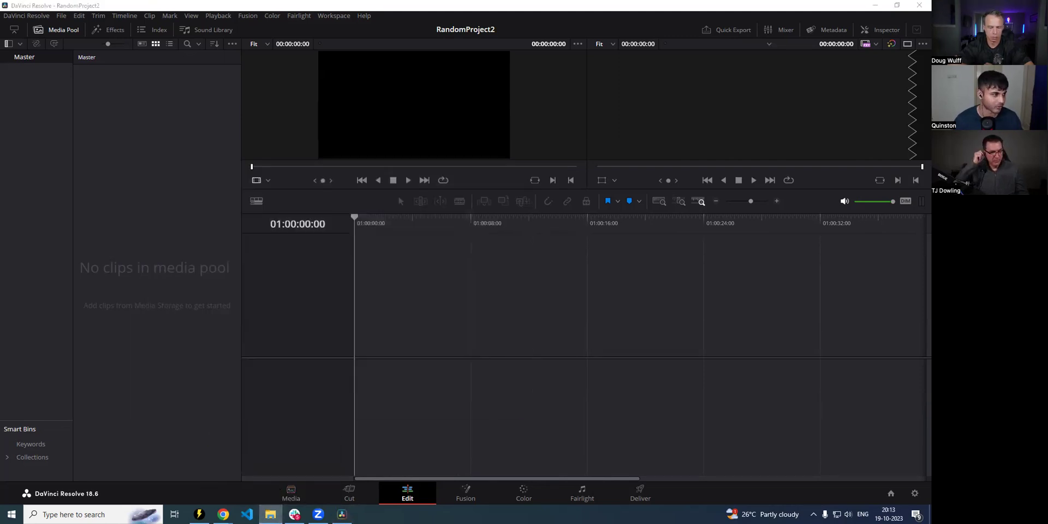
{"action": "left_click_drag", "start_coordinate": [131, 89], "coordinate": [164, 119]}
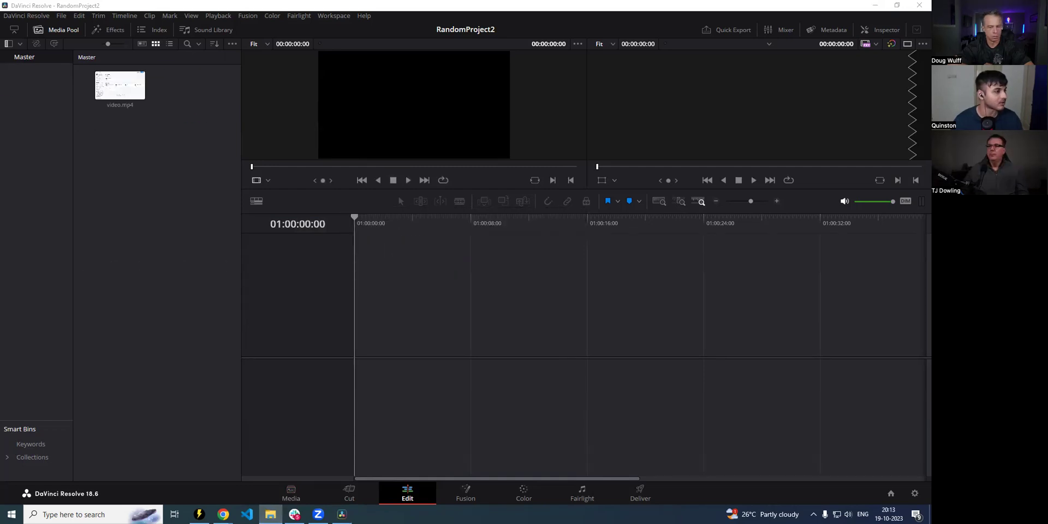
{"action": "left_click_drag", "start_coordinate": [149, 114], "coordinate": [188, 160]}
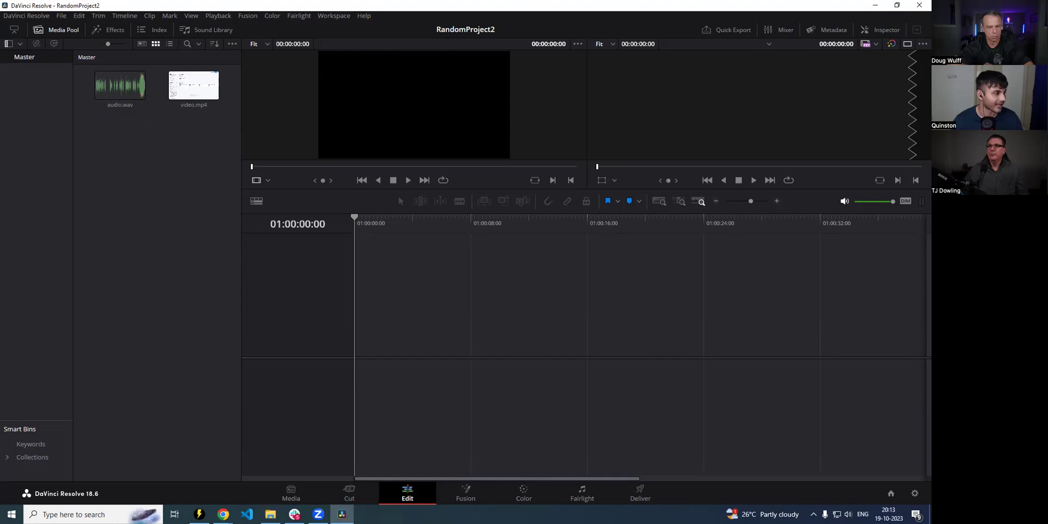
{"action": "left_click_drag", "start_coordinate": [64, 149], "coordinate": [138, 192]}
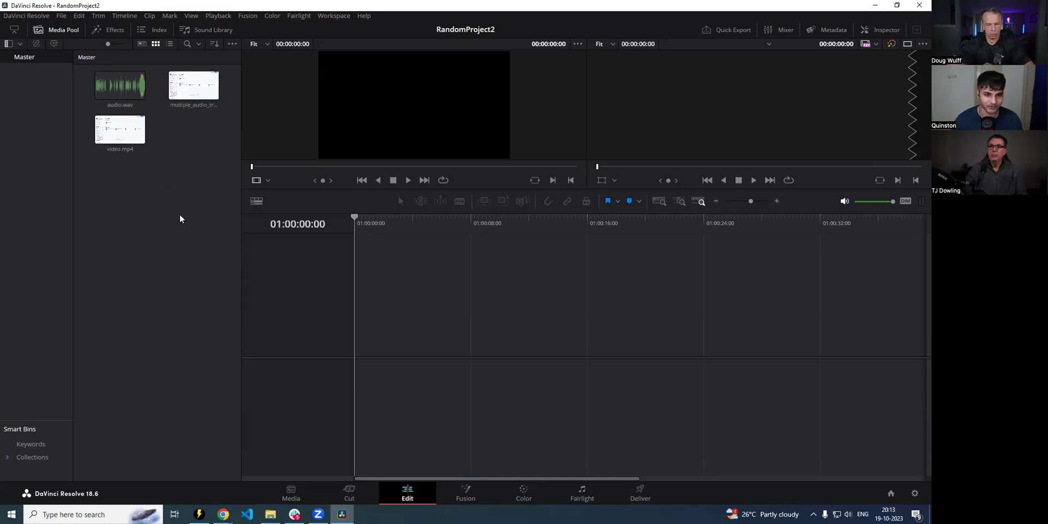
- Build a timeline with audio.wav on Audio 1, video.mp4 on Video 2 and multiple_audio_tracks.mp4 on Video 3, and enlarge the timeline area
{"action": "left_click", "coordinate": [112, 89]}
{"action": "left_click", "coordinate": [152, 227]}
{"action": "left_click_drag", "start_coordinate": [117, 87], "coordinate": [355, 350]}
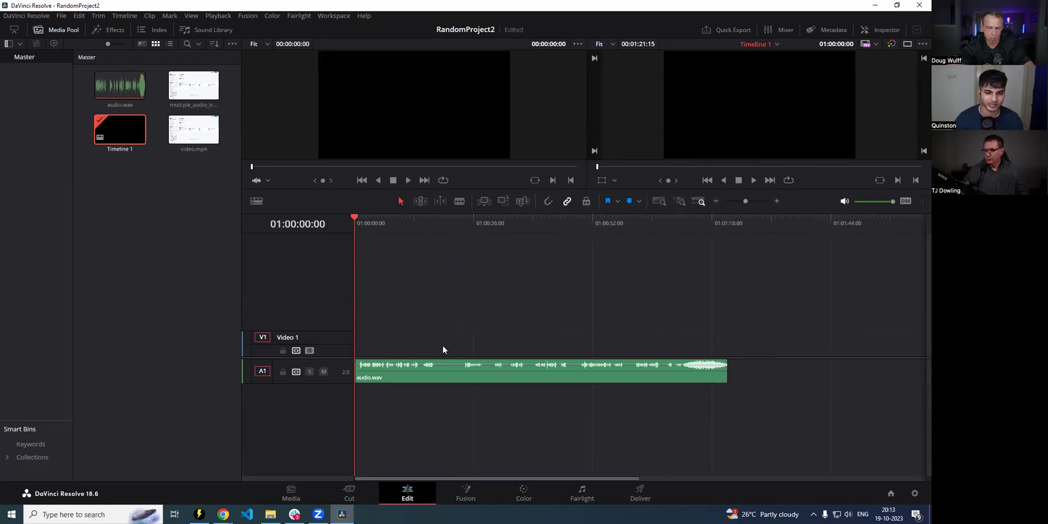
{"action": "left_click_drag", "start_coordinate": [194, 129], "coordinate": [360, 327]}
{"action": "left_click_drag", "start_coordinate": [189, 97], "coordinate": [352, 281]}
{"action": "left_click_drag", "start_coordinate": [416, 213], "coordinate": [416, 173]}
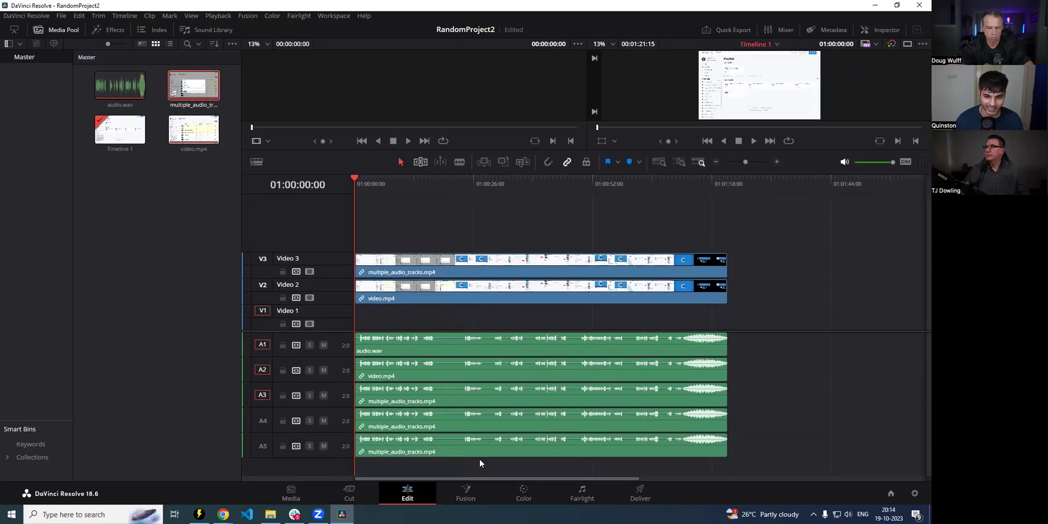
- Examine how audio.wav, video.mp4 and multiple_audio_tracks.mp4 are placed and linked across the video and audio tracks
{"action": "left_click", "coordinate": [414, 287]}
{"action": "left_click", "coordinate": [413, 341]}
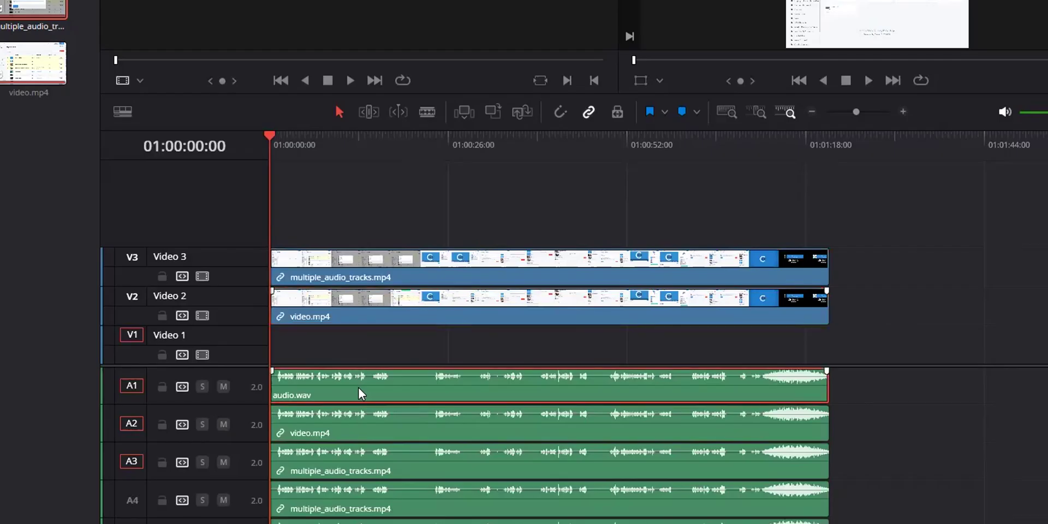
{"action": "left_click", "coordinate": [325, 265]}
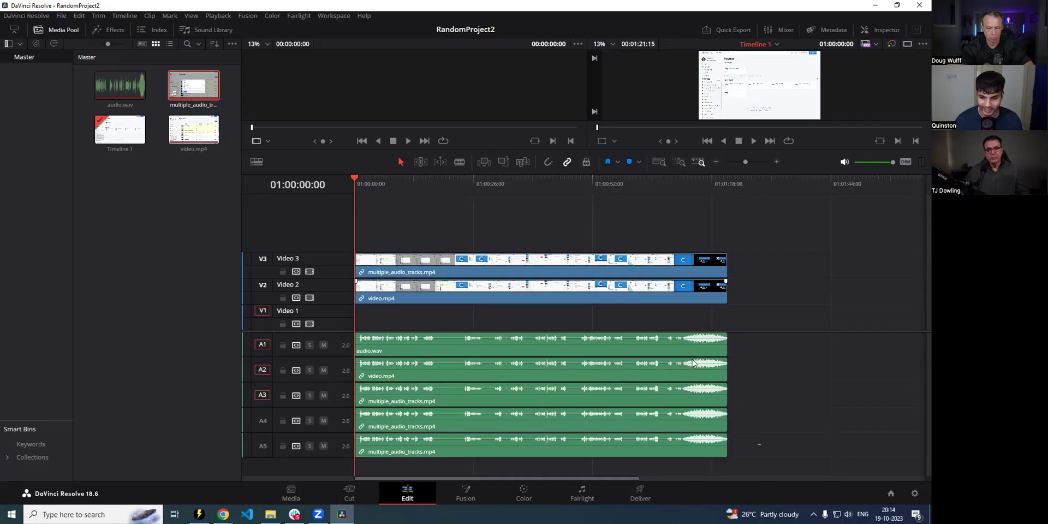
{"action": "left_click_drag", "start_coordinate": [760, 444], "coordinate": [689, 344]}
{"action": "left_click_drag", "start_coordinate": [689, 344], "coordinate": [734, 369]}
{"action": "left_click", "coordinate": [421, 315]}
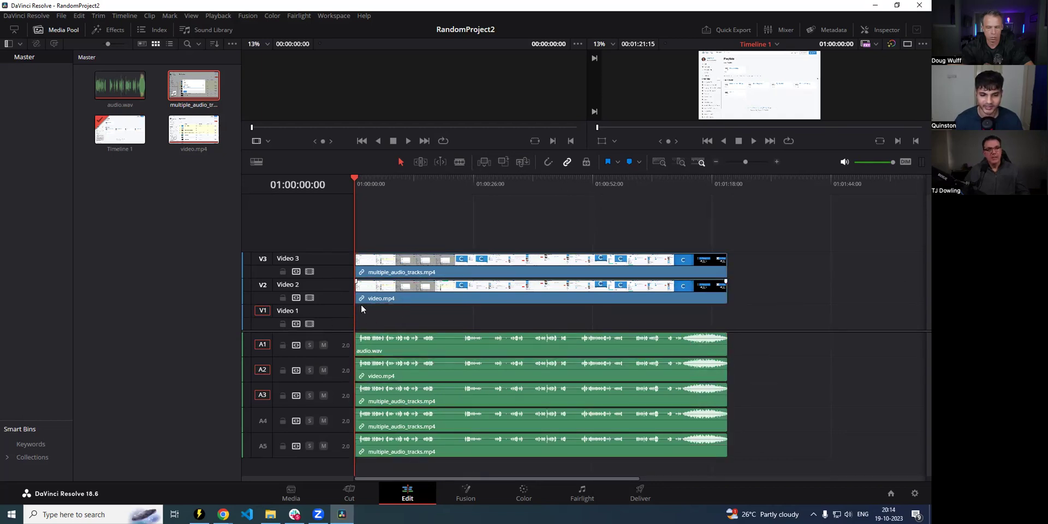
{"action": "left_click", "coordinate": [395, 344]}
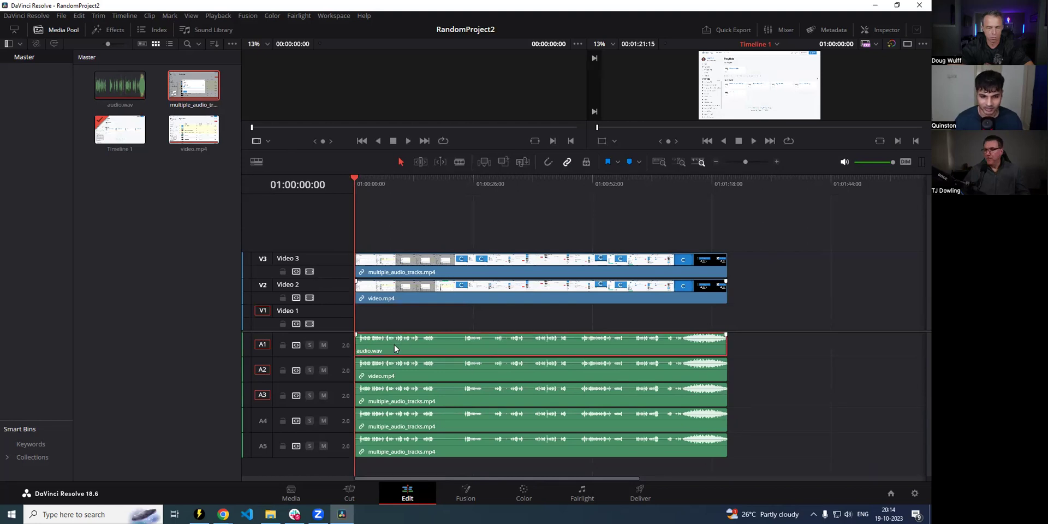
- Try unlinking video.mp4 from its audio and moving its video to Video 1 and back to Video 2
{"action": "key", "text": "ctrl+alt+l"}
{"action": "left_click", "coordinate": [410, 320]}
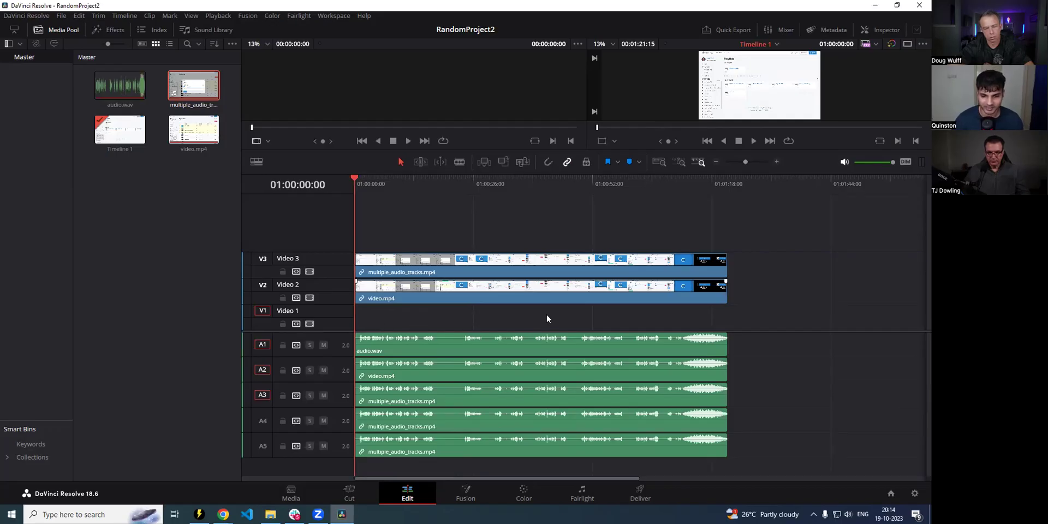
{"action": "mouse_move", "coordinate": [410, 294]}
{"action": "left_mouse_down"}
{"action": "mouse_move", "coordinate": [409, 313]}
{"action": "mouse_move", "coordinate": [448, 289]}
{"action": "mouse_move", "coordinate": [404, 311]}
{"action": "left_mouse_up"}
{"action": "right_click", "coordinate": [477, 345]}
{"action": "left_click", "coordinate": [476, 362]}
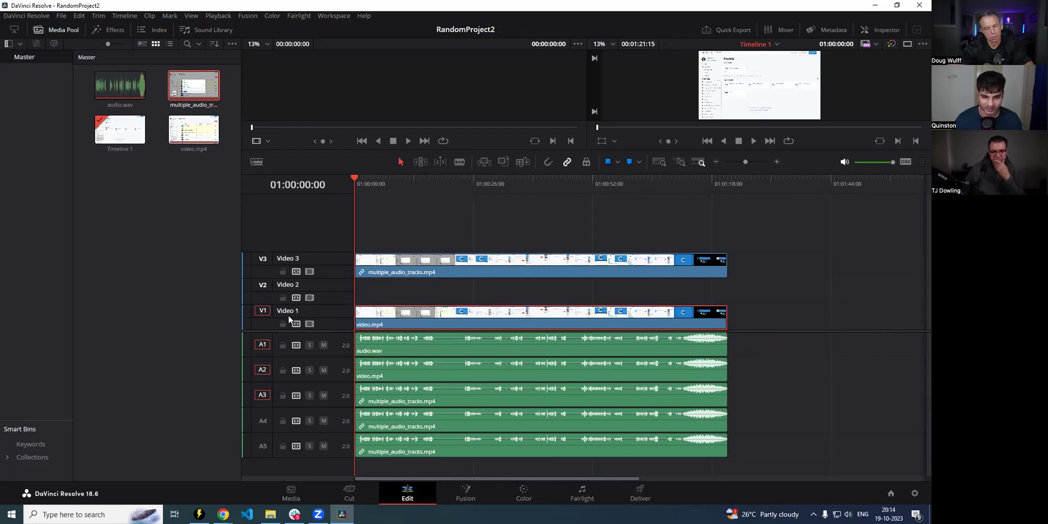
{"action": "left_click", "coordinate": [377, 352]}
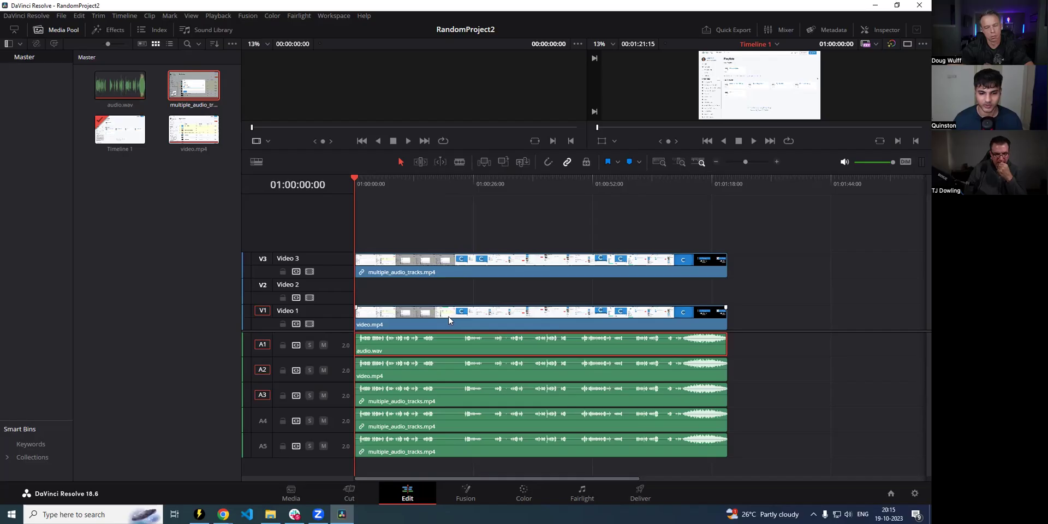
{"action": "left_click_drag", "start_coordinate": [405, 352], "coordinate": [405, 313]}
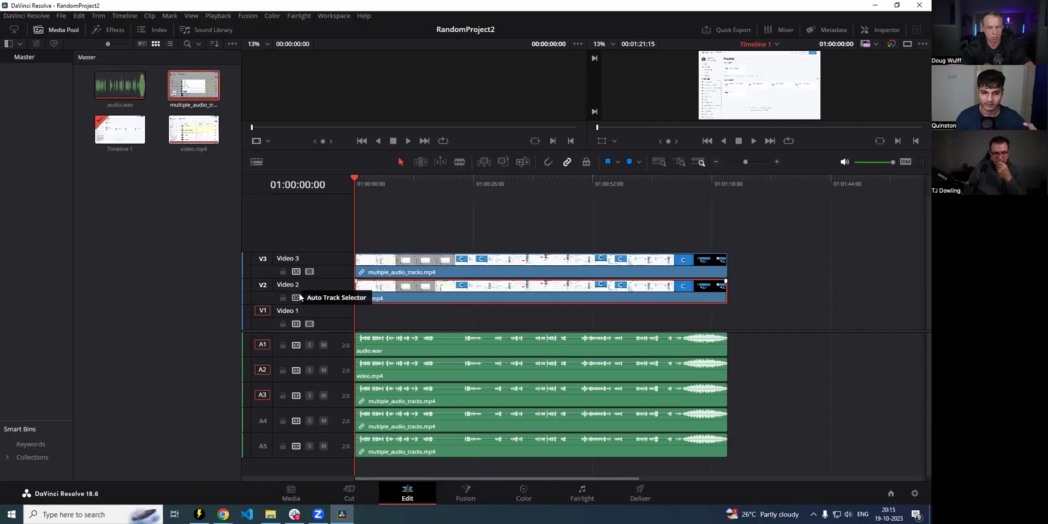
- Undo the track moves and the unlinking of video.mp4, and select the multiple_audio_tracks.mp4 clip
{"action": "left_click", "coordinate": [331, 424]}
{"action": "key", "text": "ctrl+z"}
{"action": "key", "text": "ctrl+z"}
{"action": "key", "text": "ctrl+z"}
{"action": "key", "text": "ctrl+z"}
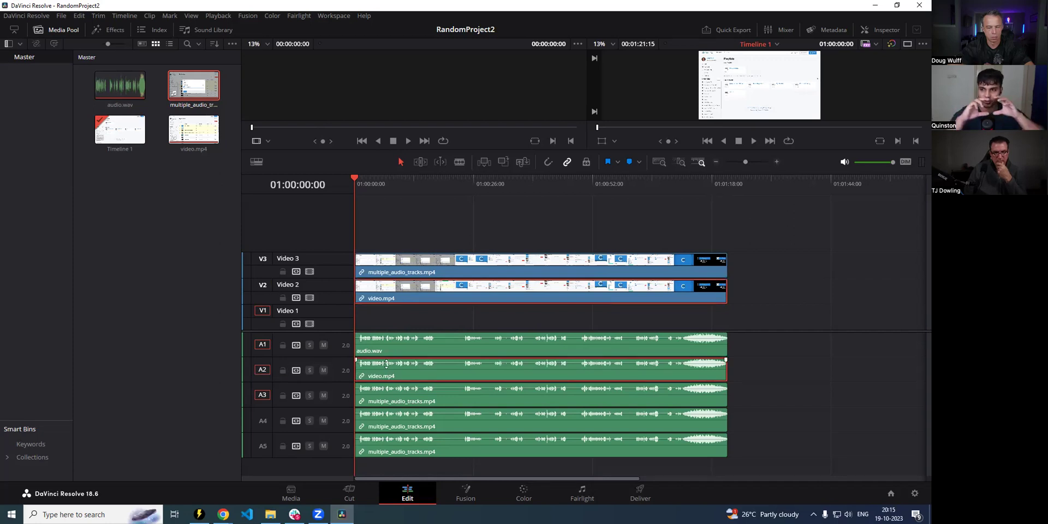
{"action": "left_click", "coordinate": [369, 273]}
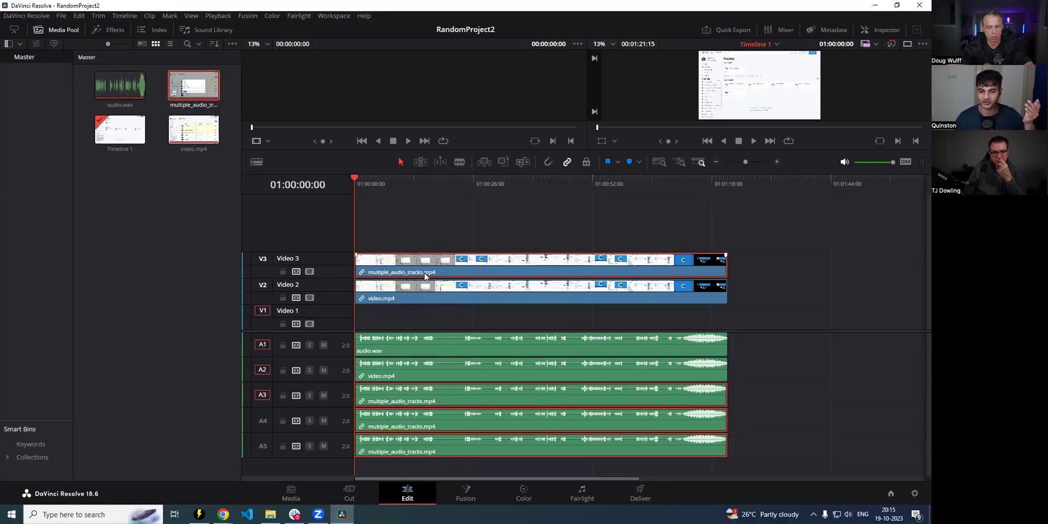
- Add a second copy of video.mp4 at the timeline start on Video 6, with its audio on Audio 6
{"action": "left_click_drag", "start_coordinate": [192, 134], "coordinate": [767, 248]}
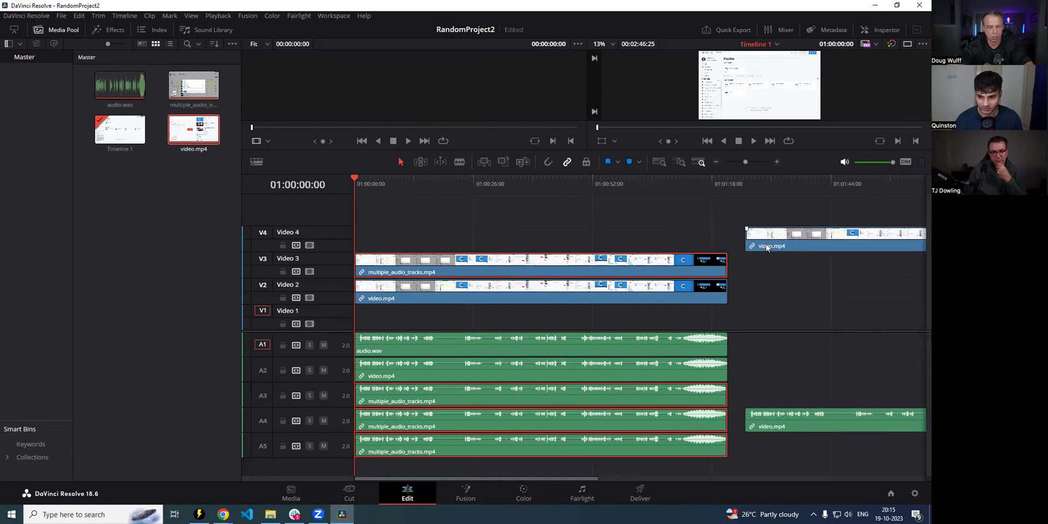
{"action": "left_click_drag", "start_coordinate": [758, 427], "coordinate": [367, 458]}
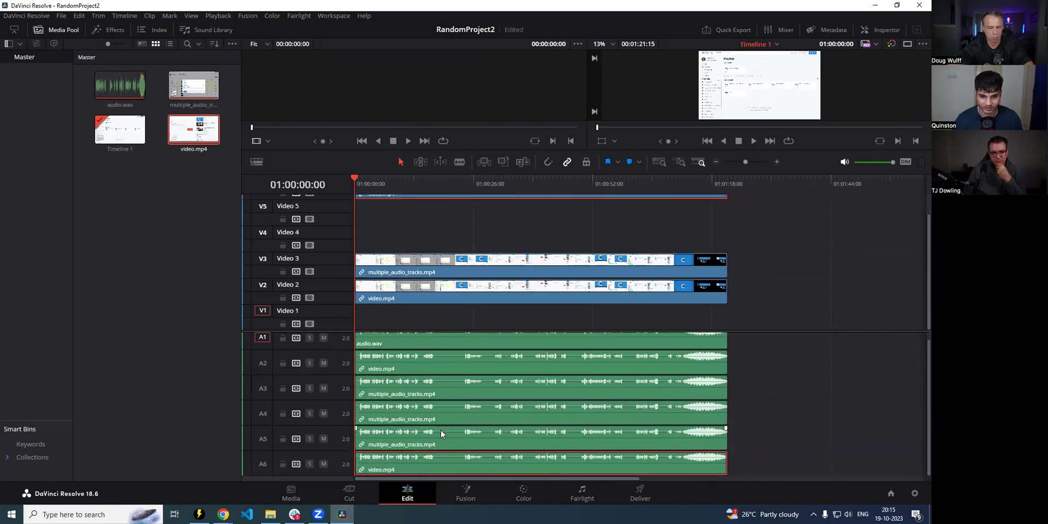
{"action": "scroll", "coordinate": [335, 296], "scroll_direction": "up", "scroll_amount": 1}
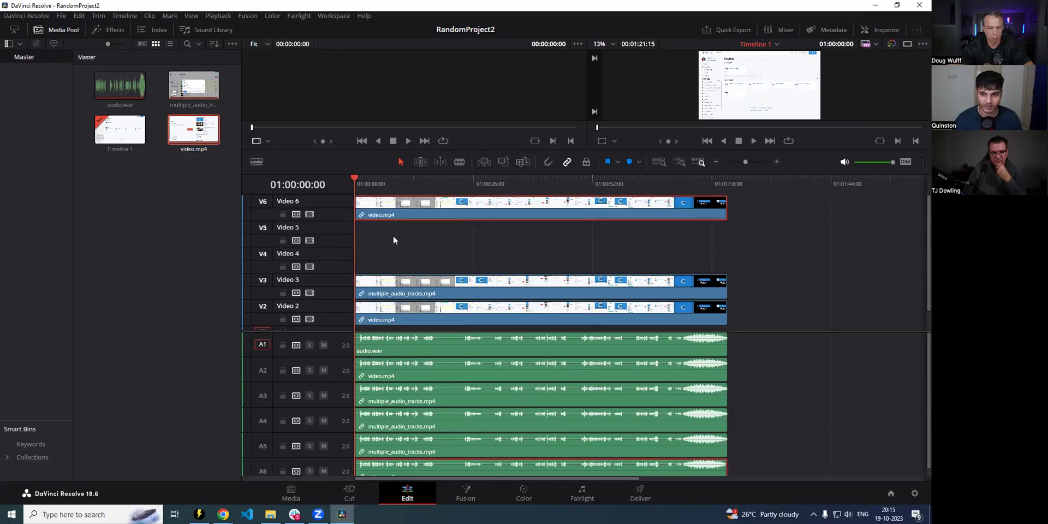
{"action": "scroll", "coordinate": [344, 272], "scroll_direction": "down", "scroll_amount": 1}
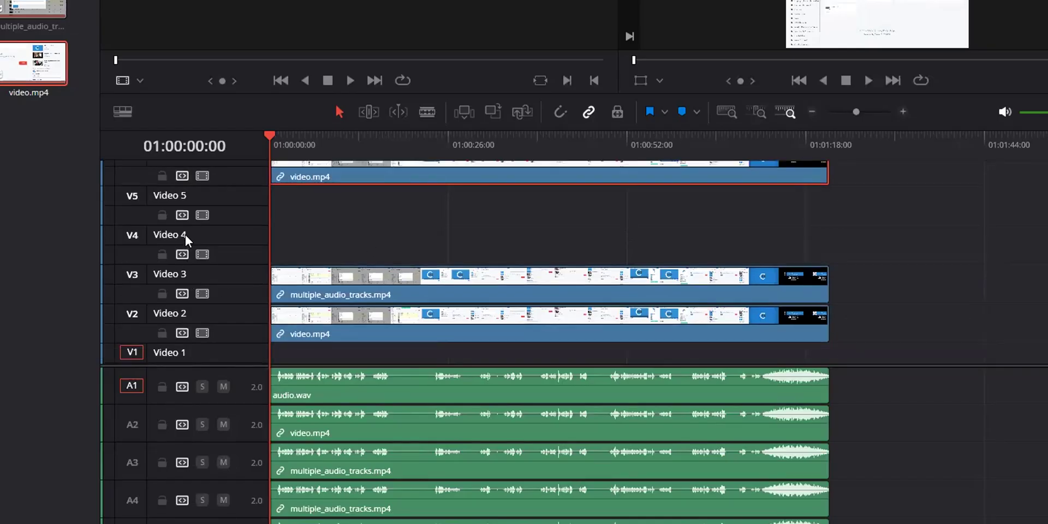
{"action": "scroll", "coordinate": [374, 311], "scroll_direction": "down", "scroll_amount": 1}
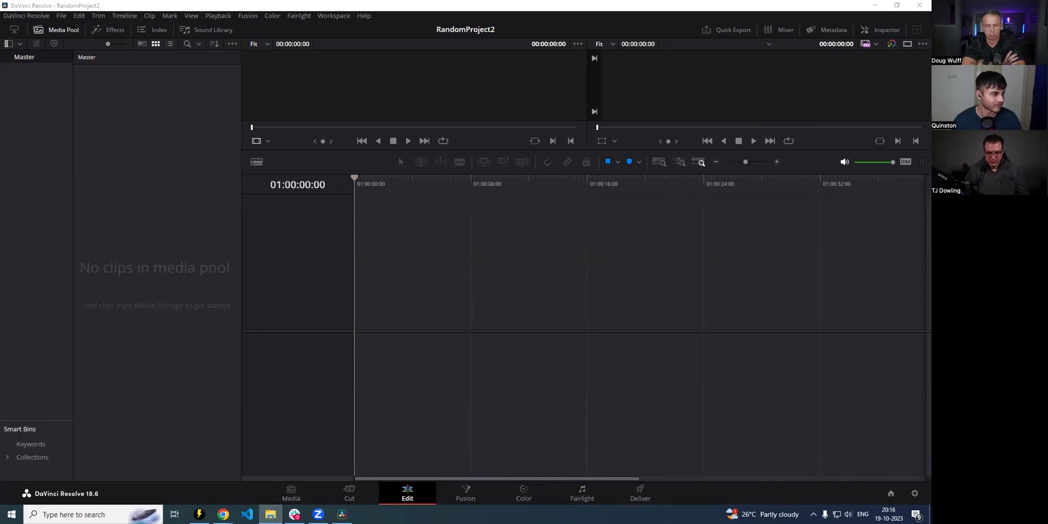
- Rebuild the timeline with video.mp4 on Video 1, multiple_audio_tracks.mp4 on Video 2 and audio.wav on Audio 5
{"action": "left_click_drag", "start_coordinate": [132, 93], "coordinate": [481, 326]}
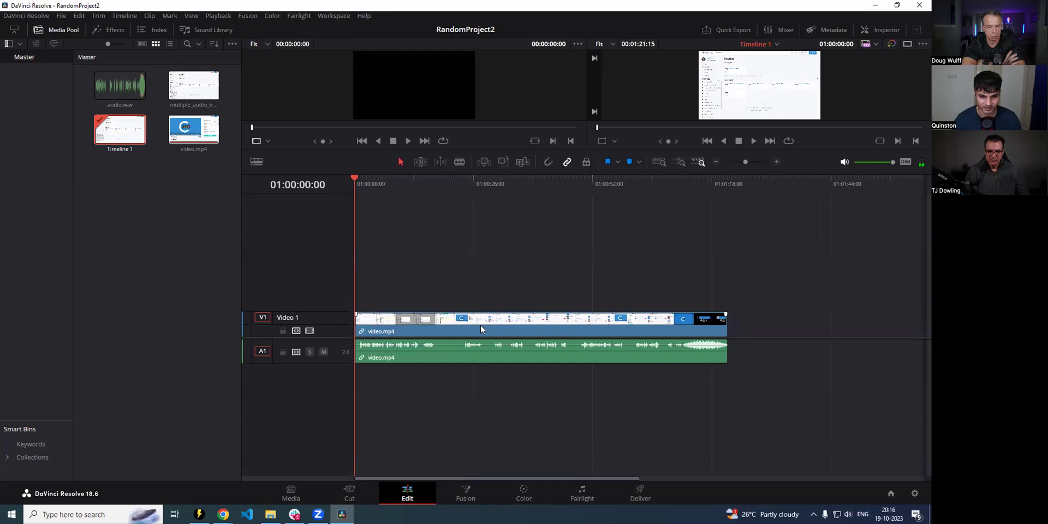
{"action": "left_click_drag", "start_coordinate": [194, 86], "coordinate": [349, 297]}
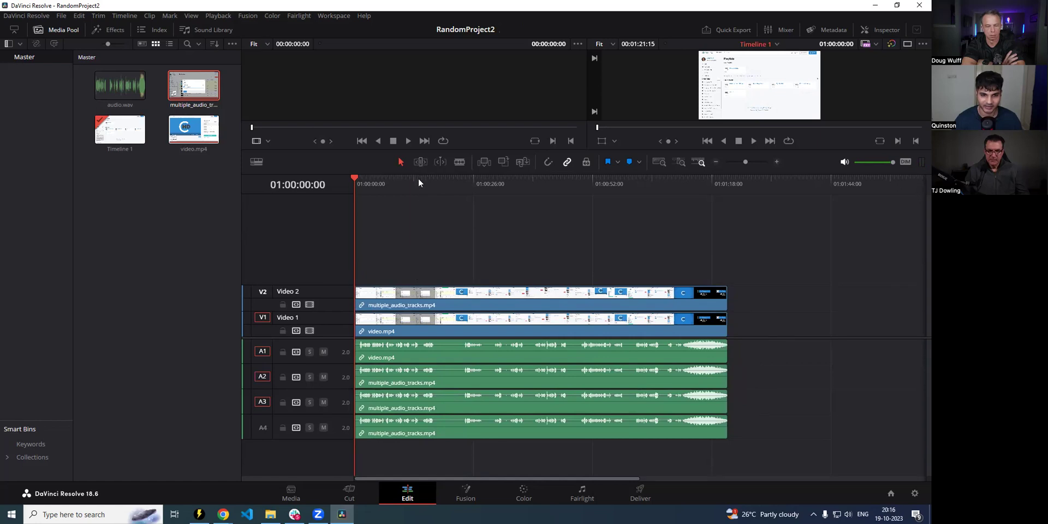
{"action": "left_click", "coordinate": [418, 178]}
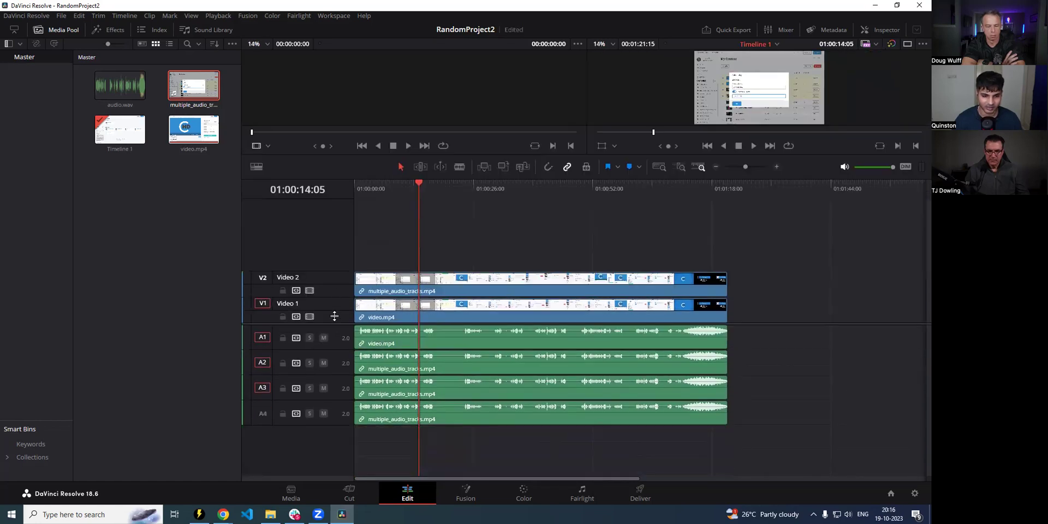
{"action": "left_click_drag", "start_coordinate": [335, 316], "coordinate": [337, 290]}
{"action": "left_click_drag", "start_coordinate": [117, 89], "coordinate": [356, 405]}
- Compare the standalone audio.wav clip on Audio 5 with video.mp4 and its linked audio on Audio 1
{"action": "left_click", "coordinate": [472, 259]}
{"action": "left_click", "coordinate": [383, 407]}
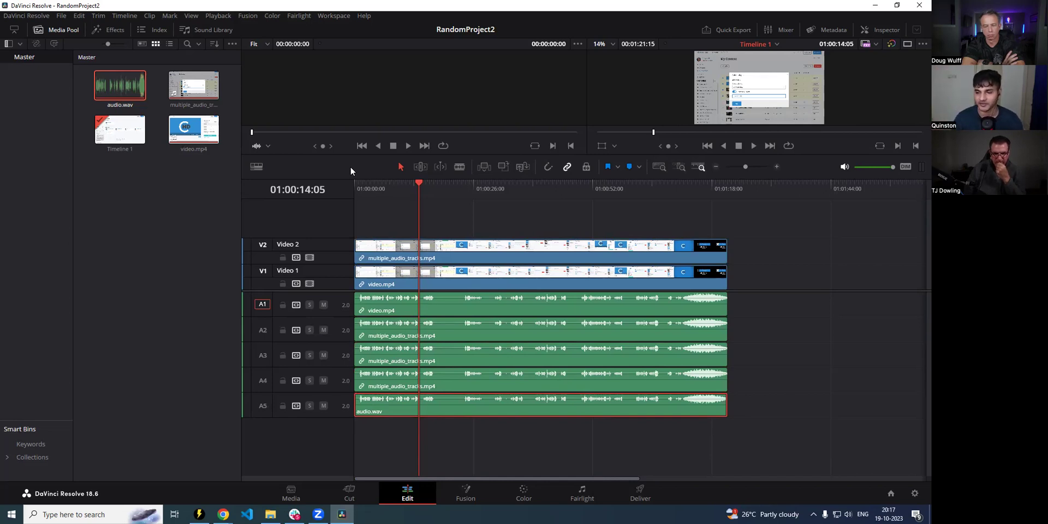
{"action": "left_click", "coordinate": [461, 446]}
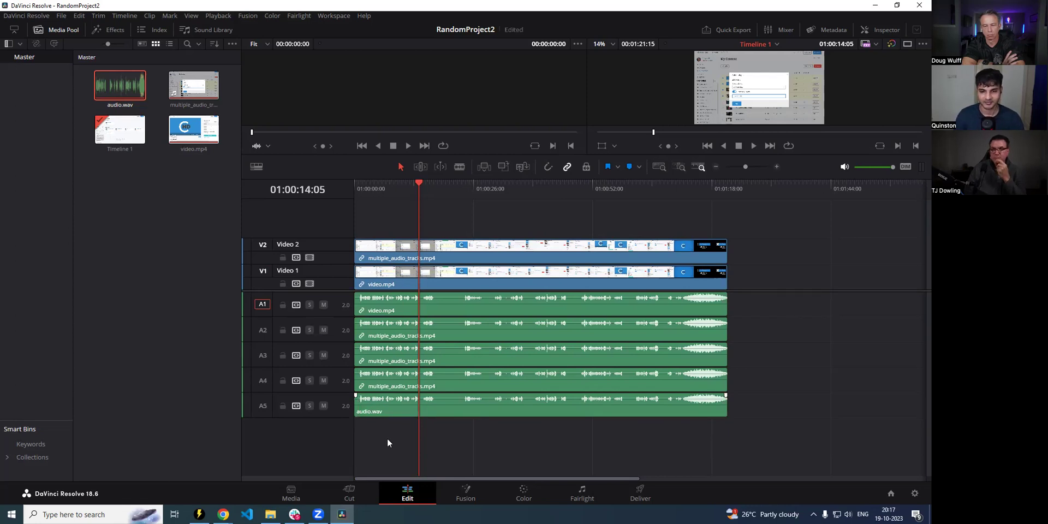
{"action": "left_click", "coordinate": [388, 411]}
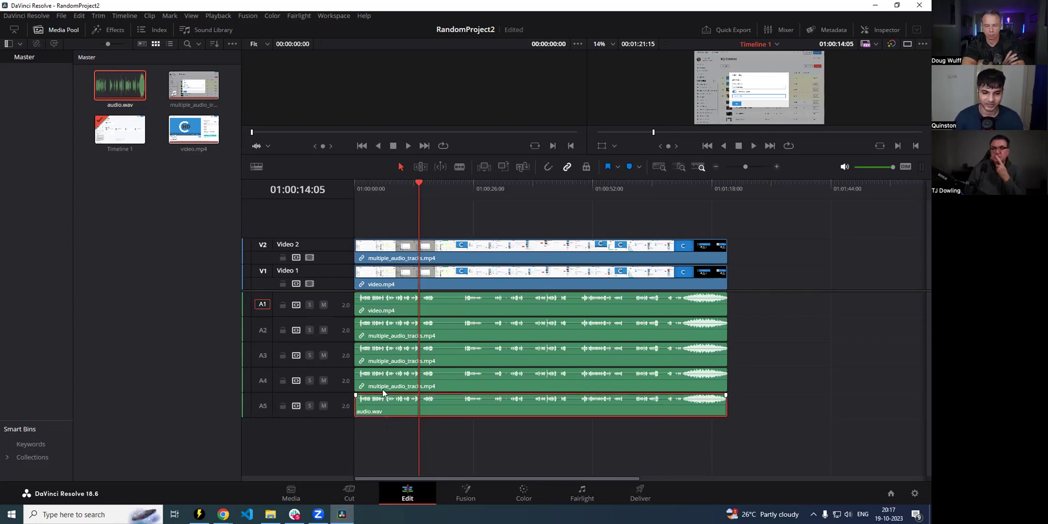
{"action": "left_click", "coordinate": [391, 298]}
{"action": "left_click", "coordinate": [389, 407]}
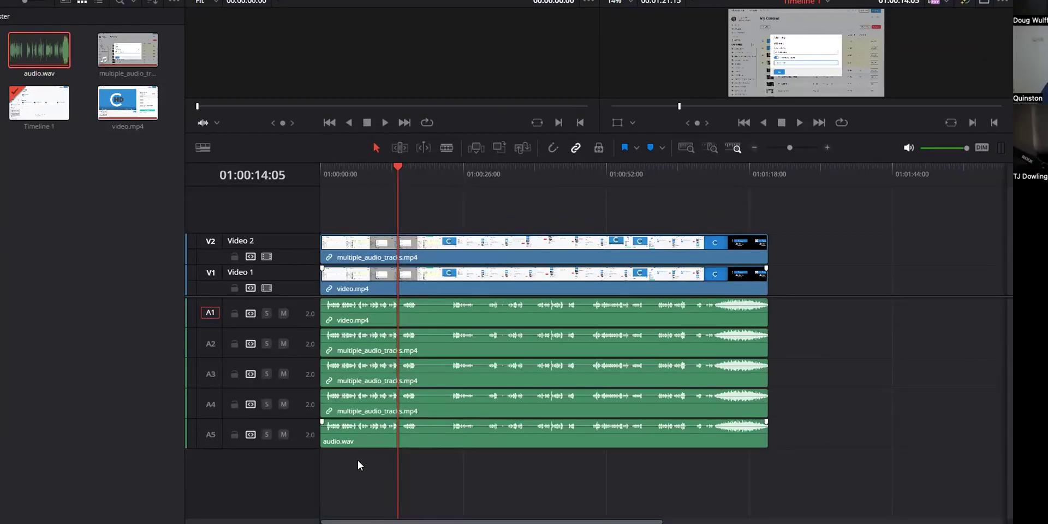
{"action": "left_click", "coordinate": [373, 304]}
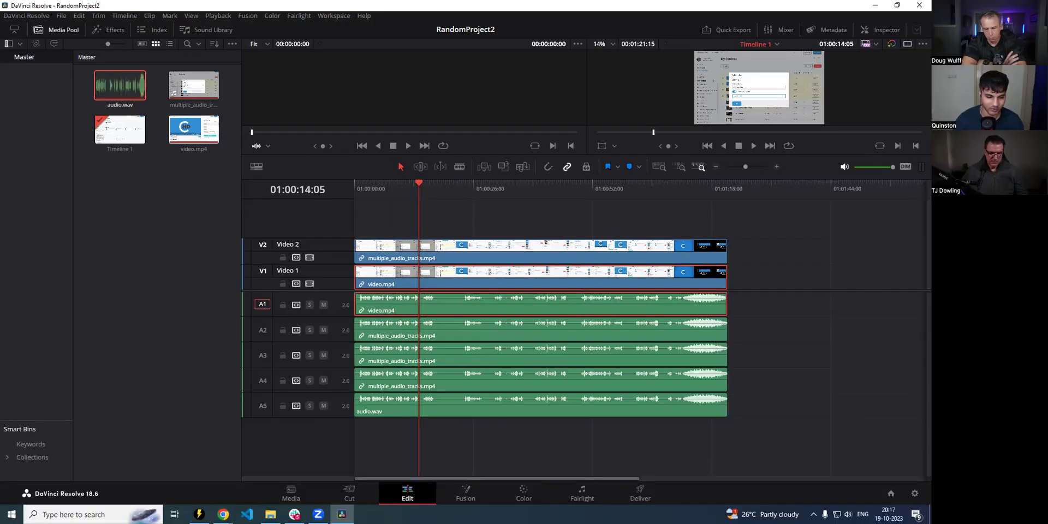
- Switch to TimeBolt and load video.mp4 from the ffplayground folder
{"action": "left_click", "coordinate": [199, 514]}
{"action": "left_click", "coordinate": [316, 196]}
{"action": "scroll", "coordinate": [317, 236], "scroll_direction": "up", "scroll_amount": 10}
{"action": "left_click", "coordinate": [387, 202]}
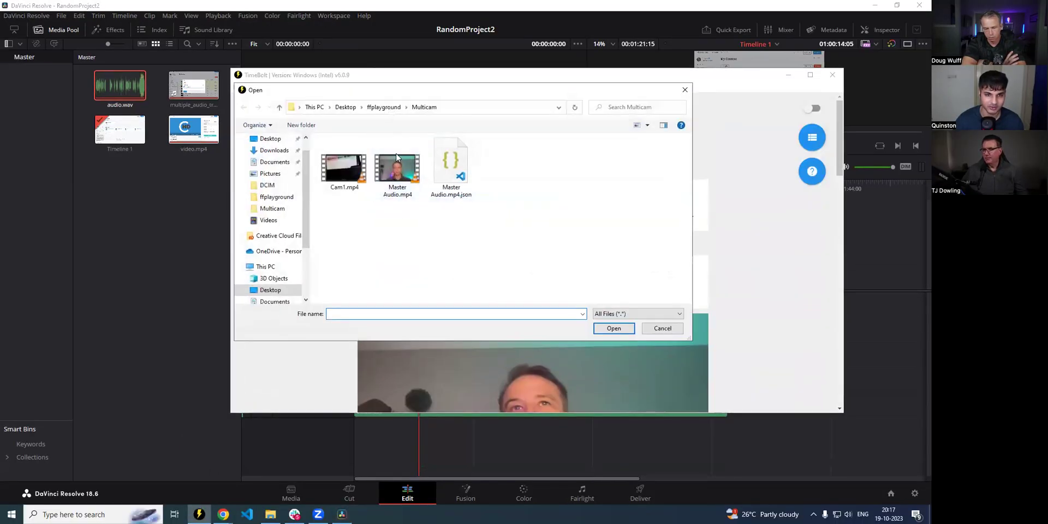
{"action": "left_click", "coordinate": [395, 107]}
{"action": "double_click", "coordinate": [364, 278]}
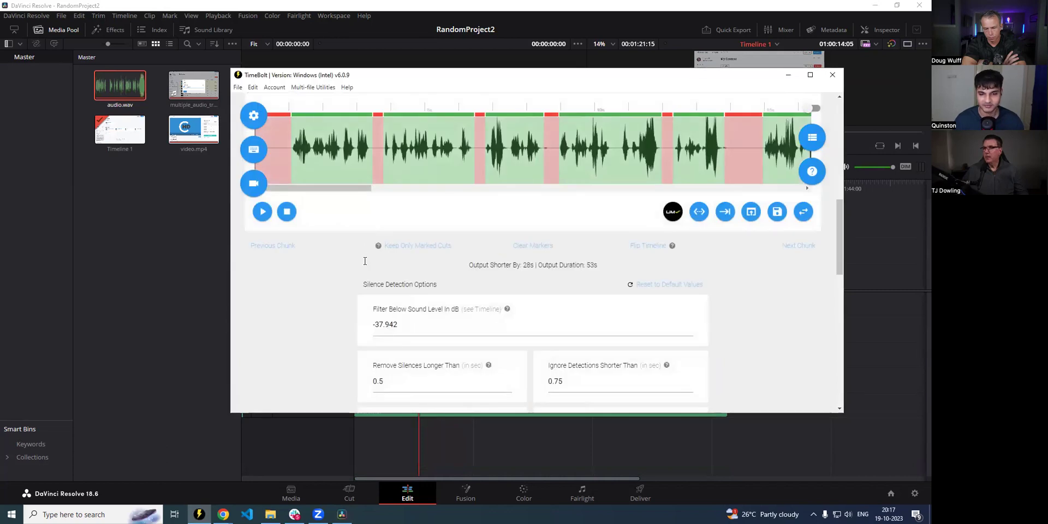
- Export the silence cuts of video.mp4 as a JSON file and return to DaVinci Resolve
{"action": "scroll", "coordinate": [365, 262], "scroll_direction": "down", "scroll_amount": 15}
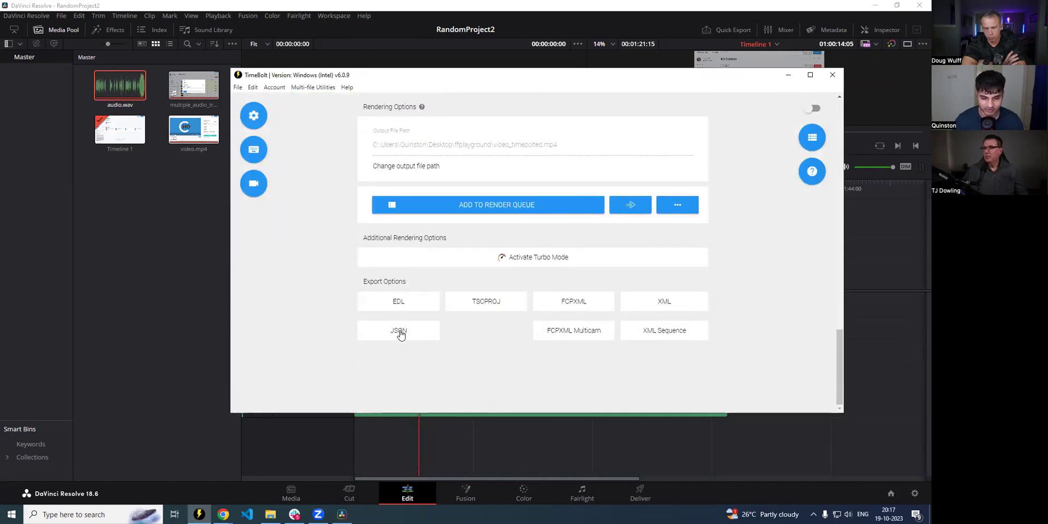
{"action": "left_click", "coordinate": [399, 334]}
{"action": "left_click", "coordinate": [410, 321]}
{"action": "left_click", "coordinate": [137, 212]}
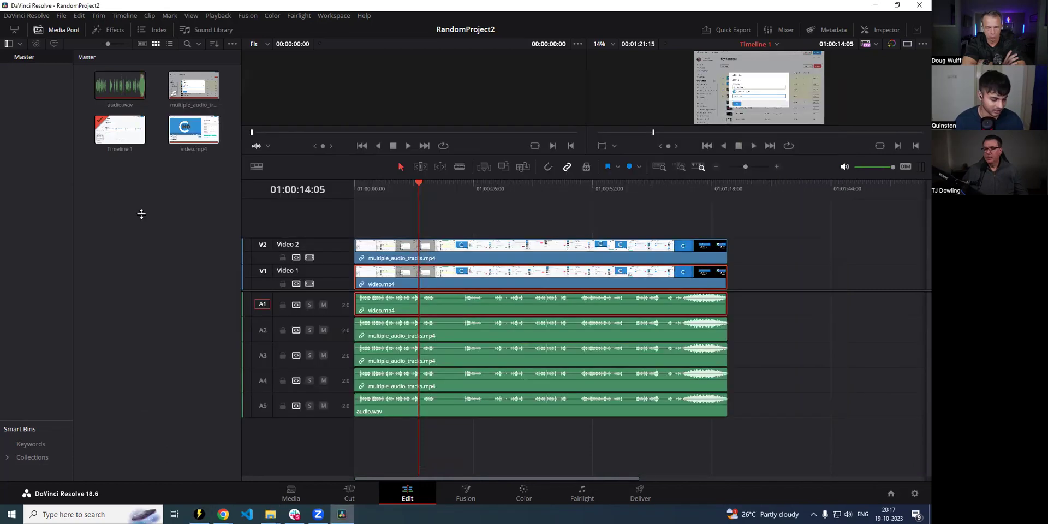
- Run the TimeBolt Resolve Integration script and apply video.mp4_1.json from the ffplayground folder to Timeline 1
{"action": "left_click", "coordinate": [334, 16]}
{"action": "mouse_move", "coordinate": [365, 274]}
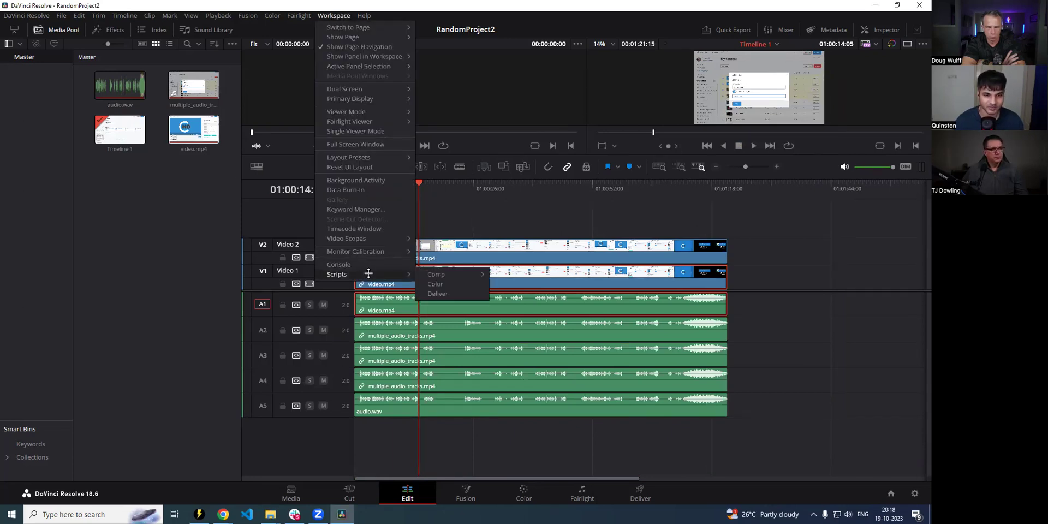
{"action": "mouse_move", "coordinate": [437, 274]}
{"action": "left_click", "coordinate": [541, 274]}
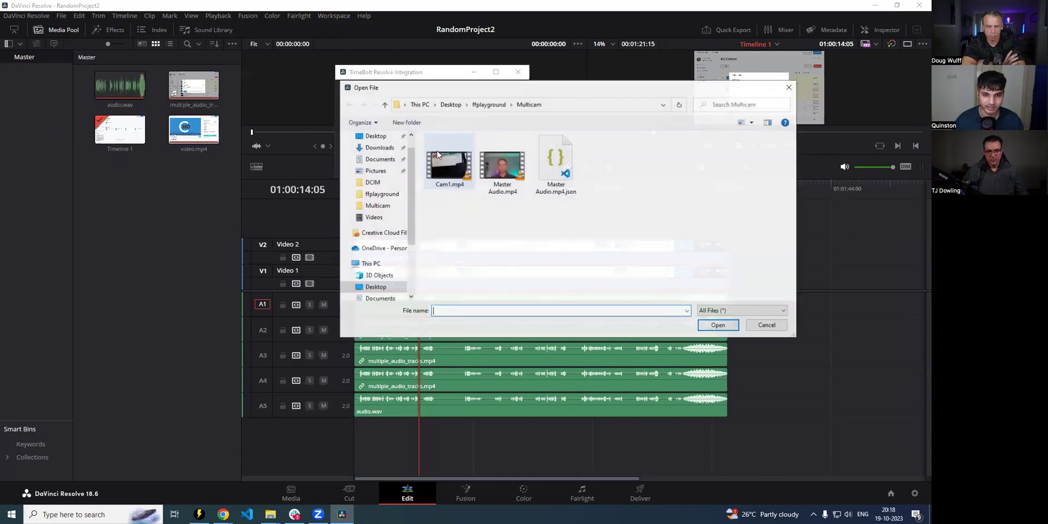
{"action": "left_click", "coordinate": [488, 104]}
{"action": "scroll", "coordinate": [533, 183], "scroll_direction": "down", "scroll_amount": 3}
{"action": "left_click", "coordinate": [483, 278]}
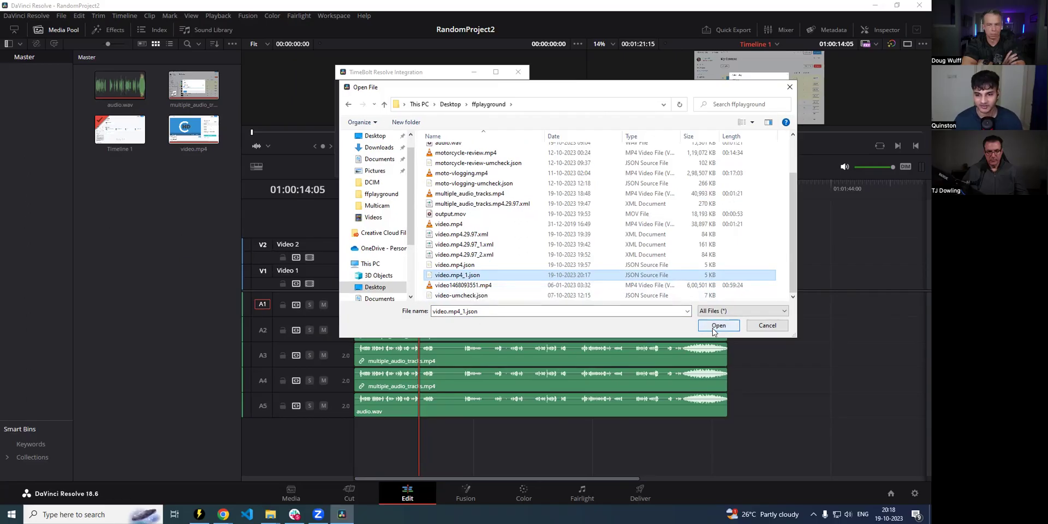
{"action": "left_click", "coordinate": [713, 328]}
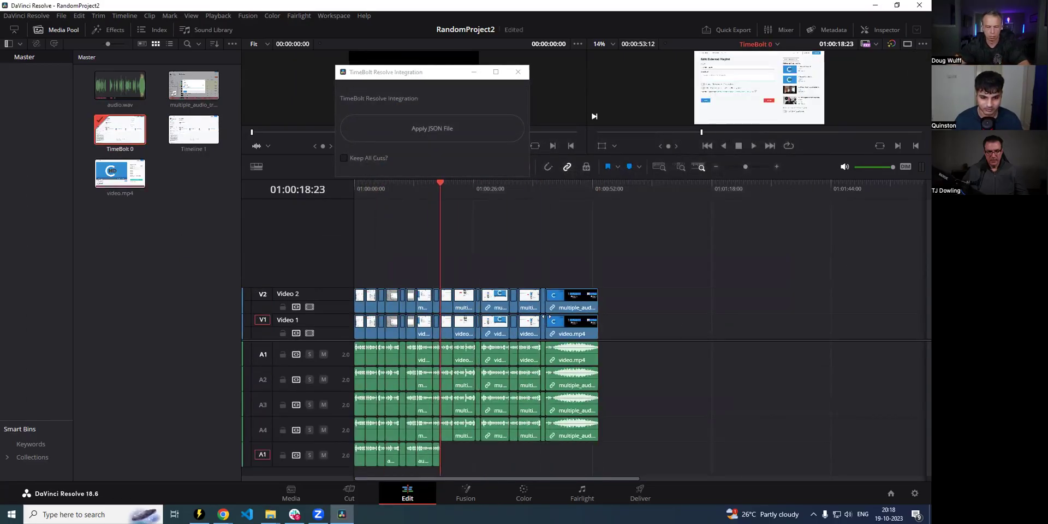
- Examine the cut multiple_audio_tracks.mp4 clips and their linked audio along the TimeBolt 0 timeline
{"action": "left_click_drag", "start_coordinate": [316, 339], "coordinate": [322, 291]}
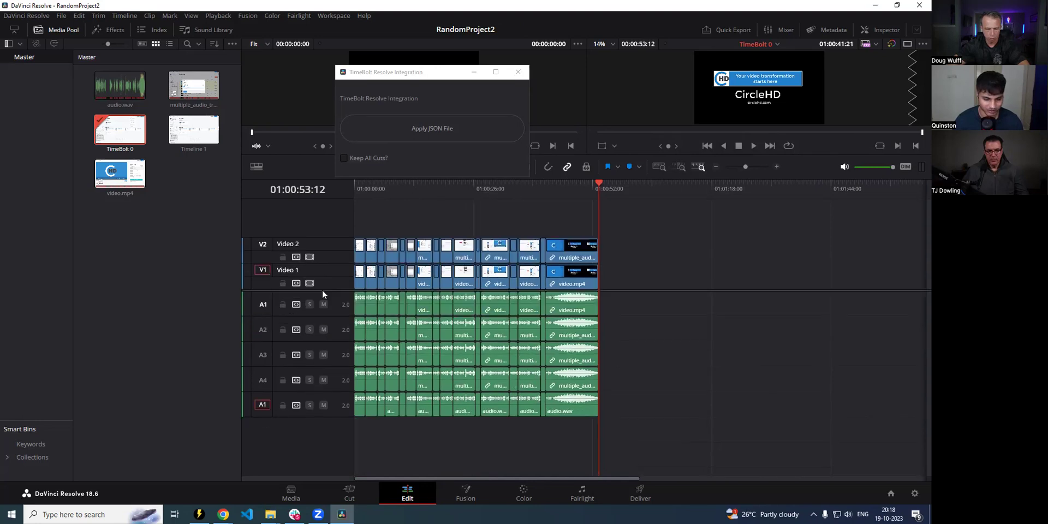
{"action": "scroll", "coordinate": [544, 299], "scroll_direction": "up", "scroll_amount": 5}
{"action": "scroll", "coordinate": [677, 409], "scroll_direction": "down", "scroll_amount": 3}
{"action": "left_click_drag", "start_coordinate": [634, 479], "coordinate": [346, 479]}
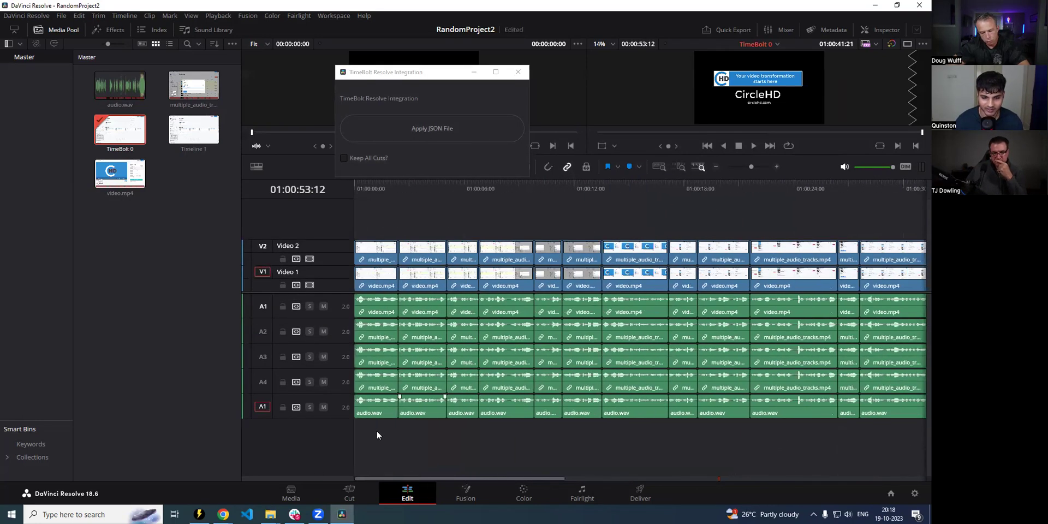
{"action": "left_click", "coordinate": [369, 249]}
{"action": "left_click", "coordinate": [427, 257]}
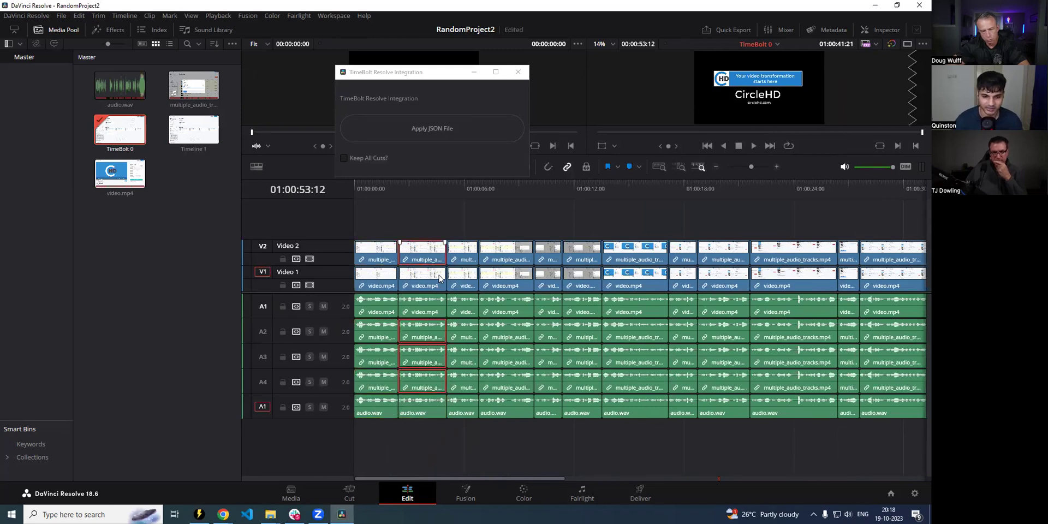
{"action": "left_click", "coordinate": [463, 259]}
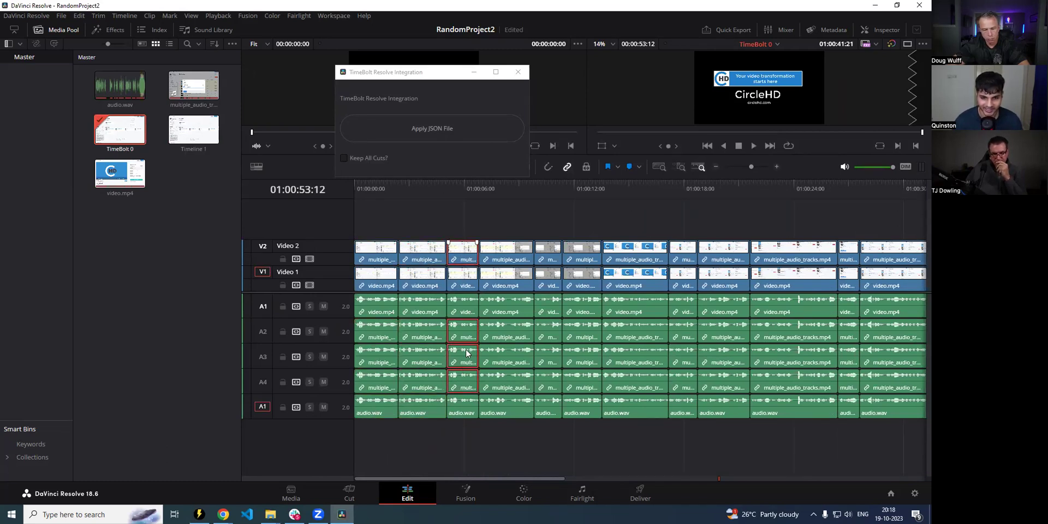
- Inspect the tracks linked to the fourth multiple_audio_tracks.mp4 clip and the video.mp4 clip beneath it, and clear the selection
{"action": "left_click", "coordinate": [504, 257]}
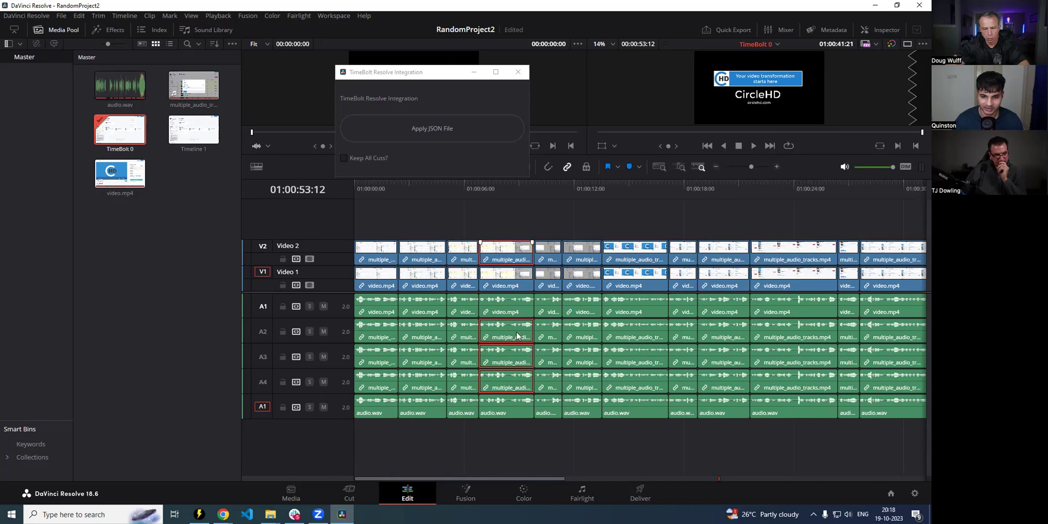
{"action": "left_click", "coordinate": [510, 277]}
{"action": "left_click", "coordinate": [514, 454]}
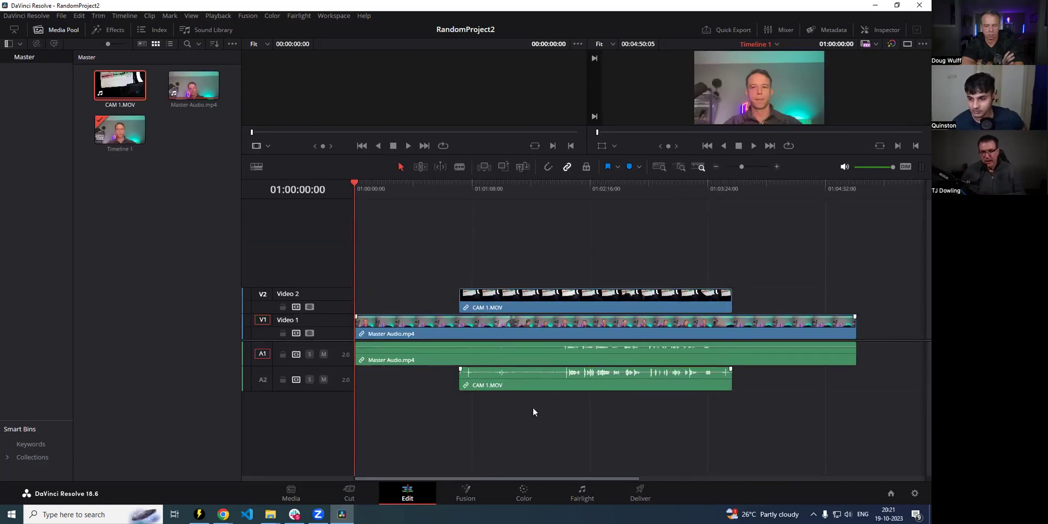
- Normalize the audio of all Timeline 1 clips using Sample Peak Program at -9.0 dBFS with Relative level, and undo it
{"action": "left_click_drag", "start_coordinate": [536, 260], "coordinate": [578, 424]}
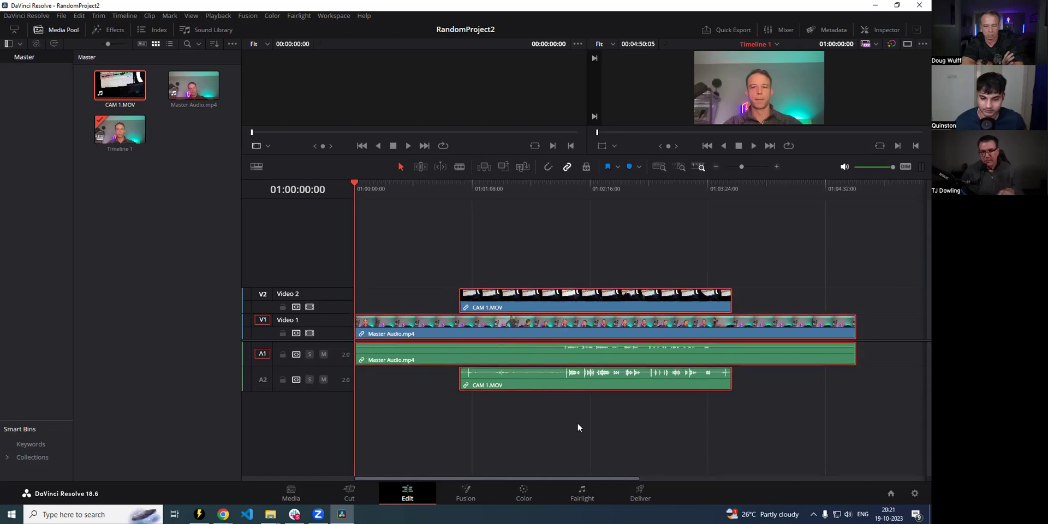
{"action": "right_click", "coordinate": [555, 323]}
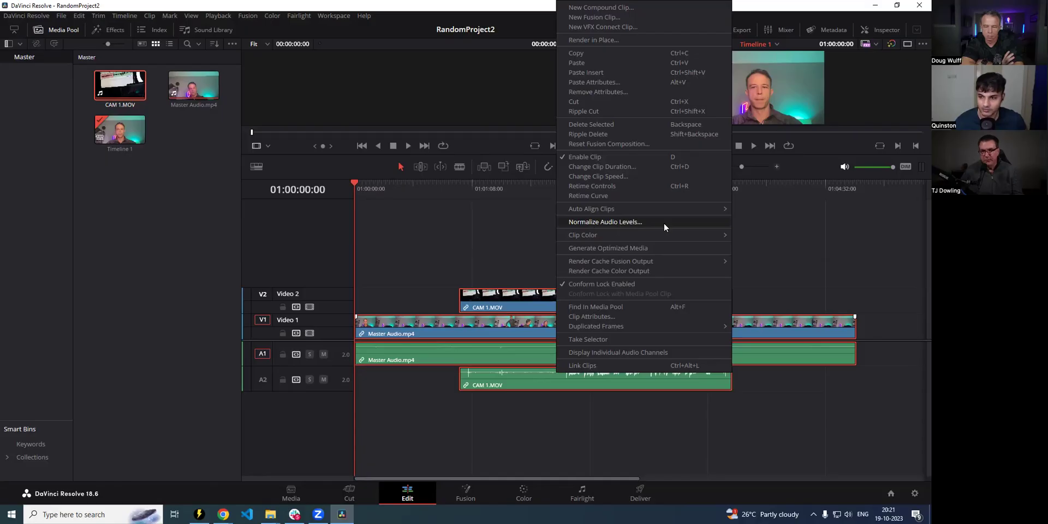
{"action": "left_click", "coordinate": [663, 222]}
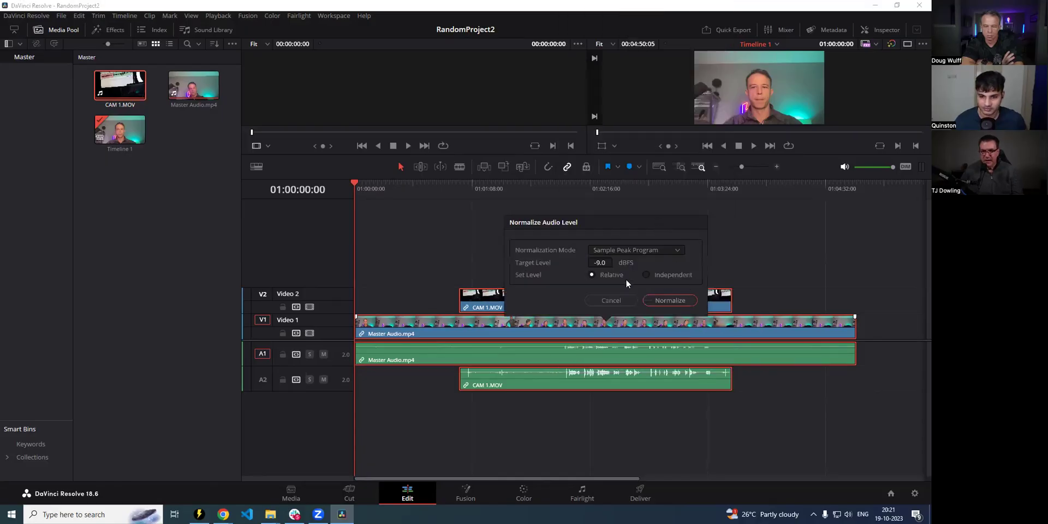
{"action": "left_click", "coordinate": [653, 251]}
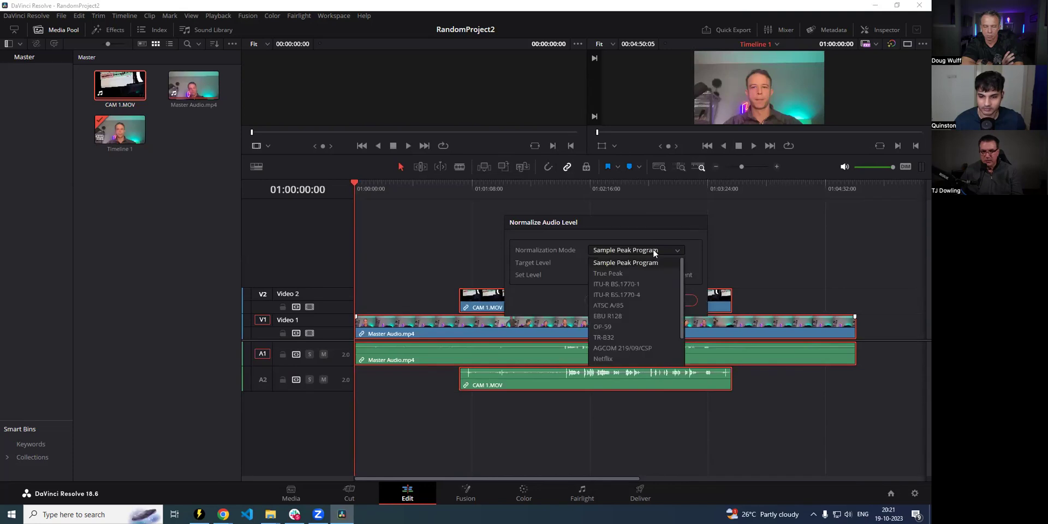
{"action": "left_click", "coordinate": [657, 262]}
{"action": "left_click", "coordinate": [668, 301]}
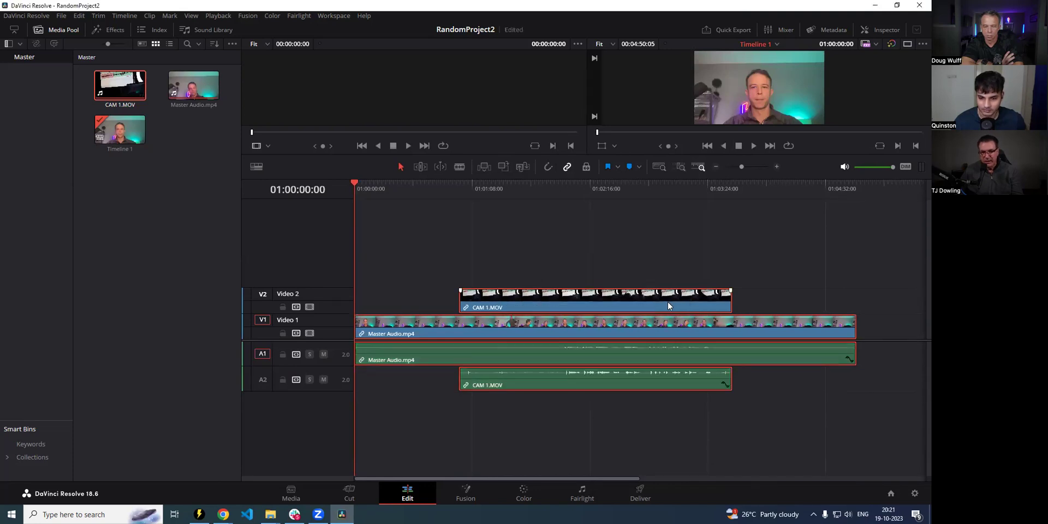
{"action": "key", "text": "ctrl+z"}
- Normalize the audio of all selected clips in Sample Peak Program mode with Relative level, and briefly play back the CAM 1.MOV section
{"action": "right_click", "coordinate": [578, 346]}
{"action": "left_click", "coordinate": [605, 229]}
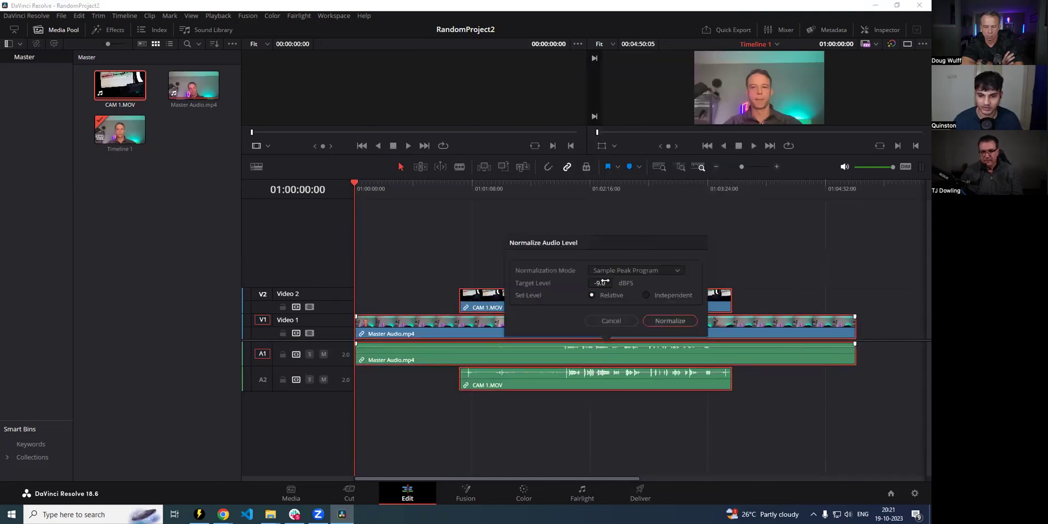
{"action": "mouse_move", "coordinate": [600, 283]}
{"action": "left_mouse_down"}
{"action": "mouse_move", "coordinate": [639, 282]}
{"action": "mouse_move", "coordinate": [594, 283]}
{"action": "mouse_move", "coordinate": [607, 282]}
{"action": "left_mouse_up"}
{"action": "left_click", "coordinate": [658, 320]}
{"action": "left_click", "coordinate": [568, 191]}
{"action": "key", "text": "space"}
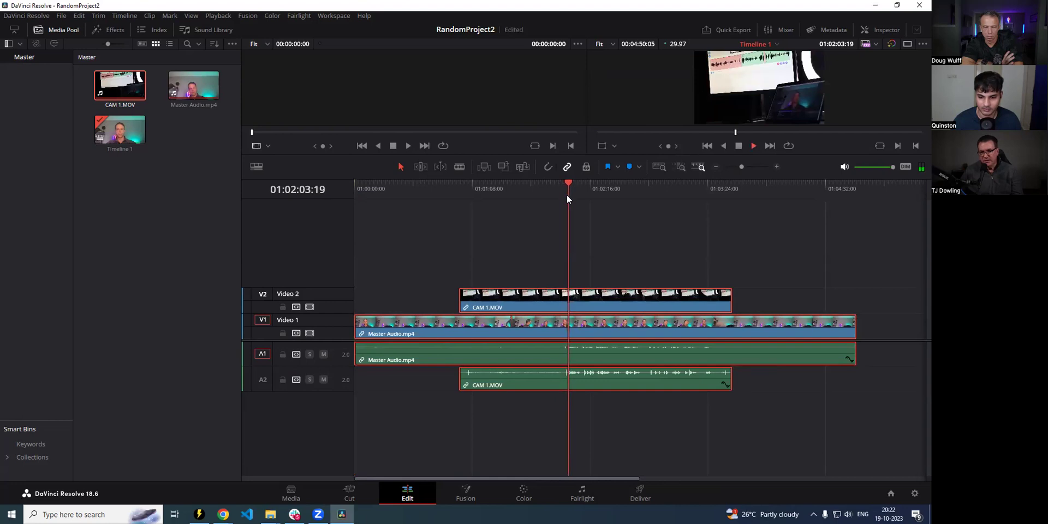
{"action": "key", "text": "space"}
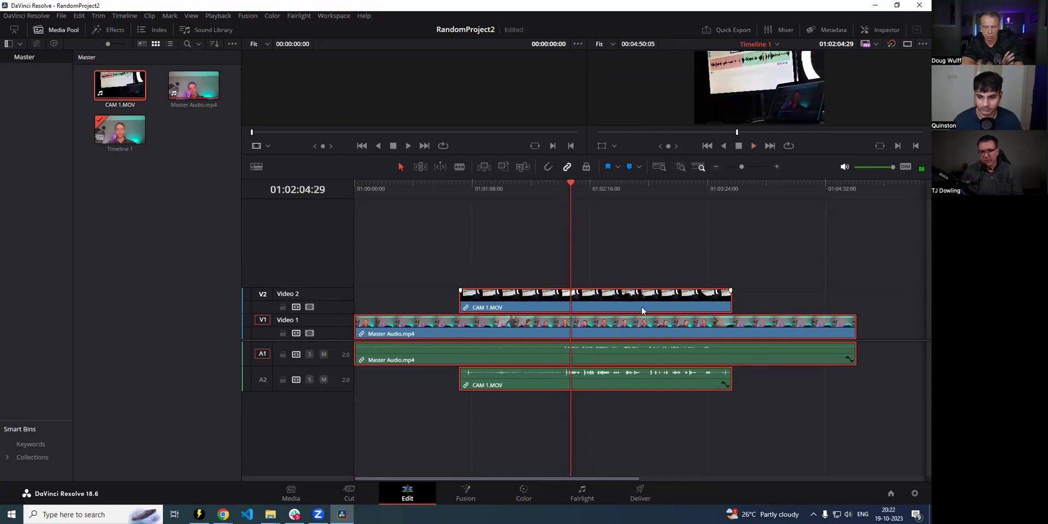
{"action": "key", "text": "alt+Tab"}
{"action": "scroll", "coordinate": [712, 279], "scroll_direction": "up", "scroll_amount": 3}
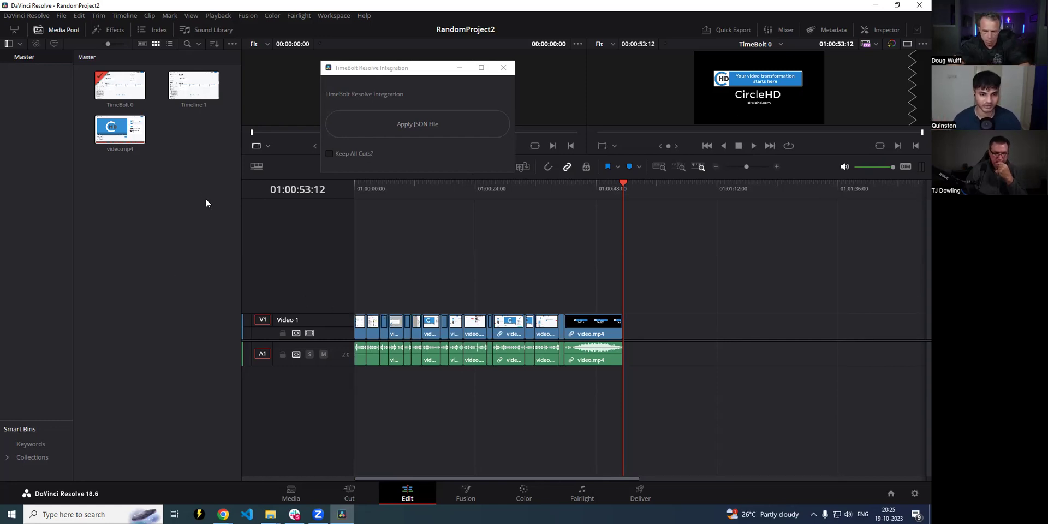
- Create a new timeline from video.mp4 and apply a TimeBolt JSON cut file to it with the integration script
{"action": "mouse_move", "coordinate": [120, 129]}
{"action": "left_mouse_down"}
{"action": "mouse_move", "coordinate": [364, 246]}
{"action": "mouse_move", "coordinate": [636, 330]}
{"action": "mouse_move", "coordinate": [639, 319]}
{"action": "mouse_move", "coordinate": [258, 220]}
{"action": "mouse_move", "coordinate": [125, 134]}
{"action": "left_mouse_up"}
{"action": "right_click", "coordinate": [124, 135]}
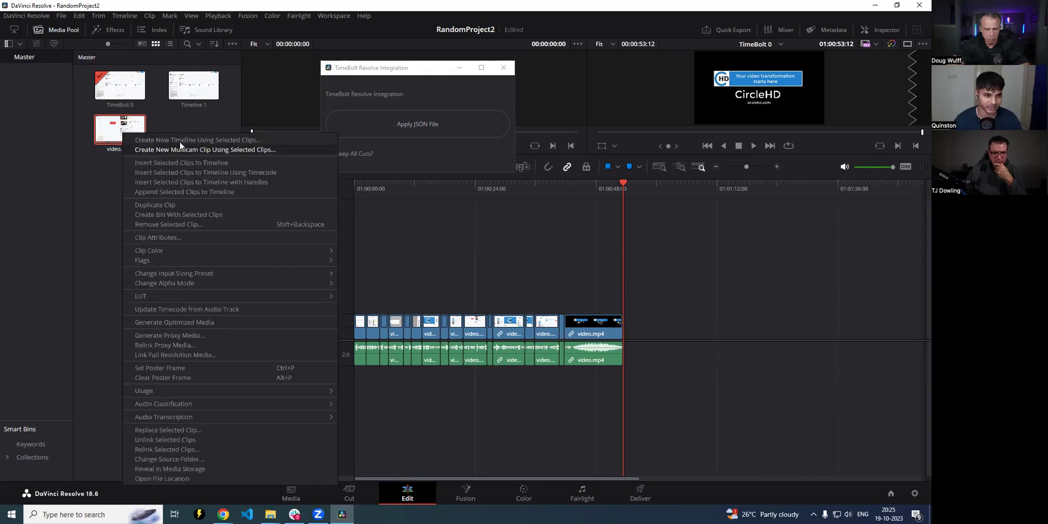
{"action": "left_click", "coordinate": [221, 139]}
{"action": "left_click", "coordinate": [556, 292]}
{"action": "left_click", "coordinate": [415, 133]}
{"action": "left_click", "coordinate": [461, 251]}
{"action": "left_click", "coordinate": [712, 322]}
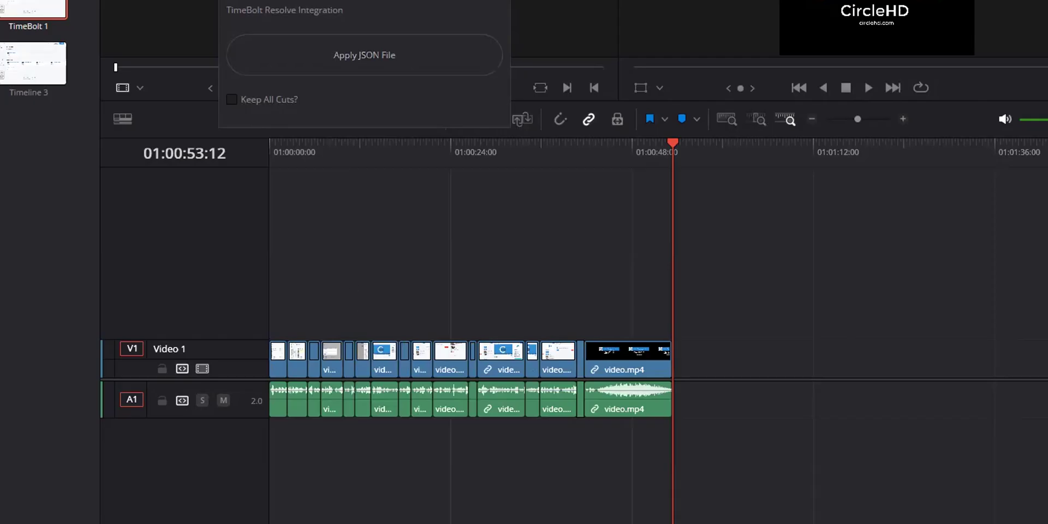
- Delete all clips and timelines from the media pool
{"action": "left_click_drag", "start_coordinate": [389, 71], "coordinate": [380, 94]}
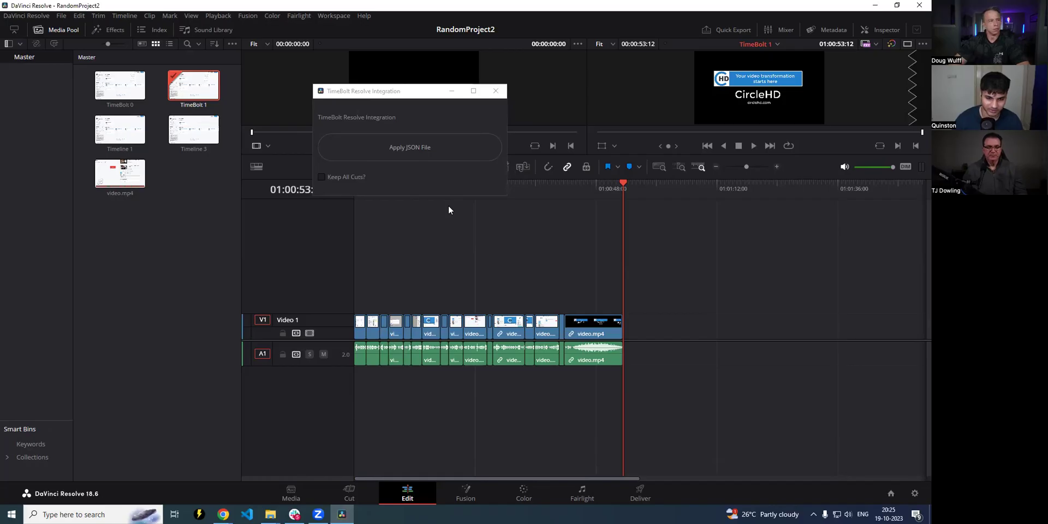
{"action": "left_click", "coordinate": [16, 196]}
{"action": "key", "text": "ctrl+a"}
{"action": "key", "text": "Delete"}
{"action": "key", "text": "Return"}
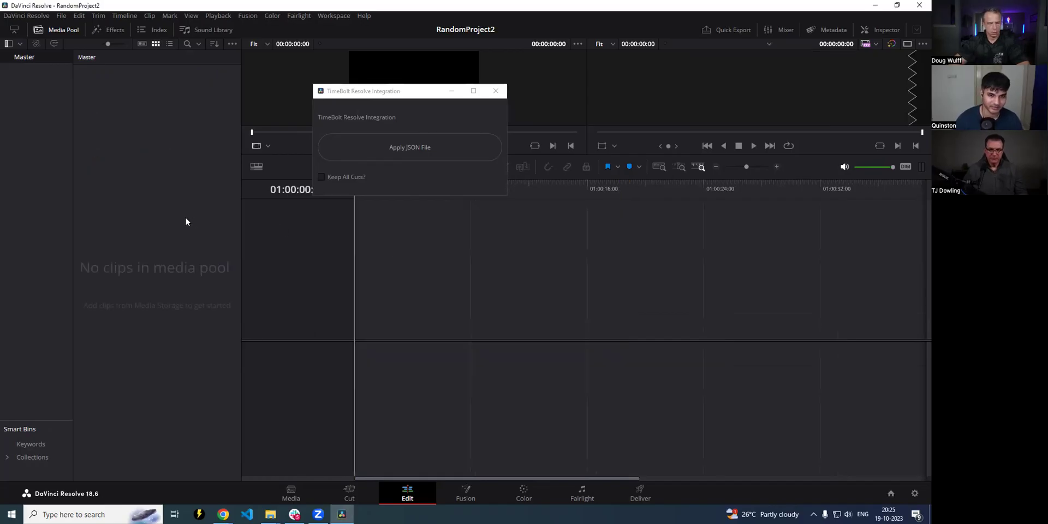
- Import video.mp4 from the ffplayground folder into the media pool and move the TimeBolt Resolve Integration window upward
{"action": "left_click", "coordinate": [271, 514]}
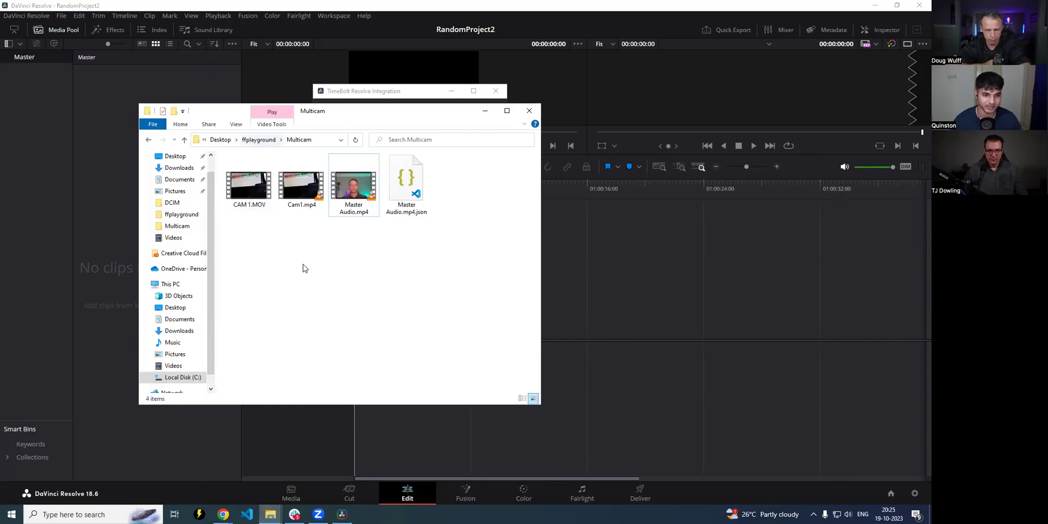
{"action": "key", "text": "alt+Up"}
{"action": "left_click_drag", "start_coordinate": [400, 303], "coordinate": [113, 212]}
{"action": "left_click", "coordinate": [357, 94]}
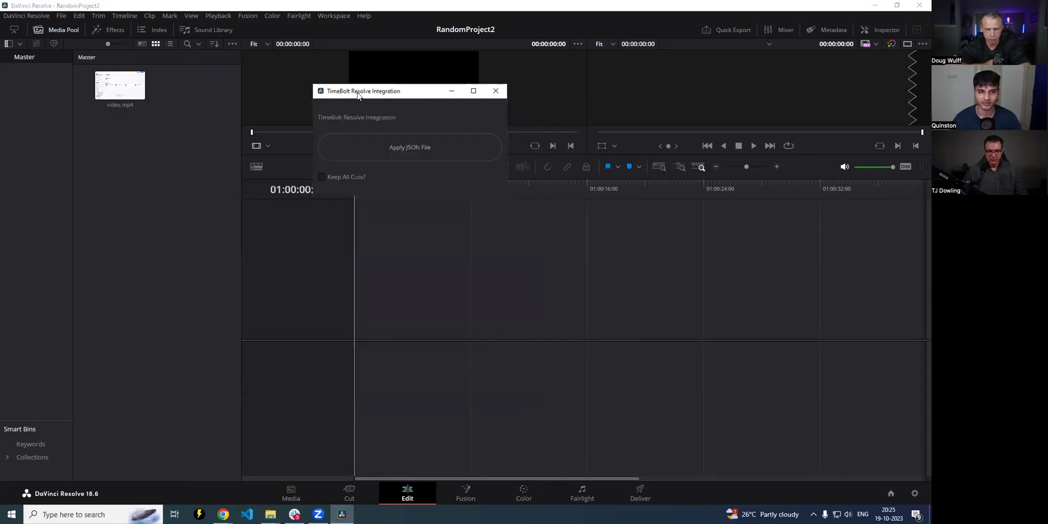
{"action": "left_click_drag", "start_coordinate": [357, 94], "coordinate": [368, 72]}
- Create a new timeline from video.mp4 named firsttimeline
{"action": "right_click", "coordinate": [123, 89]}
{"action": "left_click", "coordinate": [109, 130]}
{"action": "left_click_drag", "start_coordinate": [120, 86], "coordinate": [165, 278]}
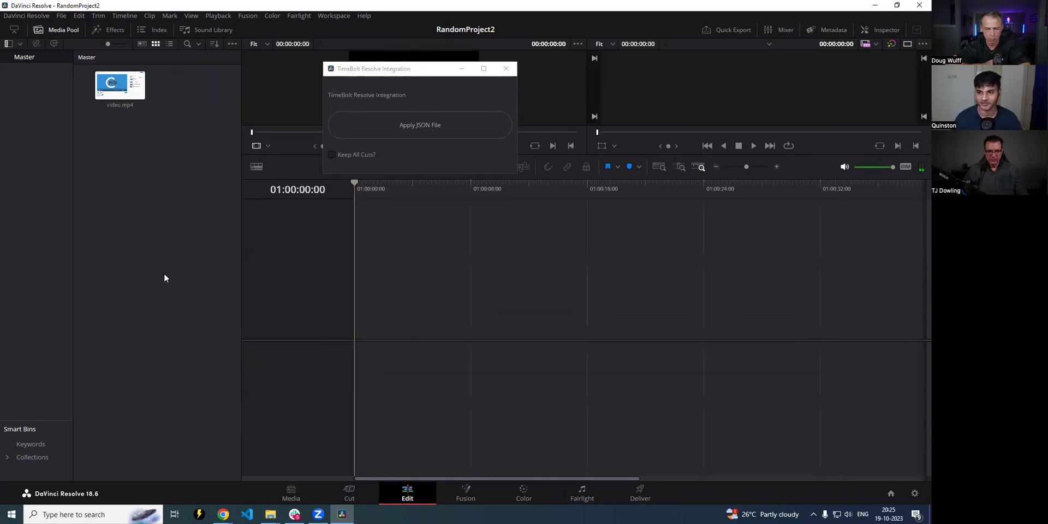
{"action": "right_click", "coordinate": [113, 91]}
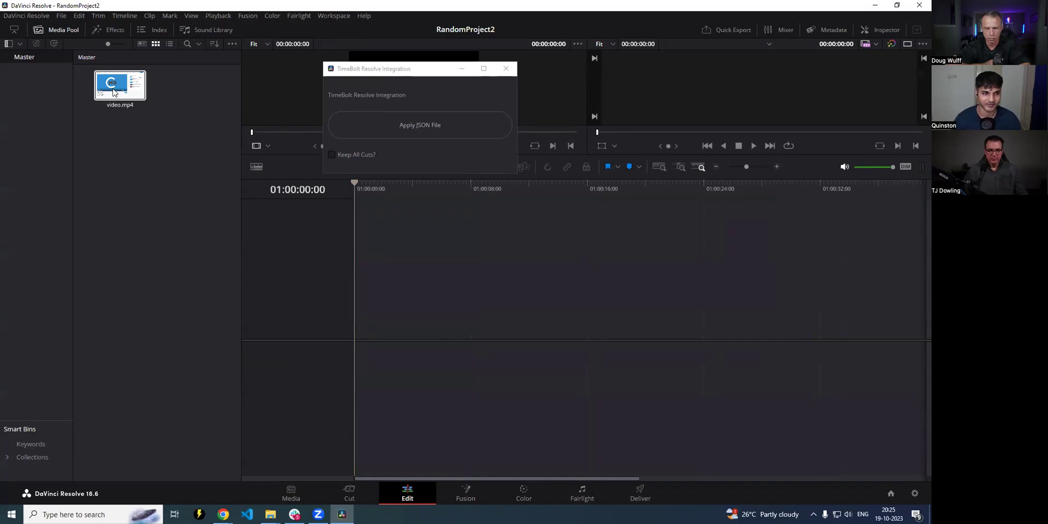
{"action": "left_click", "coordinate": [152, 96]}
{"action": "type", "text": "first"}
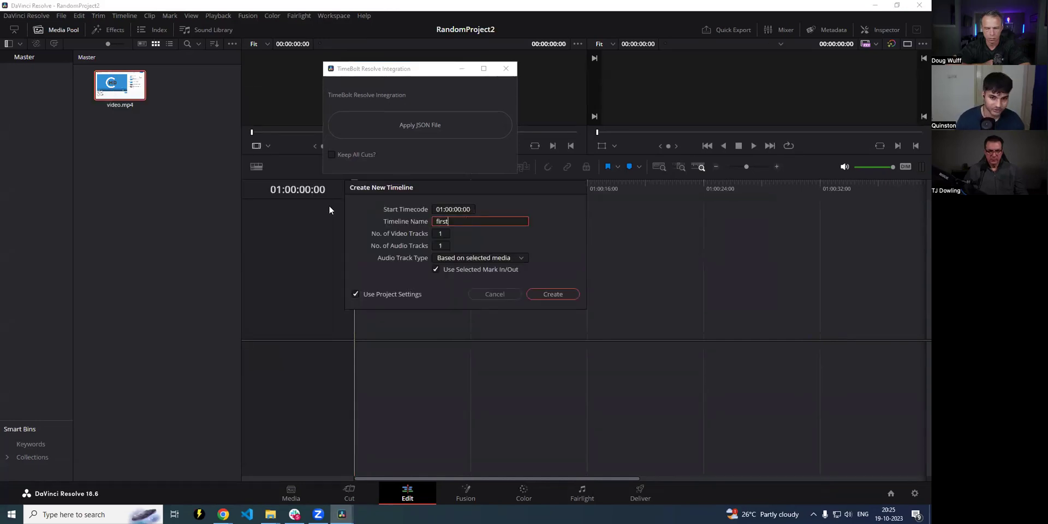
{"action": "type", "text": "timeline"}
{"action": "key", "text": "Return"}
- Create another timeline from video.mp4 named secondtimeline
{"action": "right_click", "coordinate": [186, 106]}
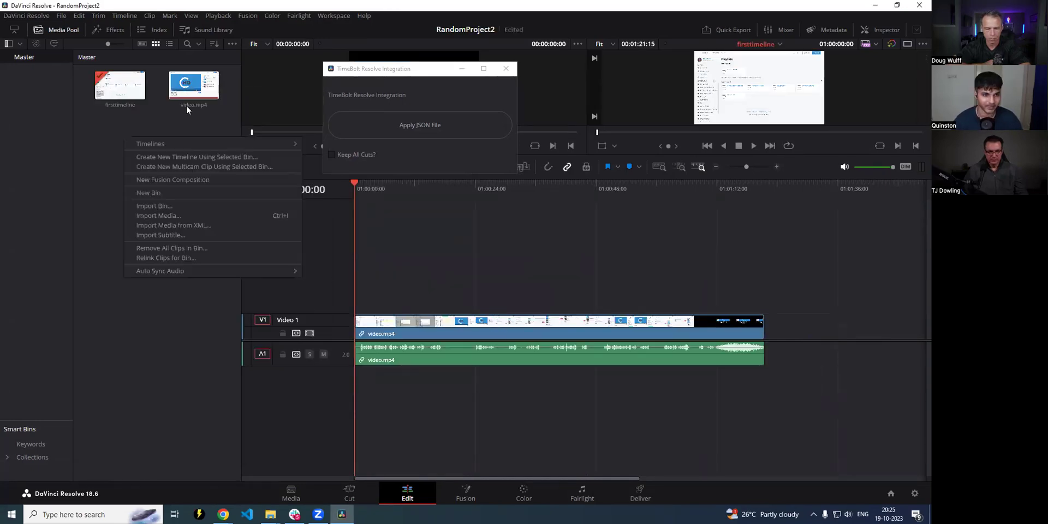
{"action": "left_click", "coordinate": [195, 89]}
{"action": "right_click", "coordinate": [197, 92]}
{"action": "left_click", "coordinate": [219, 99]}
{"action": "type", "text": "secondtimeline"}
{"action": "key", "text": "Return"}
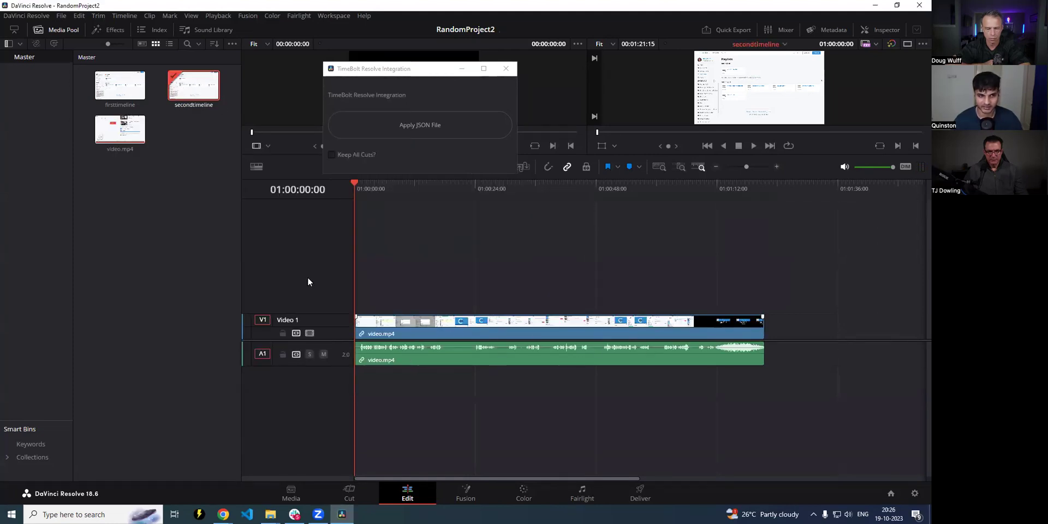
- Open firsttimeline and apply a TimeBolt JSON cut file to it
{"action": "double_click", "coordinate": [115, 91]}
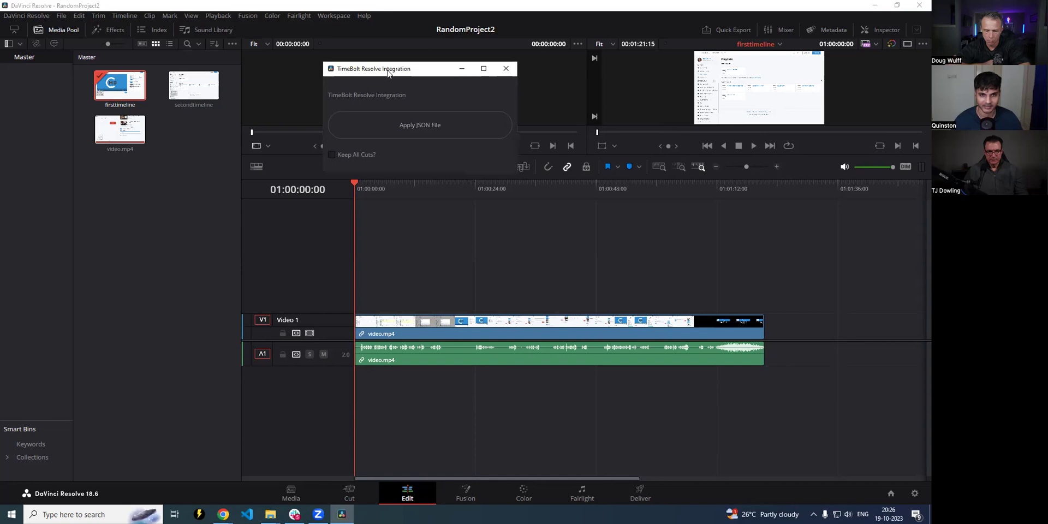
{"action": "left_click_drag", "start_coordinate": [386, 72], "coordinate": [388, 80]}
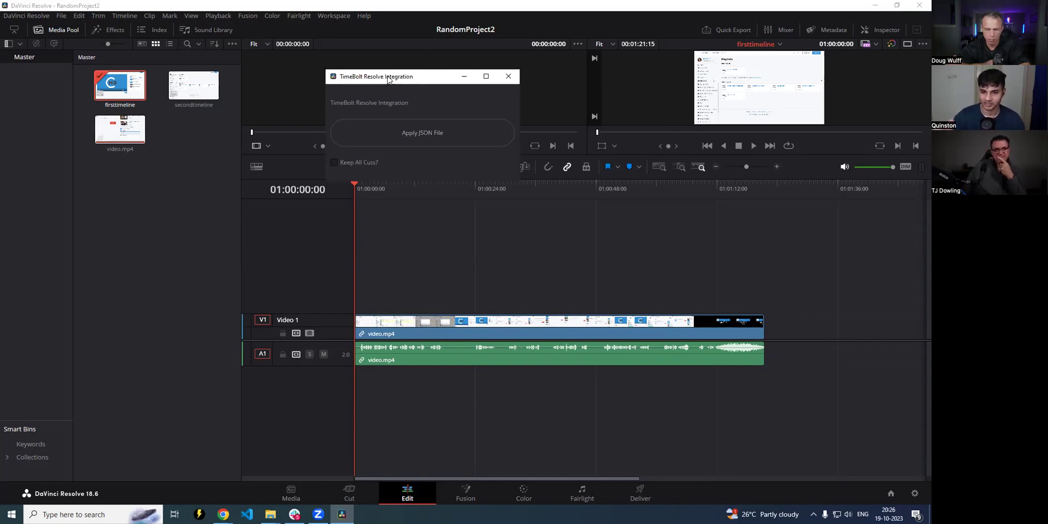
{"action": "left_click", "coordinate": [419, 135]}
{"action": "scroll", "coordinate": [546, 229], "scroll_direction": "down", "scroll_amount": 5}
{"action": "left_click", "coordinate": [445, 248]}
{"action": "left_click", "coordinate": [708, 331]}
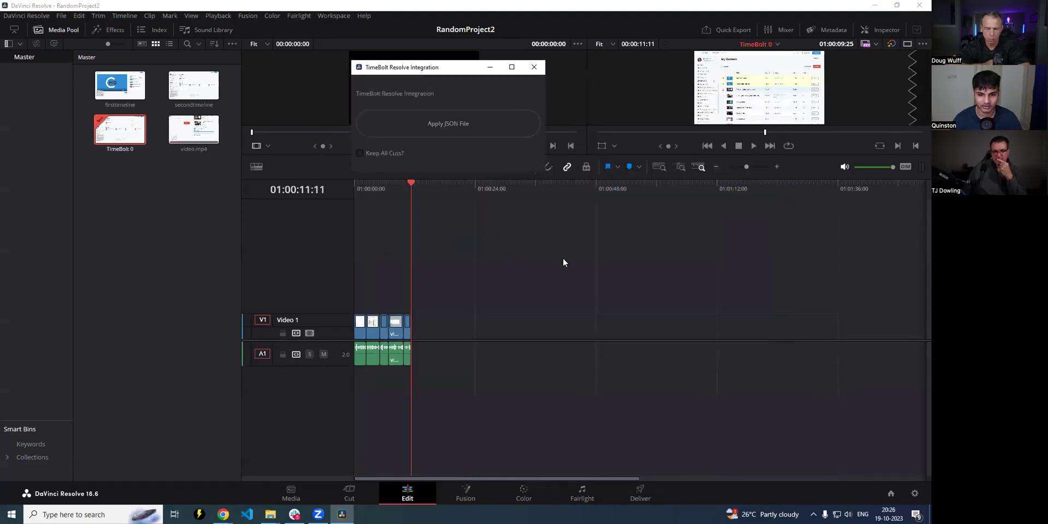
- Apply a TimeBolt JSON cut file to secondtimeline
{"action": "left_click", "coordinate": [424, 116]}
{"action": "scroll", "coordinate": [486, 230], "scroll_direction": "down", "scroll_amount": 5}
{"action": "double_click", "coordinate": [483, 261]}
- Create a timeline from video.mp4 named thirdtimeline and apply the TimeBolt JSON cuts to it
{"action": "right_click", "coordinate": [125, 174]}
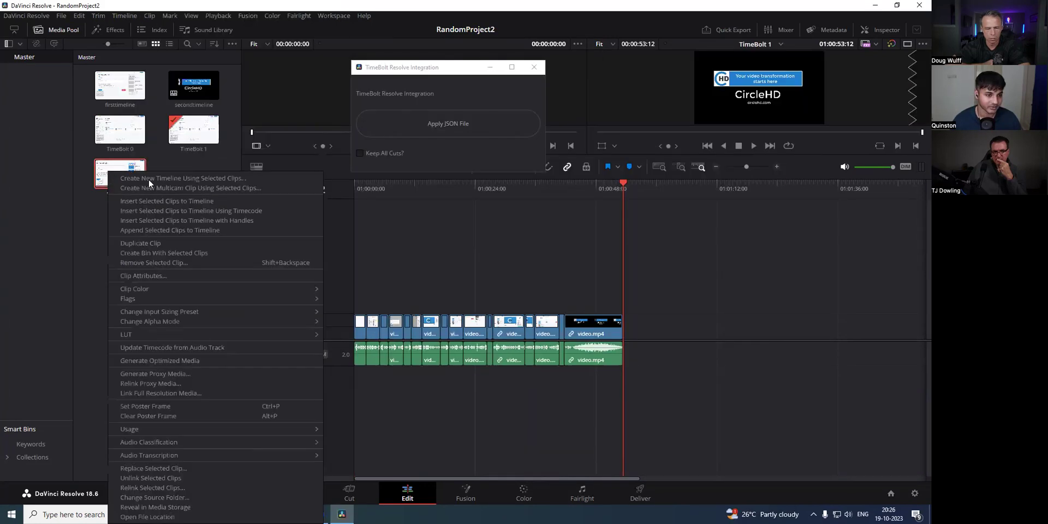
{"action": "left_click", "coordinate": [250, 184]}
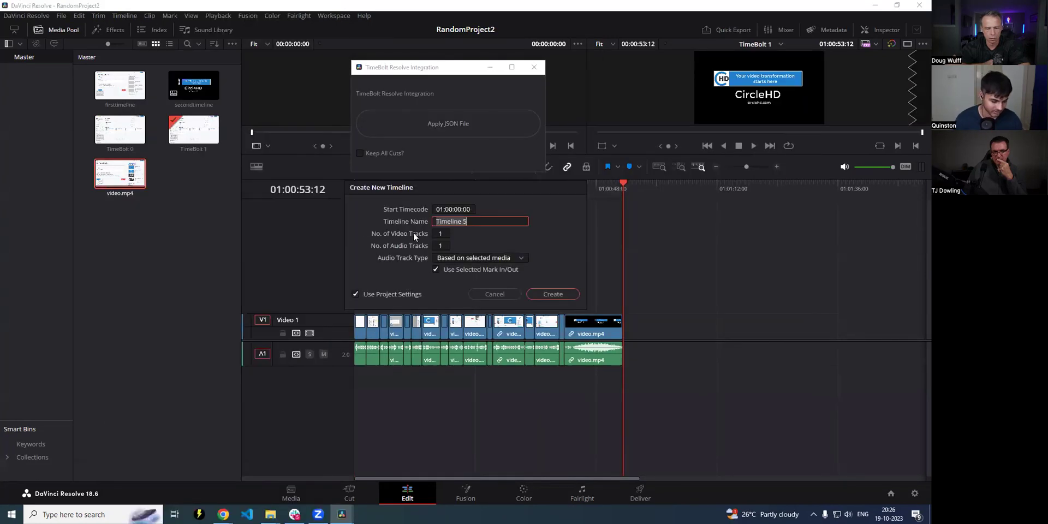
{"action": "key", "text": "Return"}
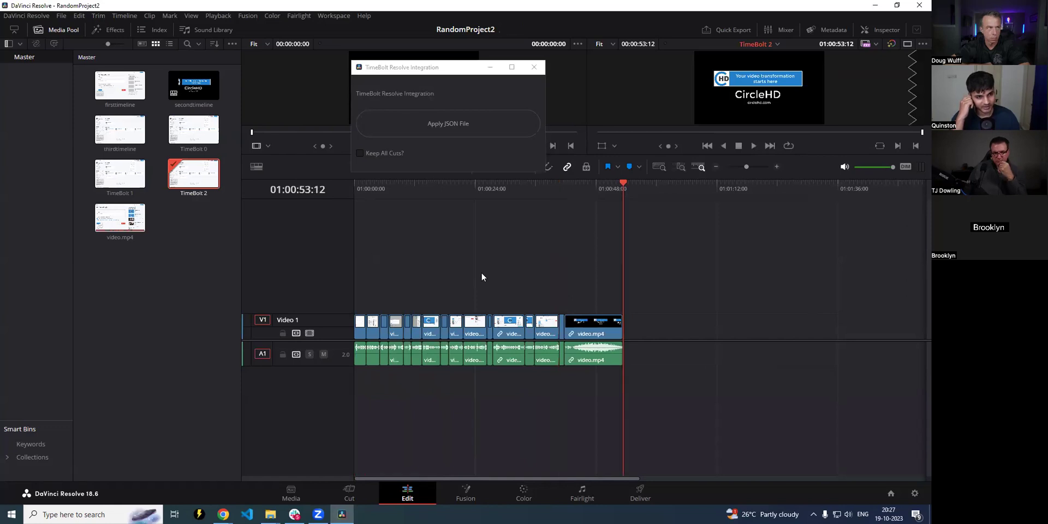
- Clear everything from the media pool and import video.mp4 again from the ffplayground folder
{"action": "left_click", "coordinate": [186, 231]}
{"action": "key", "text": "ctrl+a"}
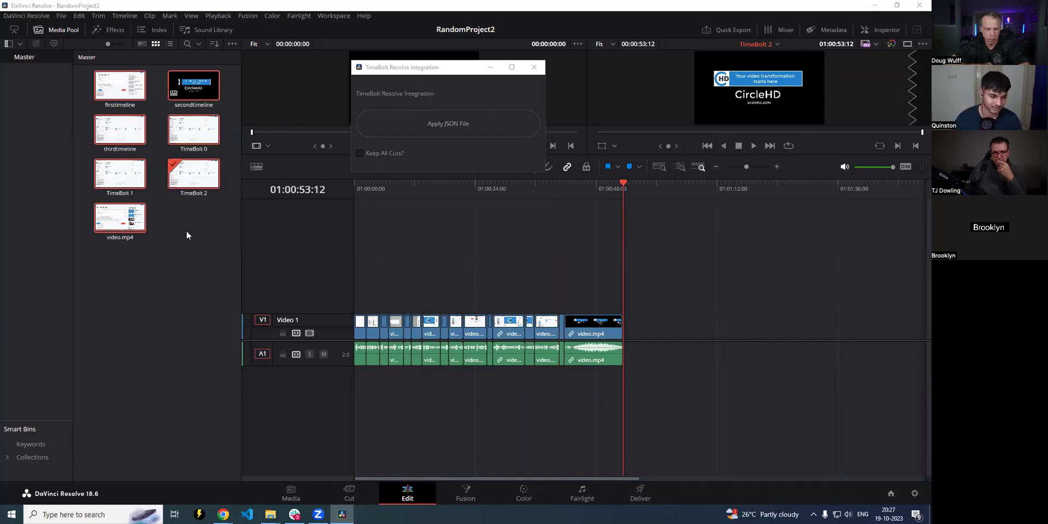
{"action": "key", "text": "Delete"}
{"action": "left_click", "coordinate": [305, 473]}
{"action": "left_click_drag", "start_coordinate": [404, 312], "coordinate": [117, 152]}
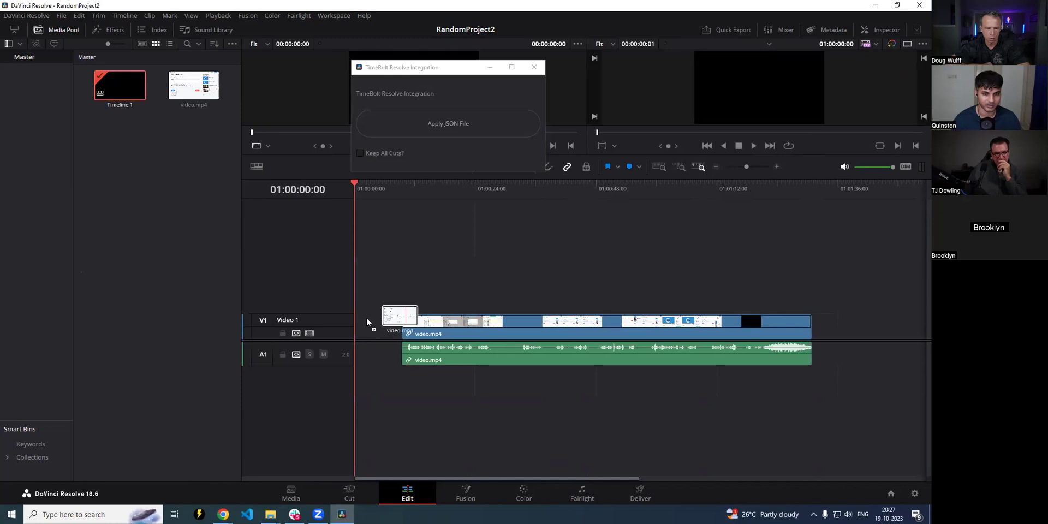
- Place video.mp4 on a new timeline and try to apply a TimeBolt JSON file to it
{"action": "left_click_drag", "start_coordinate": [366, 318], "coordinate": [354, 319]}
{"action": "left_click", "coordinate": [449, 123]}
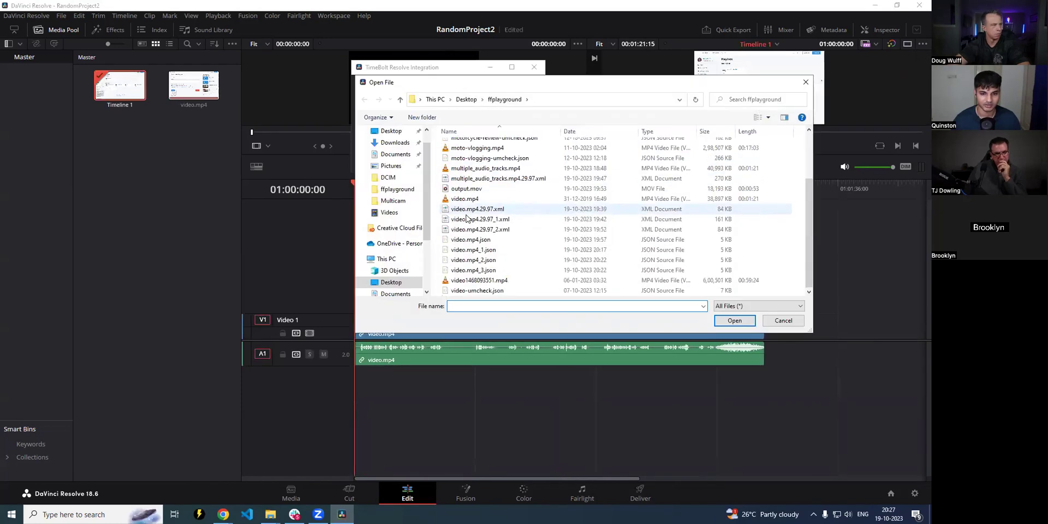
{"action": "double_click", "coordinate": [467, 215]}
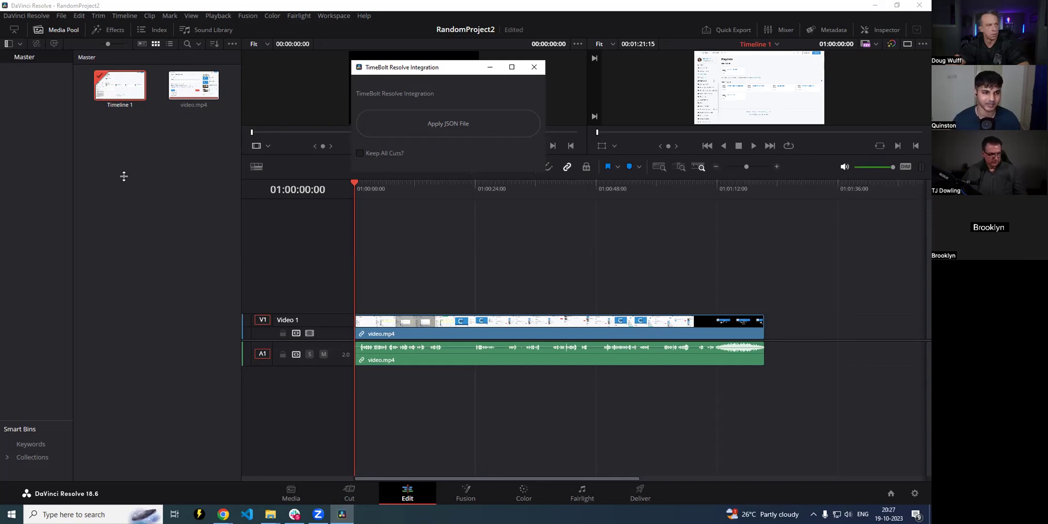
- Restart the TimeBolt Resolve Integration script twice and close its window
{"action": "left_click", "coordinate": [534, 67]}
{"action": "left_click", "coordinate": [334, 16]}
{"action": "mouse_move", "coordinate": [404, 274]}
{"action": "left_click", "coordinate": [513, 274]}
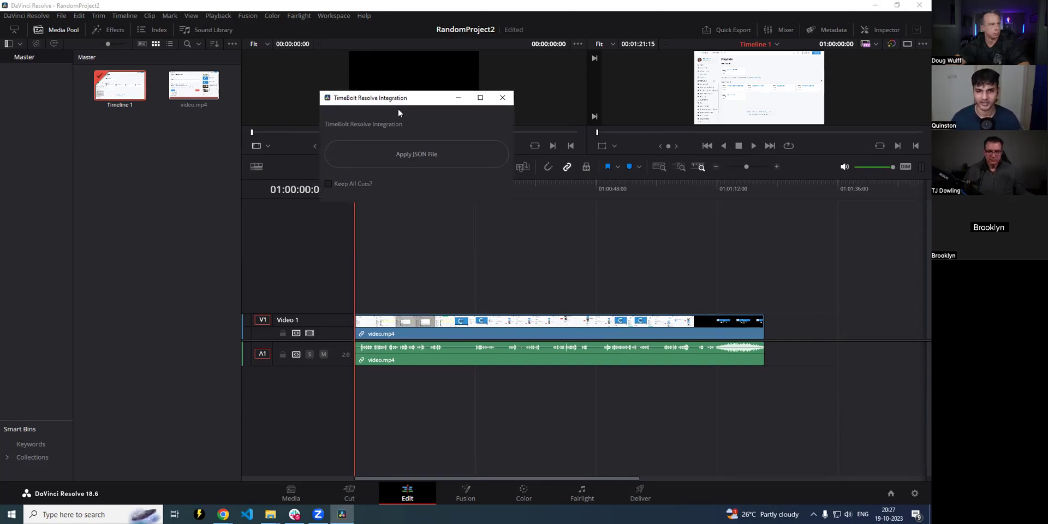
{"action": "left_click", "coordinate": [502, 100]}
{"action": "left_click", "coordinate": [334, 16]}
{"action": "mouse_move", "coordinate": [397, 273]}
{"action": "left_click", "coordinate": [531, 273]}
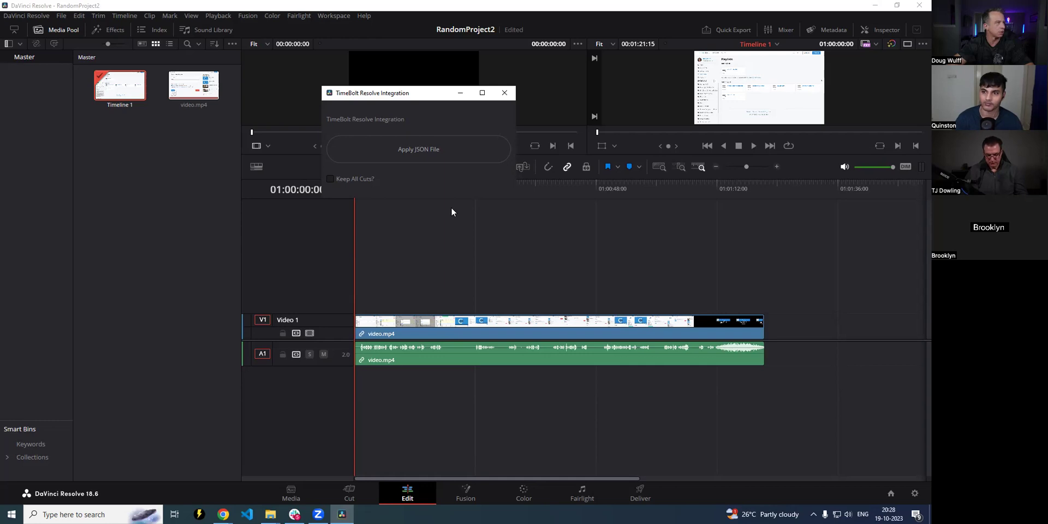
{"action": "left_click", "coordinate": [504, 93]}
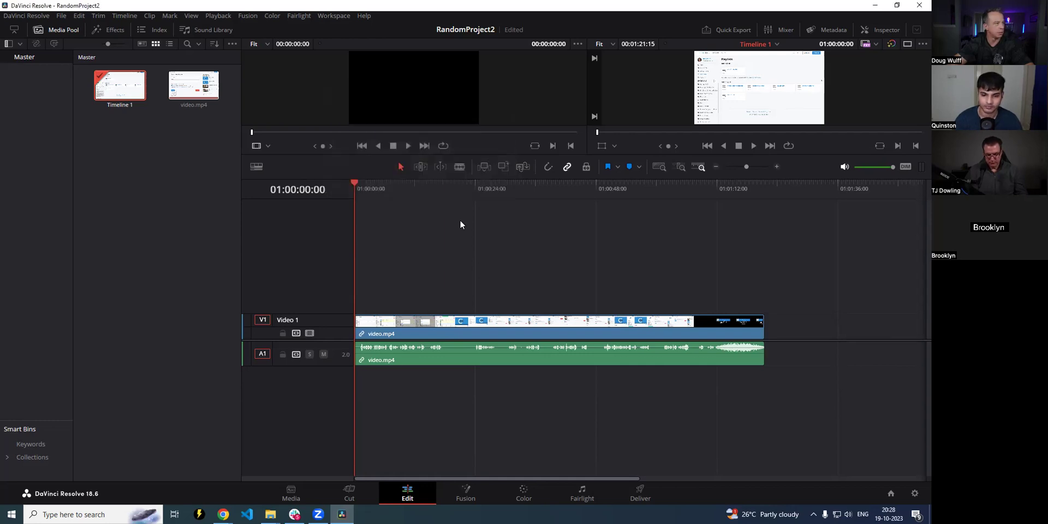